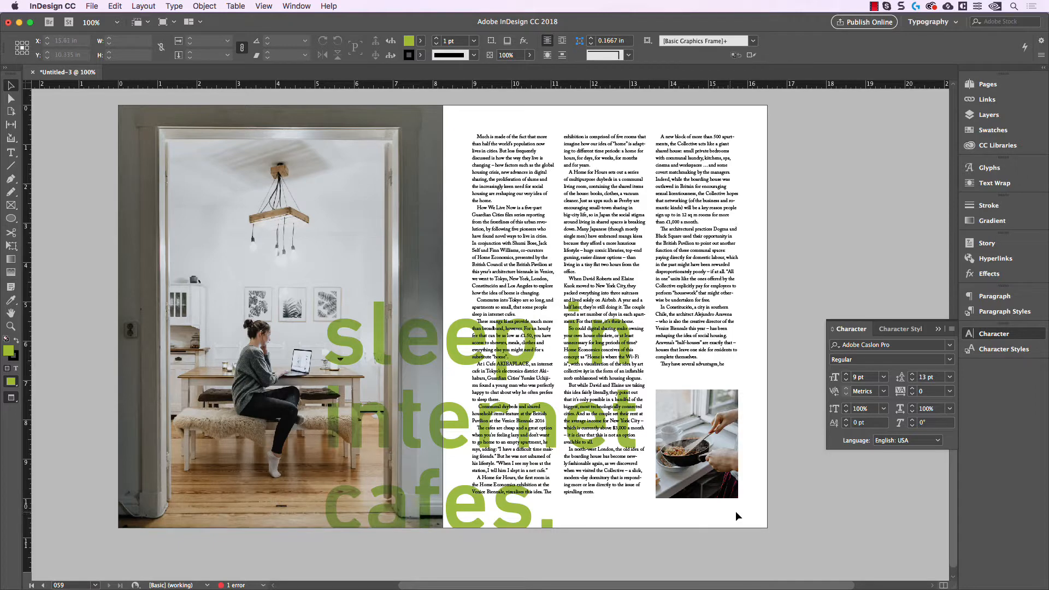
Step: Open the A-Master spread for editing and show its margins and column guides
{"action": "left_click", "coordinate": [938, 329]}
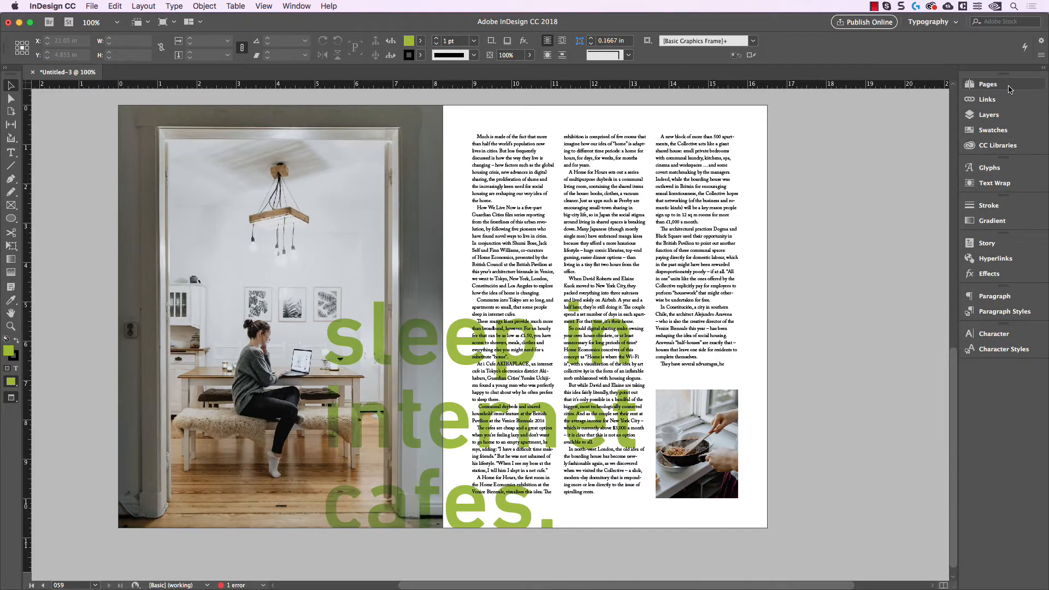
{"action": "left_click", "coordinate": [1001, 90]}
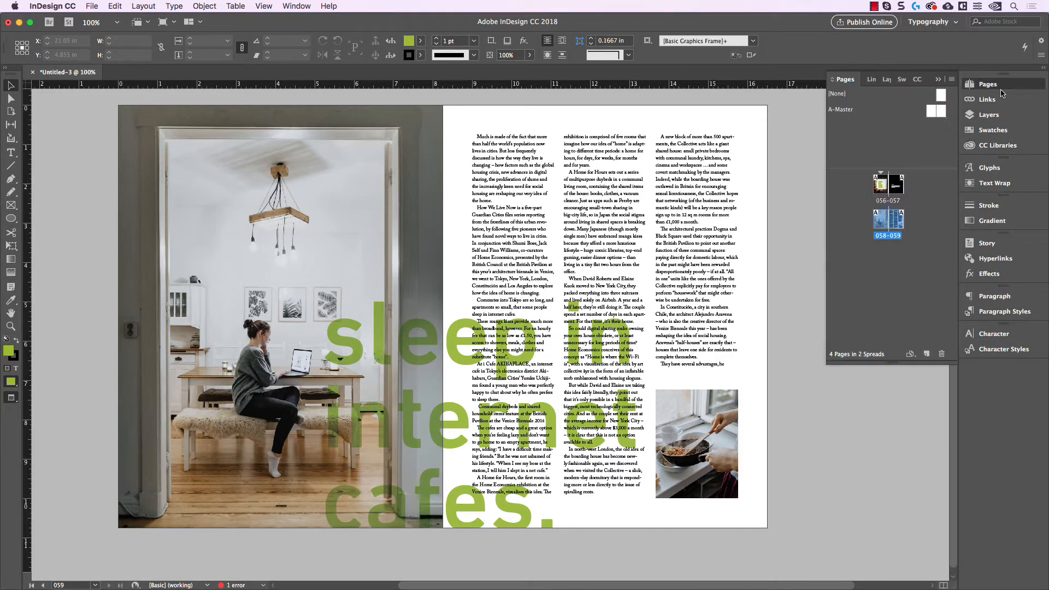
{"action": "double_click", "coordinate": [941, 113]}
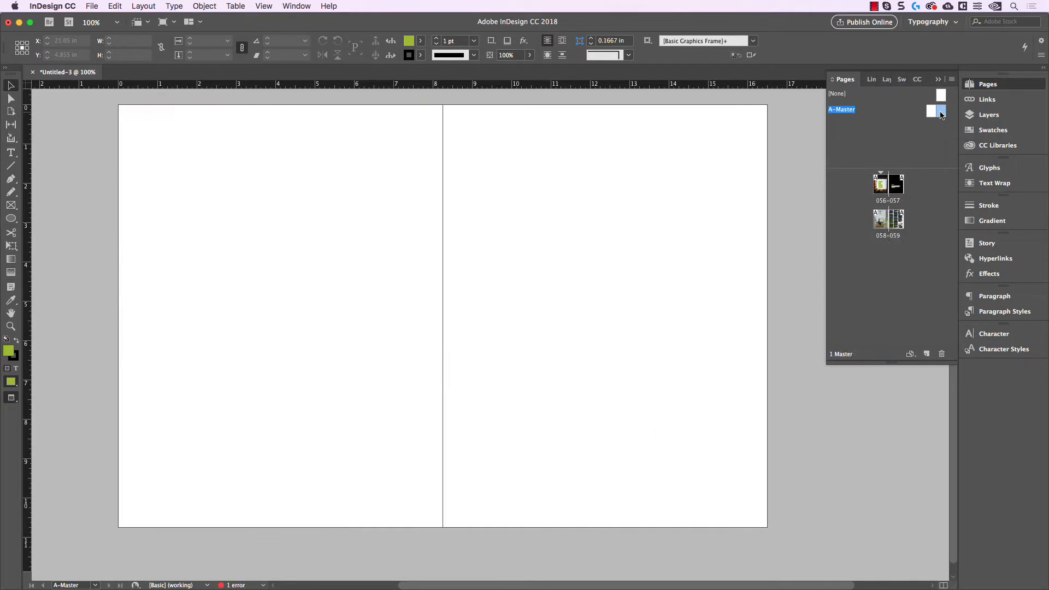
{"action": "left_click_drag", "start_coordinate": [718, 189], "coordinate": [715, 197]}
{"action": "scroll", "coordinate": [698, 240], "scroll_direction": "up", "scroll_amount": 1}
{"action": "left_click_drag", "start_coordinate": [705, 246], "coordinate": [682, 230]}
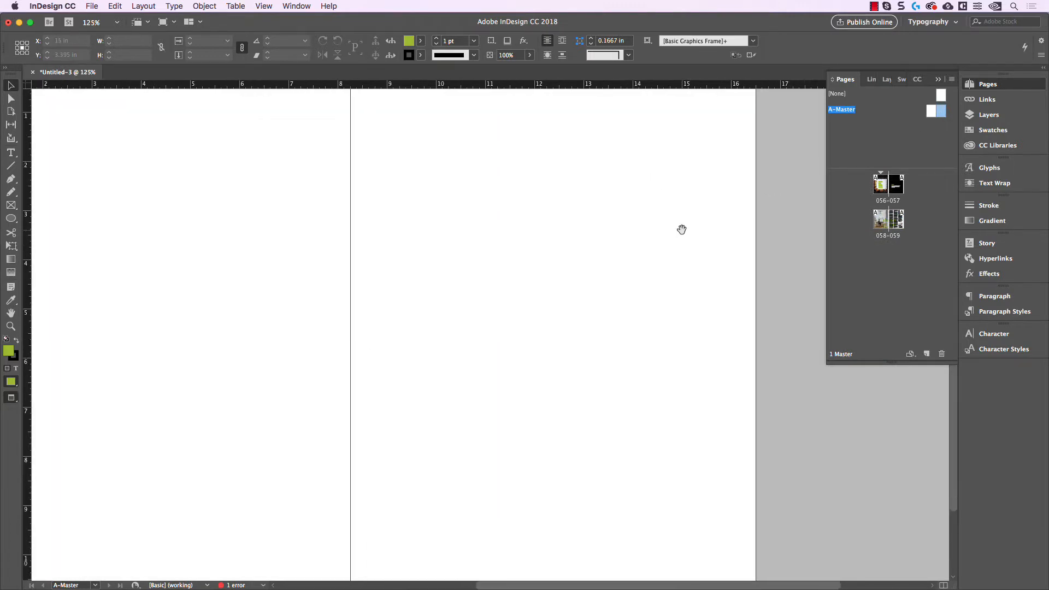
{"action": "key", "text": "w"}
{"action": "scroll", "coordinate": [682, 313], "scroll_direction": "down", "scroll_amount": 3}
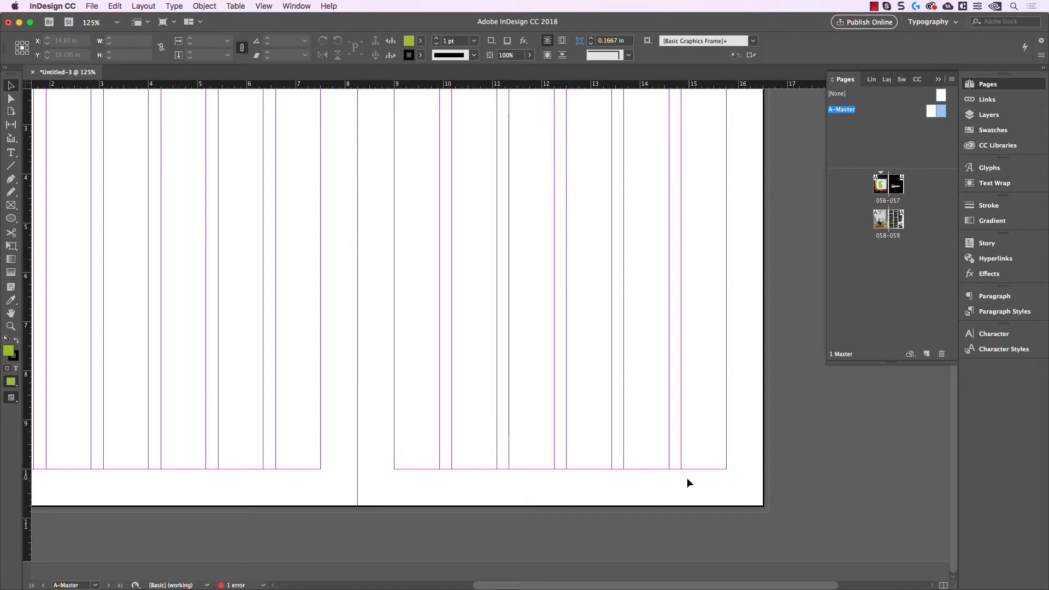
Step: Draw a text frame about 3.5 in wide and 0.3 in high below the right page's bottom margin, ending at the outer margin
{"action": "scroll", "coordinate": [726, 498], "scroll_direction": "up", "scroll_amount": 2}
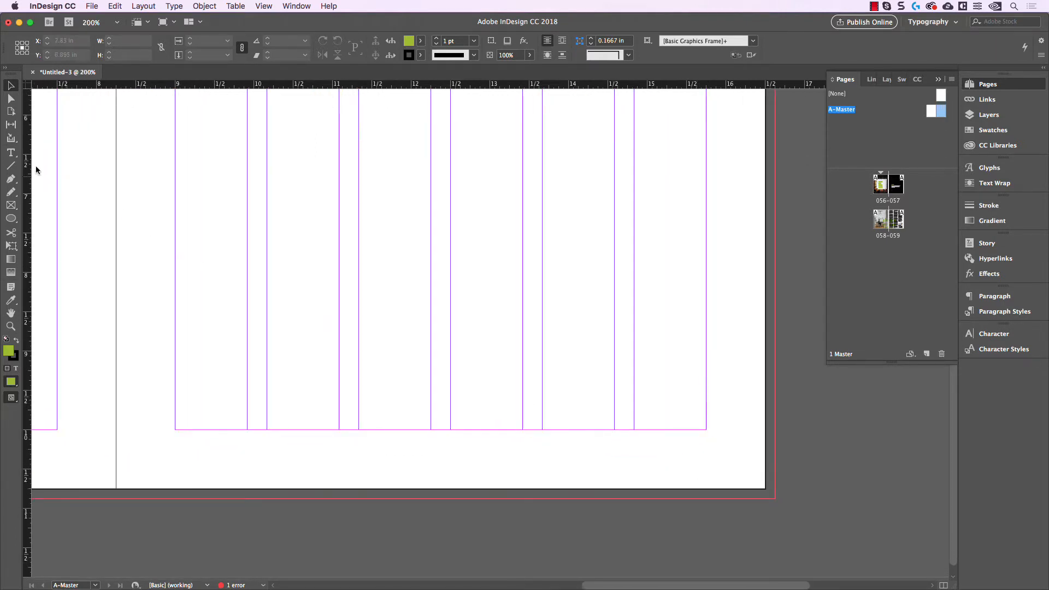
{"action": "left_click", "coordinate": [12, 153]}
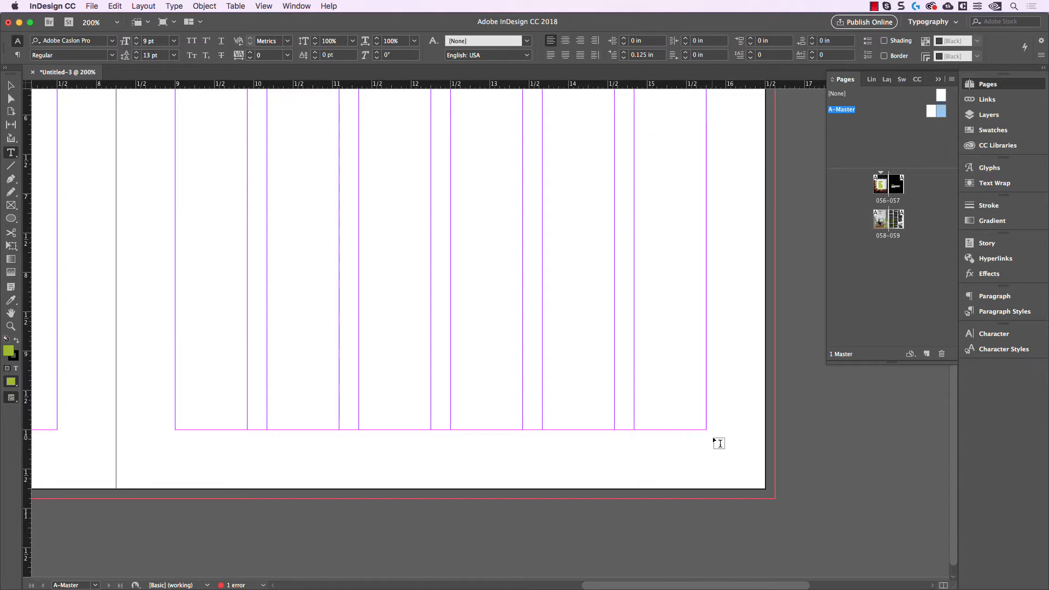
{"action": "left_click_drag", "start_coordinate": [706, 431], "coordinate": [431, 453]}
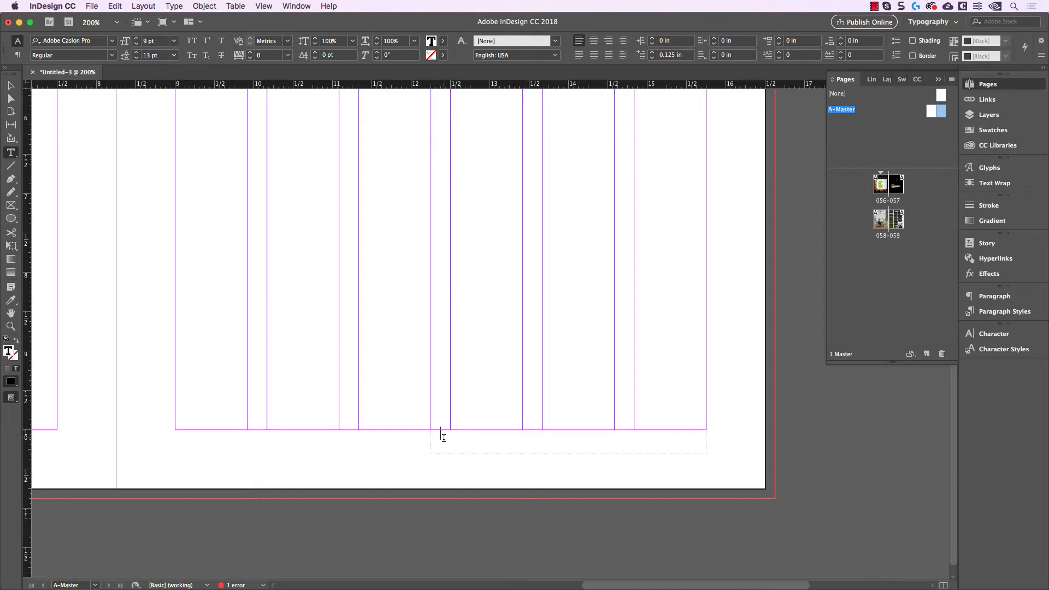
Step: Enter a placeholder number in the new frame and replace it with the Current Page Number marker
{"action": "type", "text": "58"}
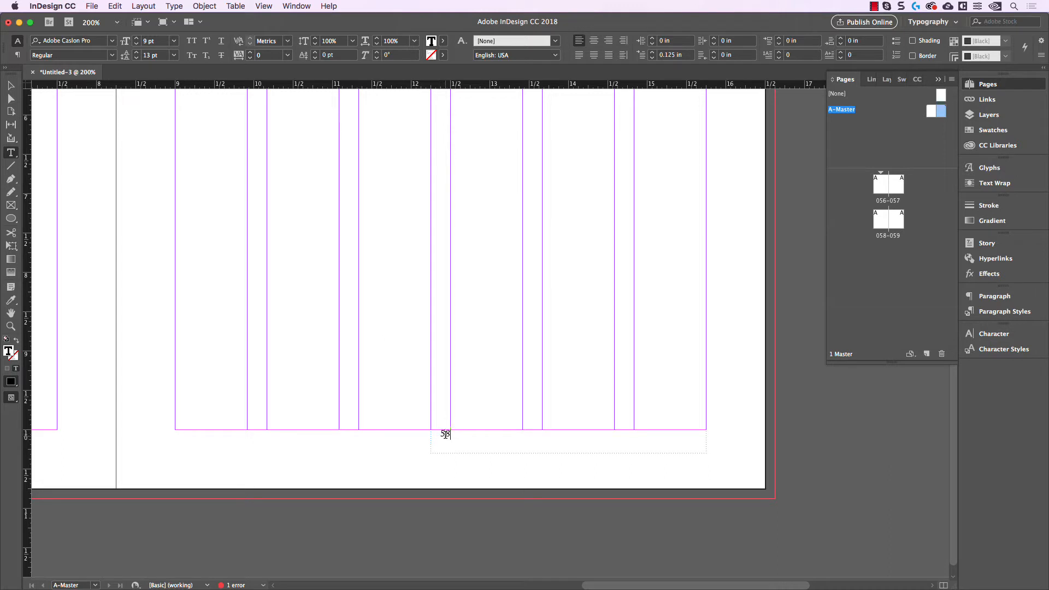
{"action": "double_click", "coordinate": [446, 434]}
{"action": "right_click", "coordinate": [445, 434]}
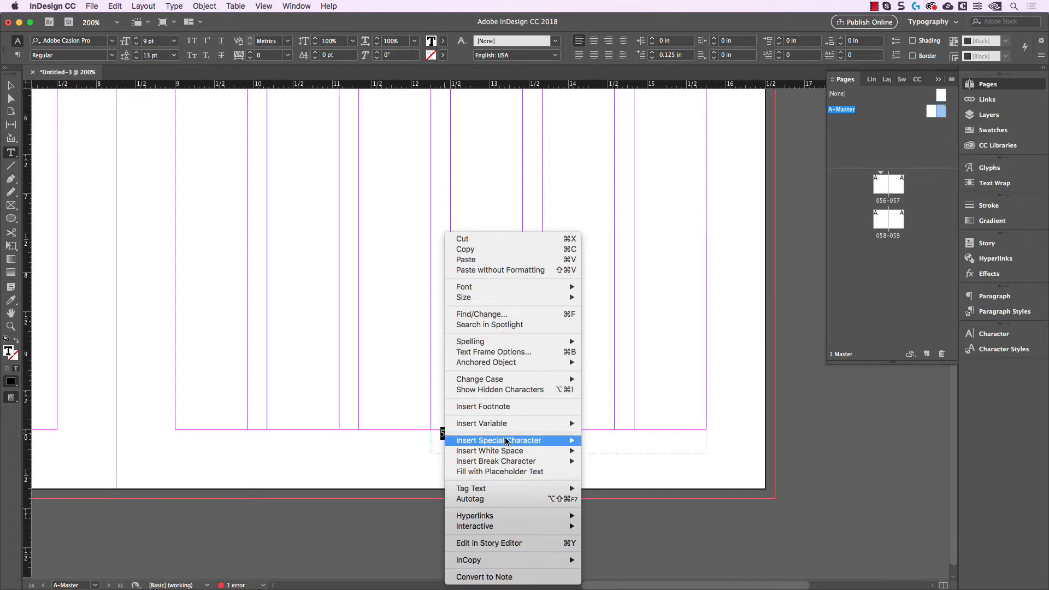
{"action": "mouse_move", "coordinate": [509, 442]}
{"action": "mouse_move", "coordinate": [626, 453]}
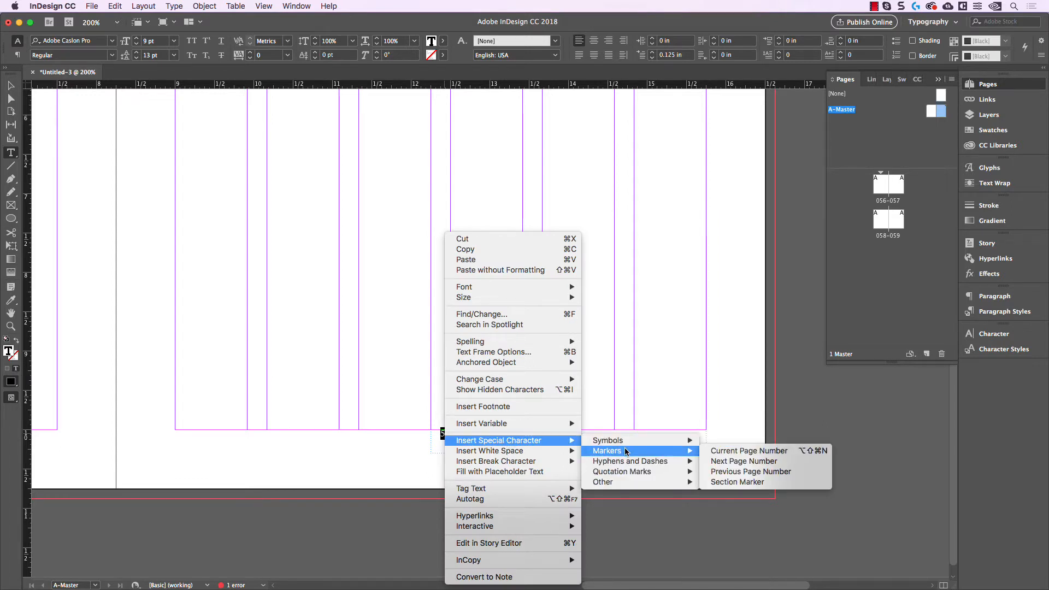
{"action": "left_click", "coordinate": [763, 453]}
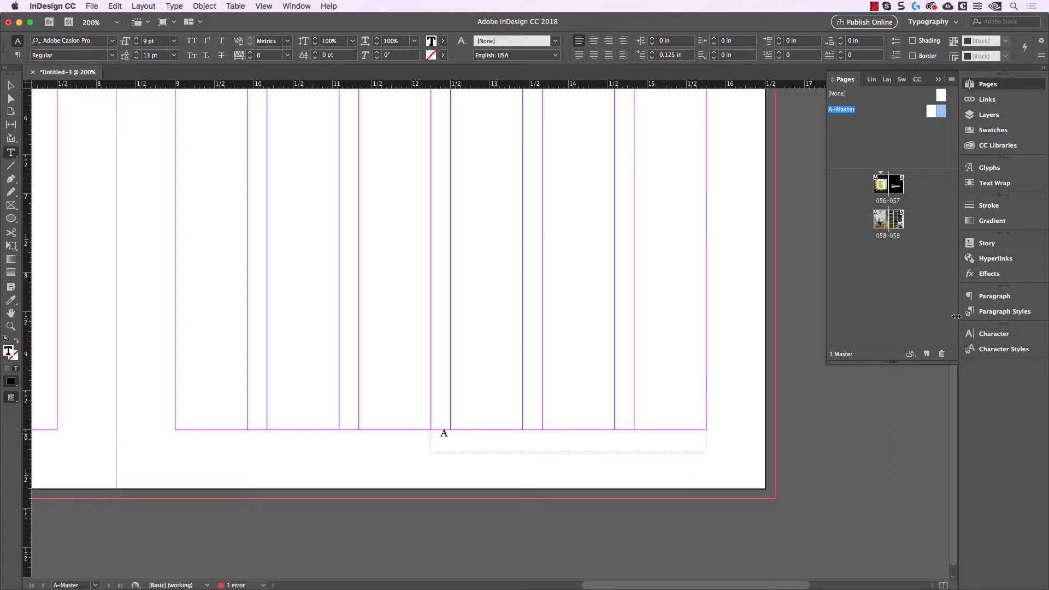
Step: Right-align the page number marker within its text frame
{"action": "key", "text": "super+a"}
{"action": "left_click", "coordinate": [995, 296]}
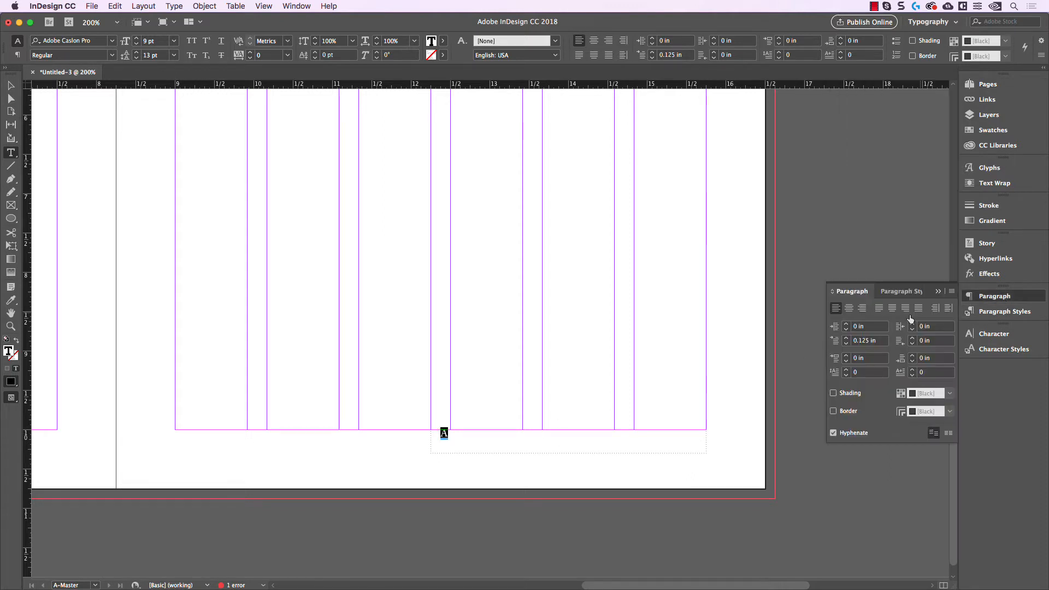
{"action": "left_click", "coordinate": [863, 309]}
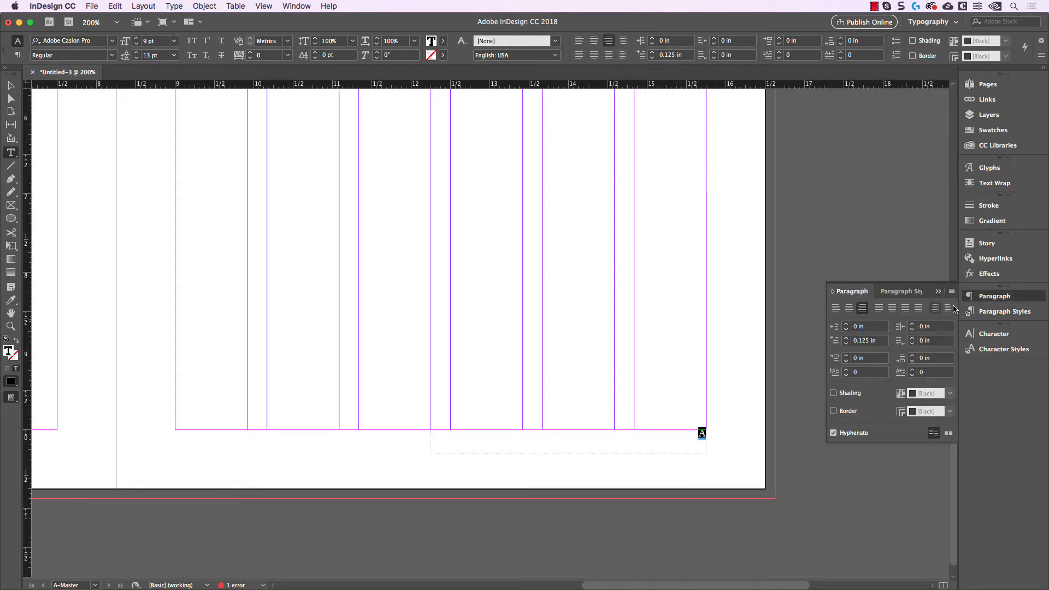
Step: Set the page number marker's font to DIN Next Slab Pro Bold
{"action": "left_click", "coordinate": [1003, 333]}
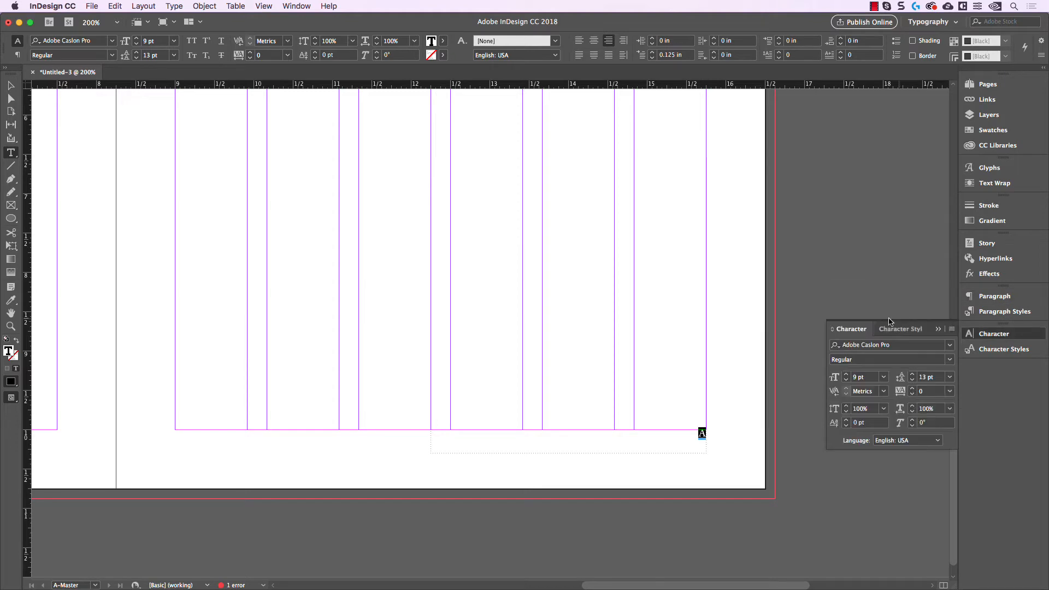
{"action": "left_click", "coordinate": [891, 345]}
{"action": "type", "text": "din next"}
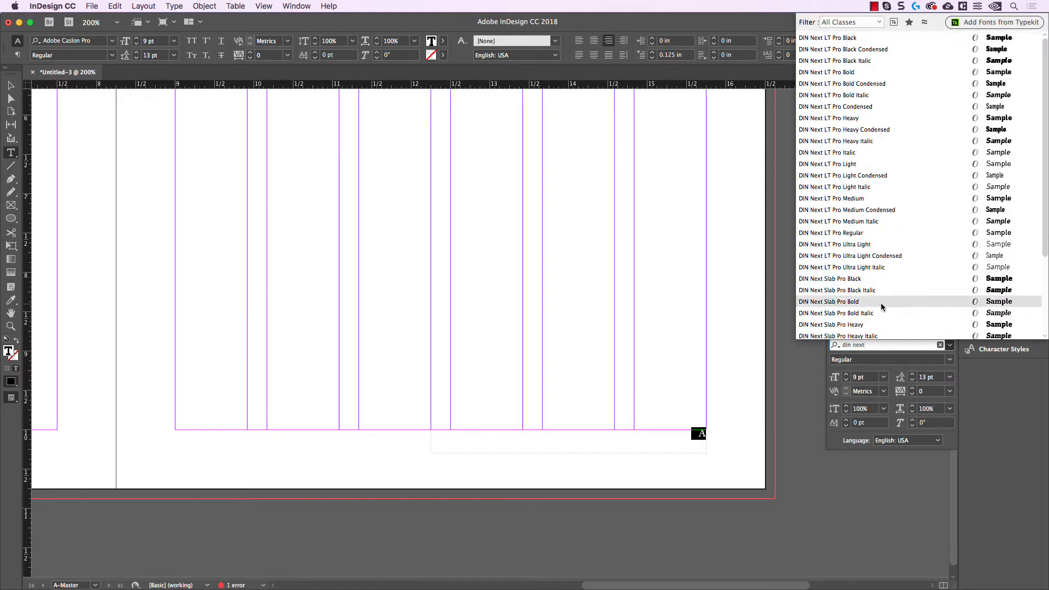
{"action": "left_click", "coordinate": [880, 304]}
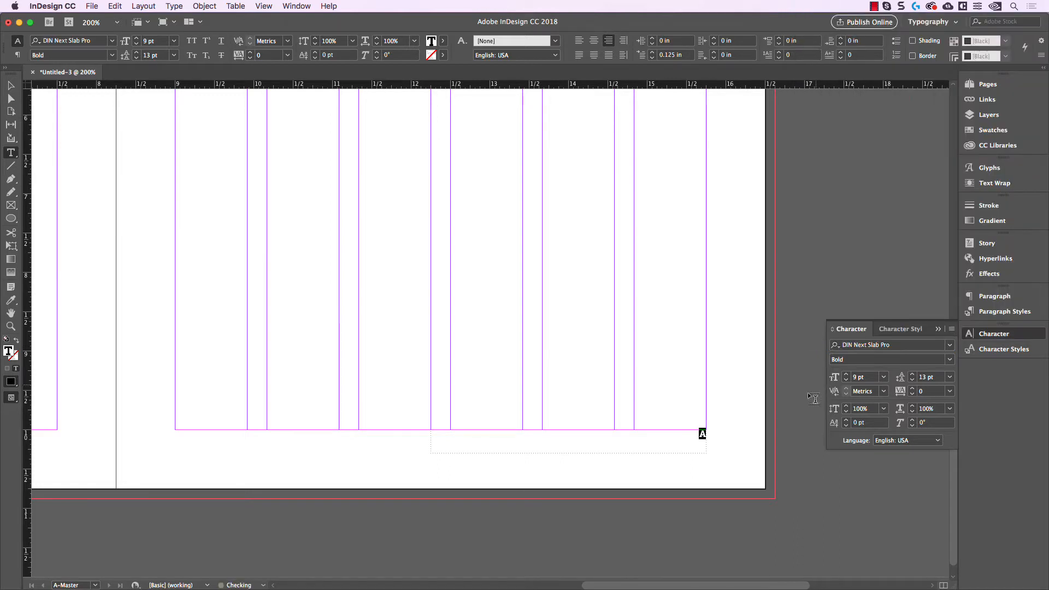
Step: Set the page number marker's font to DIN Next LT Pro Bold at 8 pt
{"action": "scroll", "coordinate": [706, 452], "scroll_direction": "up", "scroll_amount": 3}
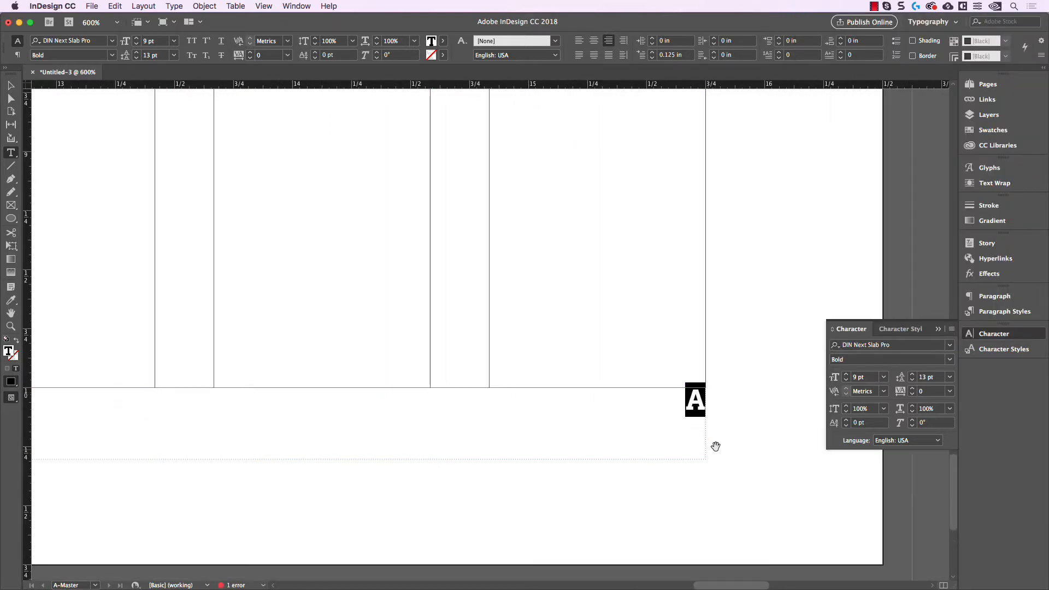
{"action": "left_click", "coordinate": [911, 347]}
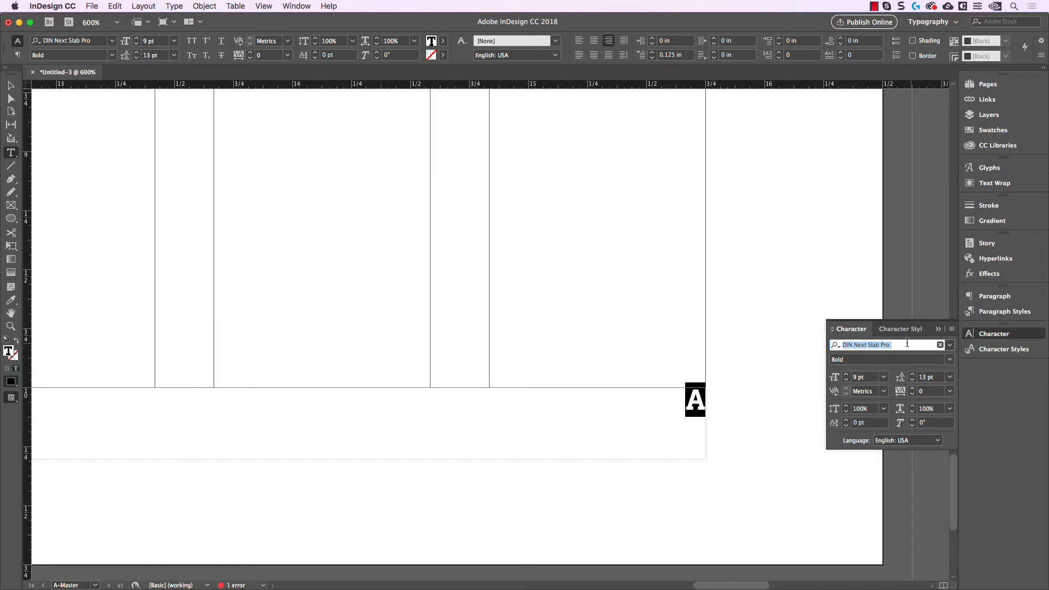
{"action": "type", "text": "din ne"}
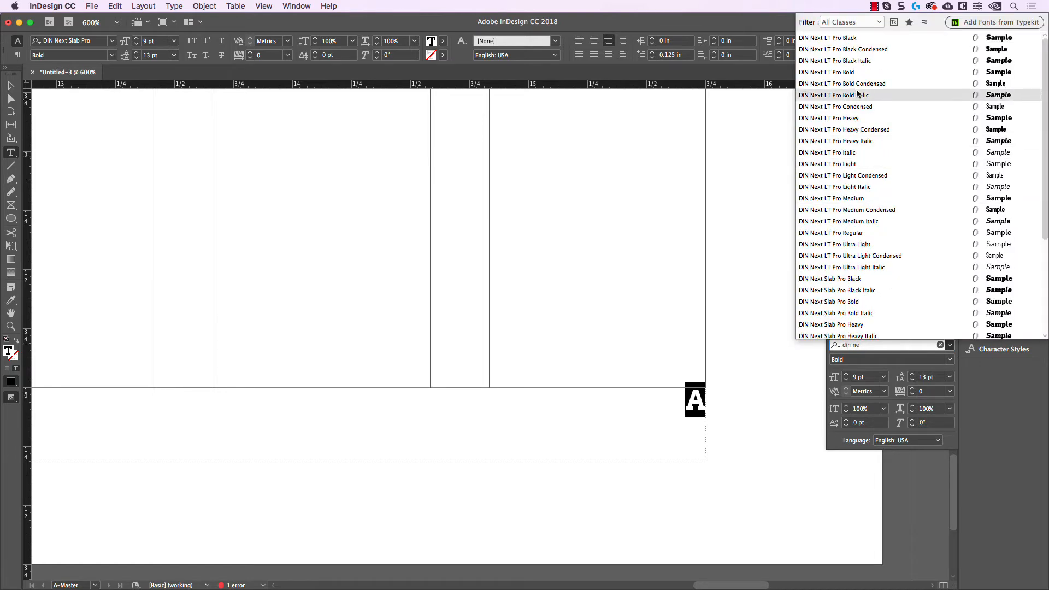
{"action": "left_click", "coordinate": [844, 73]}
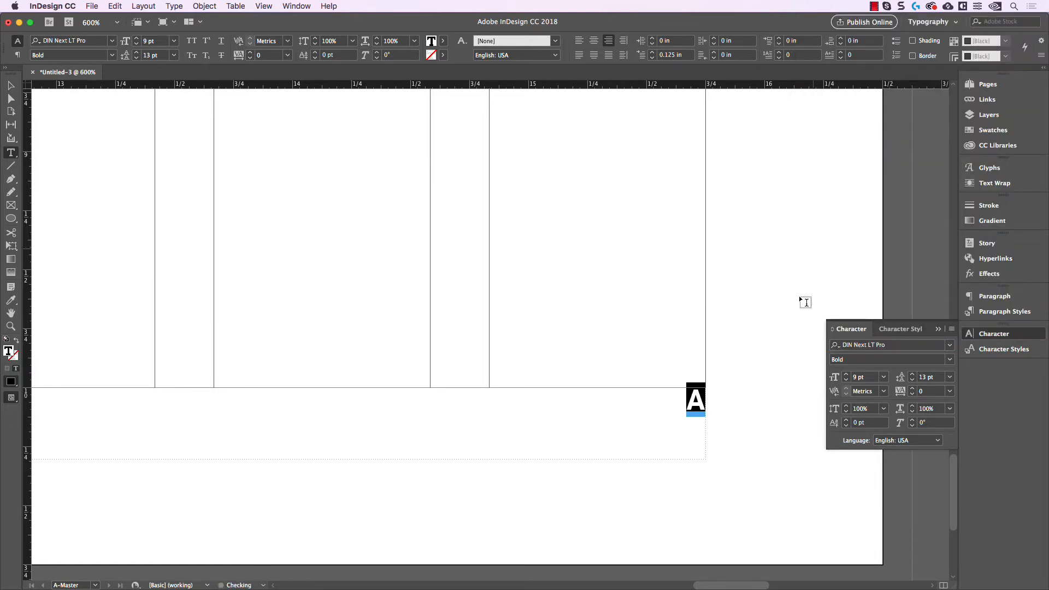
{"action": "left_click", "coordinate": [686, 397]}
{"action": "left_click_drag", "start_coordinate": [686, 398], "coordinate": [702, 405]}
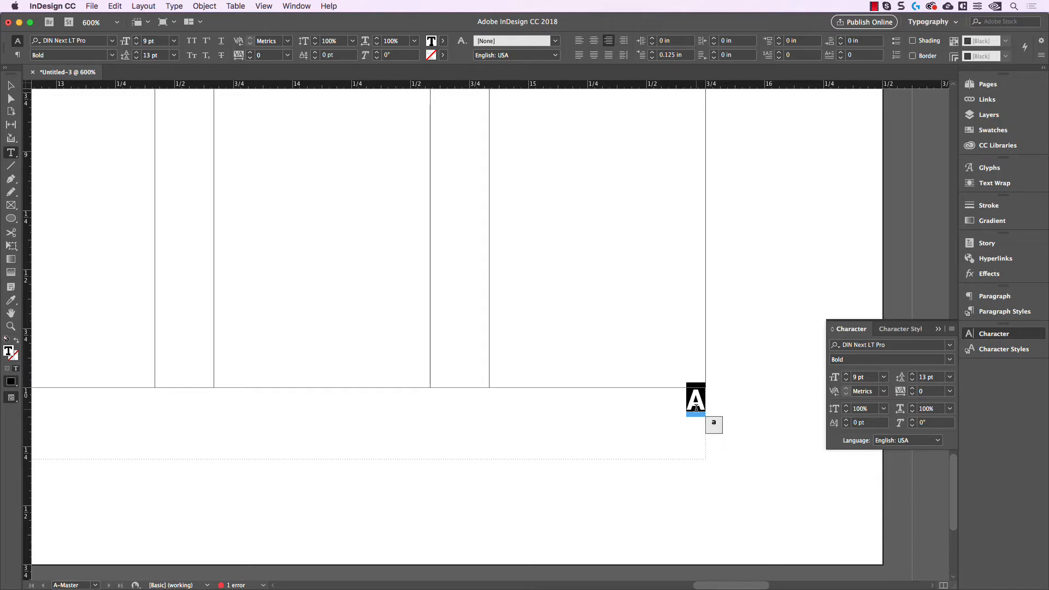
{"action": "left_click", "coordinate": [847, 380]}
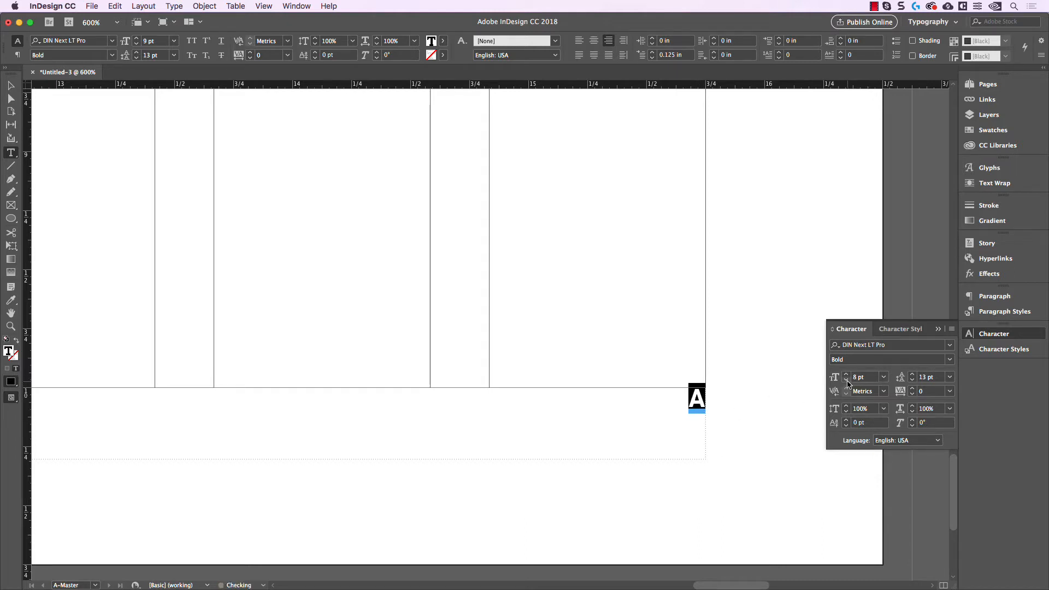
Step: Insert the text "TEXTUAL MAGAZINE" before the page number marker, separated from it by spaces
{"action": "left_click", "coordinate": [692, 404]}
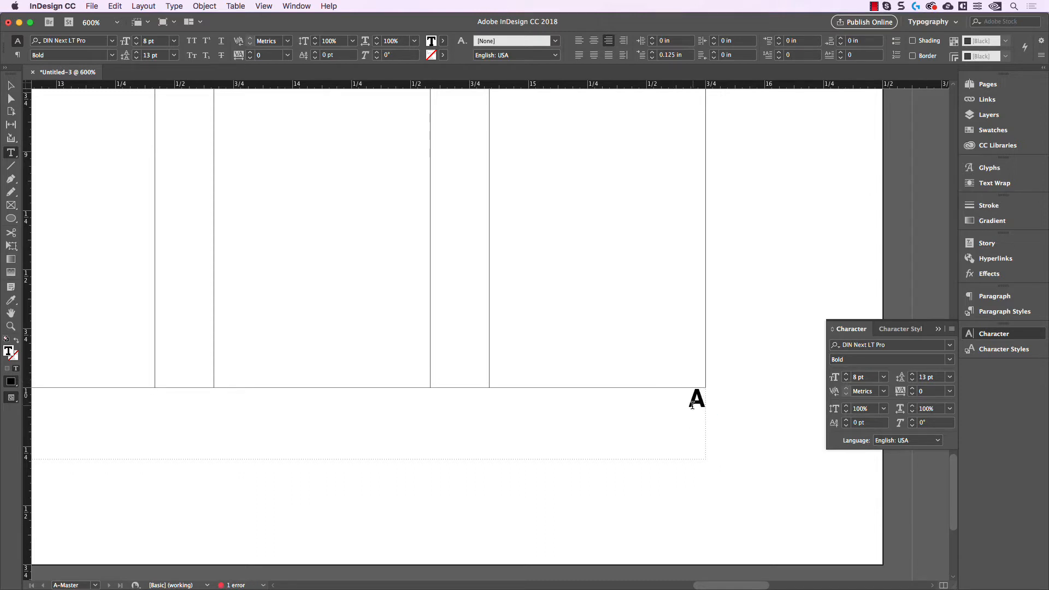
{"action": "key", "text": "Left"}
{"action": "key", "text": "Left"}
{"action": "type", "text": "TEXTUAL "}
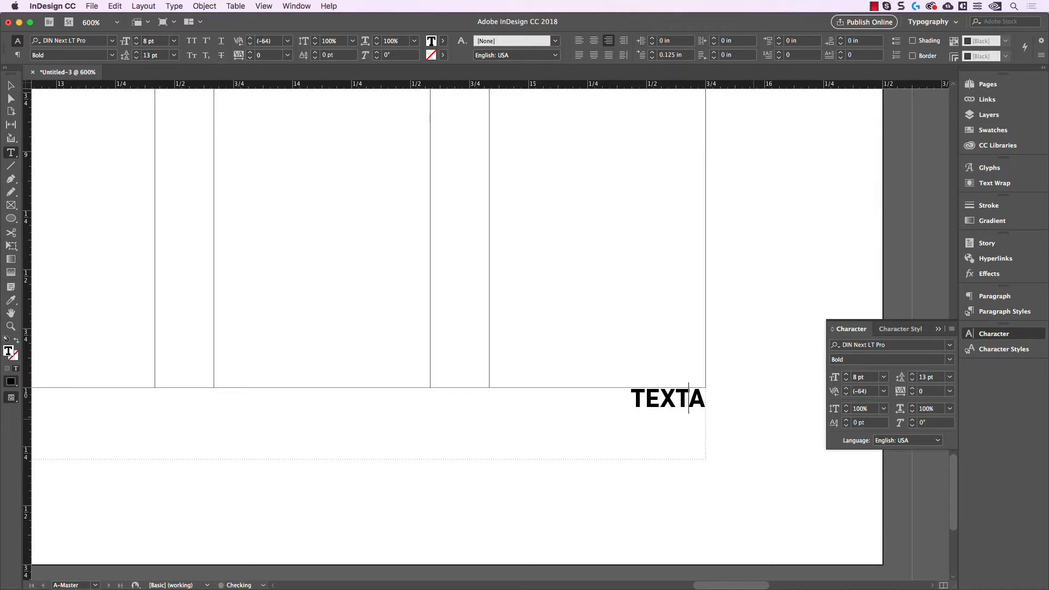
{"action": "type", "text": "MAGAZINE  A"}
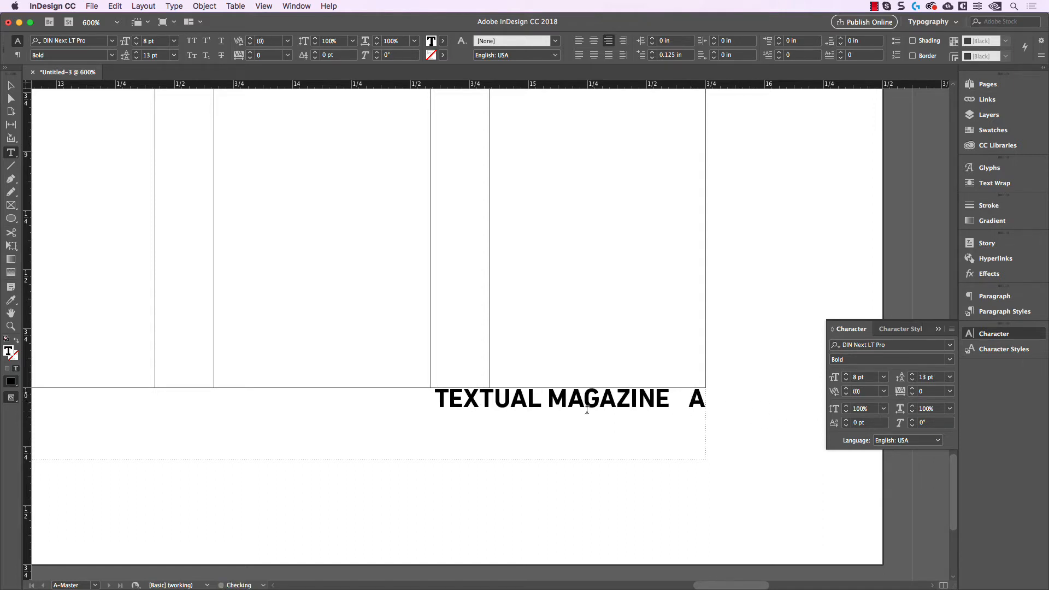
Step: Set the tracking of the "TEXTUAL MAGAZINE" text to 75
{"action": "left_click_drag", "start_coordinate": [434, 398], "coordinate": [671, 415]}
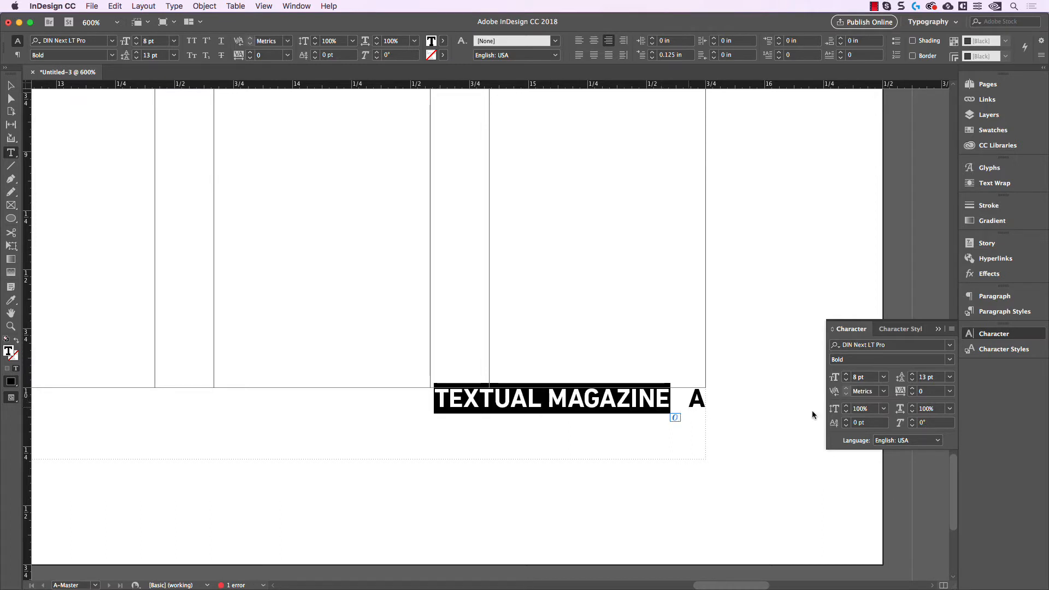
{"action": "left_click", "coordinate": [933, 393]}
{"action": "key", "text": "shift+Up"}
{"action": "key", "text": "shift+Up"}
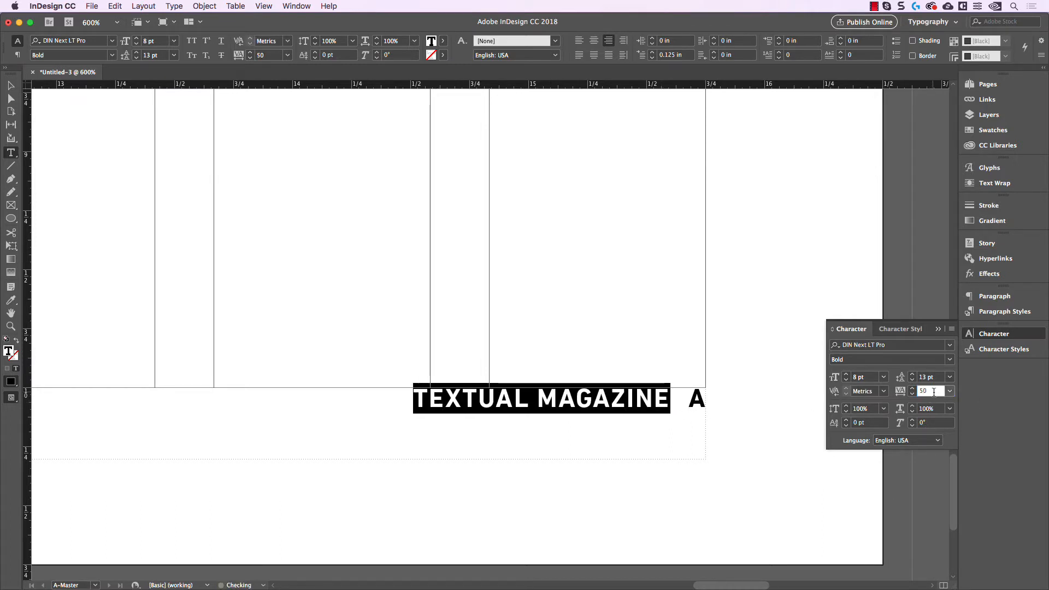
{"action": "key", "text": "Return"}
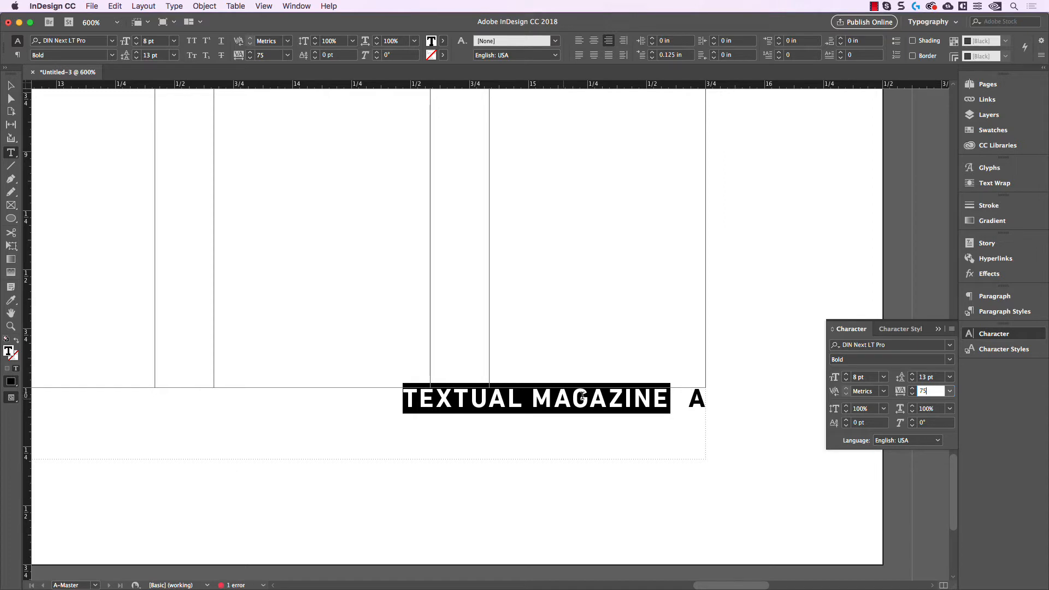
Step: Apply the Light font style to "TEXTUAL MAGAZINE", leaving the page number marker bold, and deselect the frame
{"action": "left_click", "coordinate": [639, 420]}
{"action": "mouse_move", "coordinate": [662, 399]}
{"action": "left_mouse_down"}
{"action": "mouse_move", "coordinate": [356, 398]}
{"action": "mouse_move", "coordinate": [705, 399]}
{"action": "mouse_move", "coordinate": [671, 397]}
{"action": "left_mouse_up"}
{"action": "left_click", "coordinate": [578, 393]}
{"action": "left_click", "coordinate": [949, 359]}
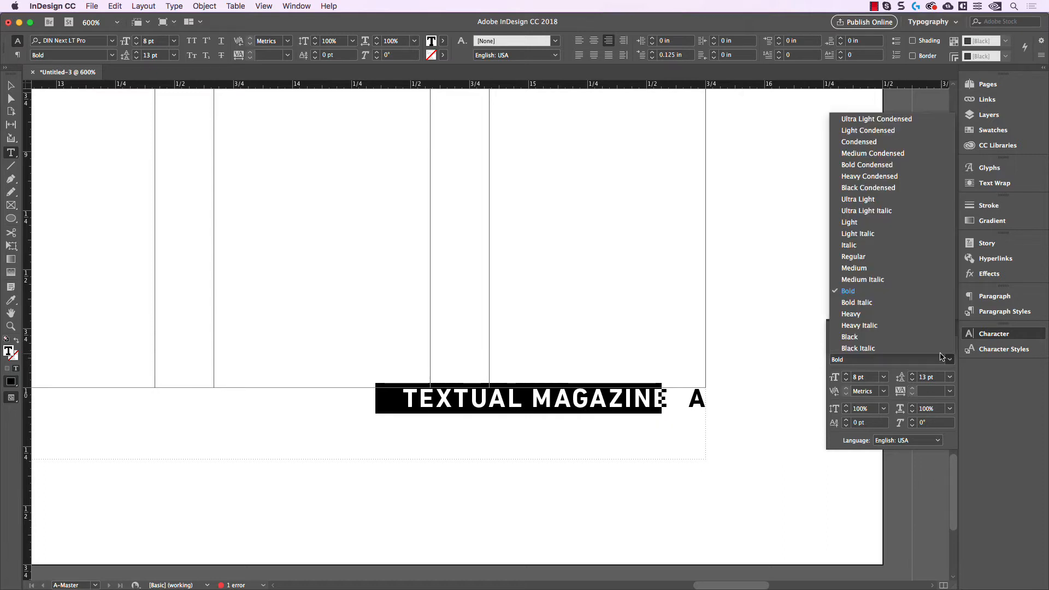
{"action": "left_click", "coordinate": [877, 224]}
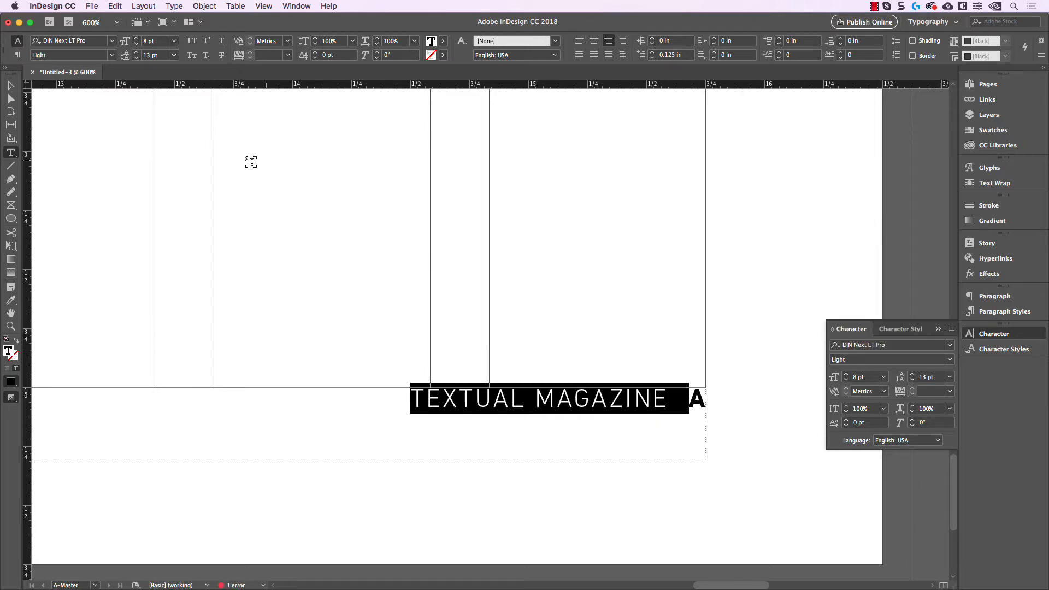
{"action": "key", "text": "super+z"}
{"action": "left_click", "coordinate": [11, 86]}
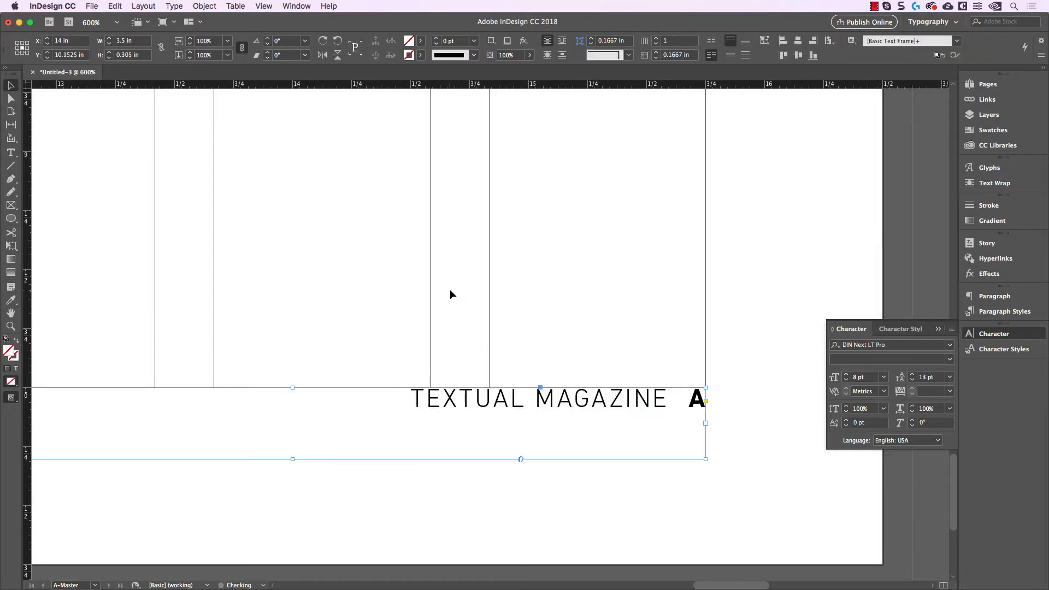
{"action": "left_click", "coordinate": [451, 290]}
{"action": "scroll", "coordinate": [642, 439], "scroll_direction": "down", "scroll_amount": 1}
{"action": "scroll", "coordinate": [645, 437], "scroll_direction": "down", "scroll_amount": 1}
{"action": "scroll", "coordinate": [655, 420], "scroll_direction": "up", "scroll_amount": 2}
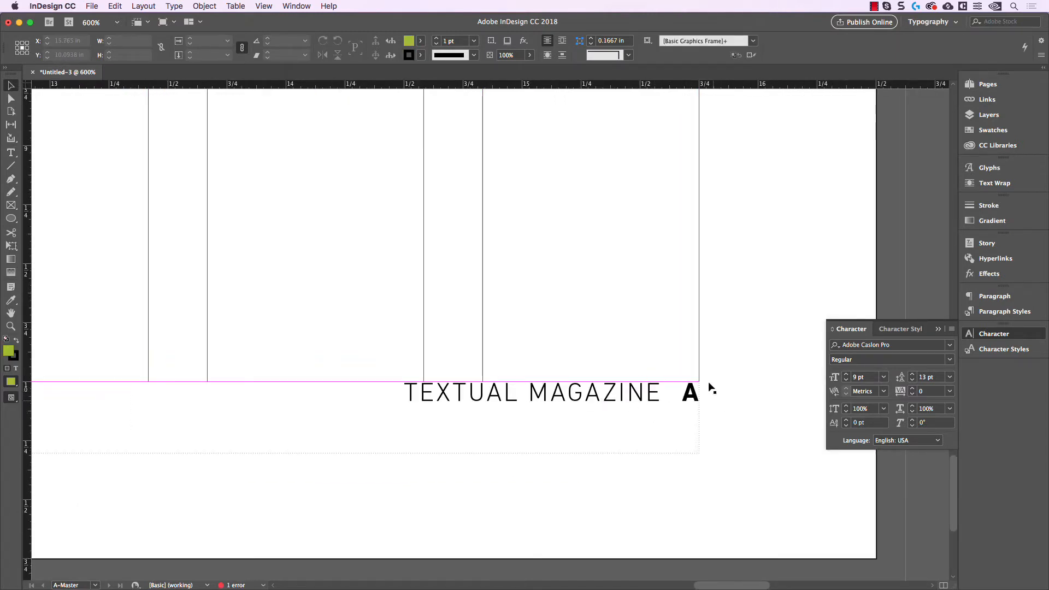
{"action": "scroll", "coordinate": [736, 412], "scroll_direction": "down", "scroll_amount": 2}
{"action": "left_click_drag", "start_coordinate": [738, 416], "coordinate": [730, 416]}
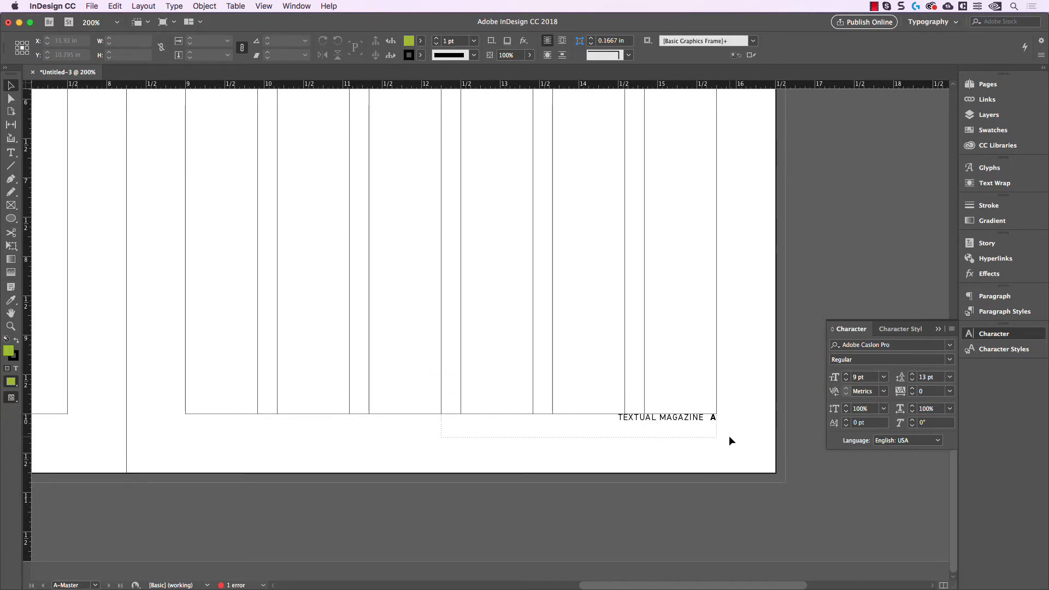
{"action": "scroll", "coordinate": [730, 435], "scroll_direction": "up", "scroll_amount": 2}
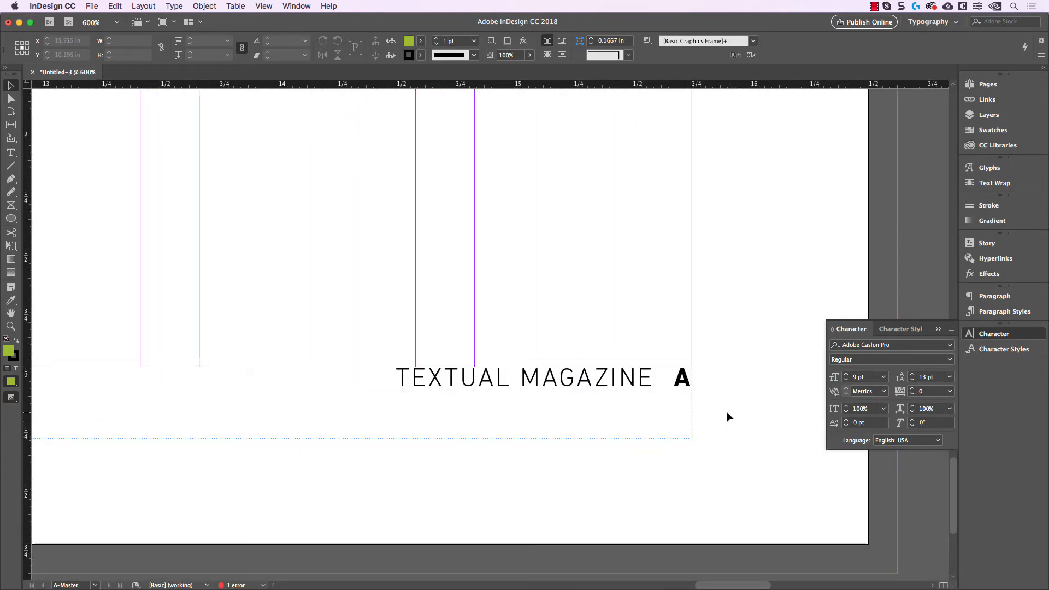
Step: Move the right page's footer text frame straight down, into the space between the lower margin guide and the page edge
{"action": "scroll", "coordinate": [727, 437], "scroll_direction": "down", "scroll_amount": 1}
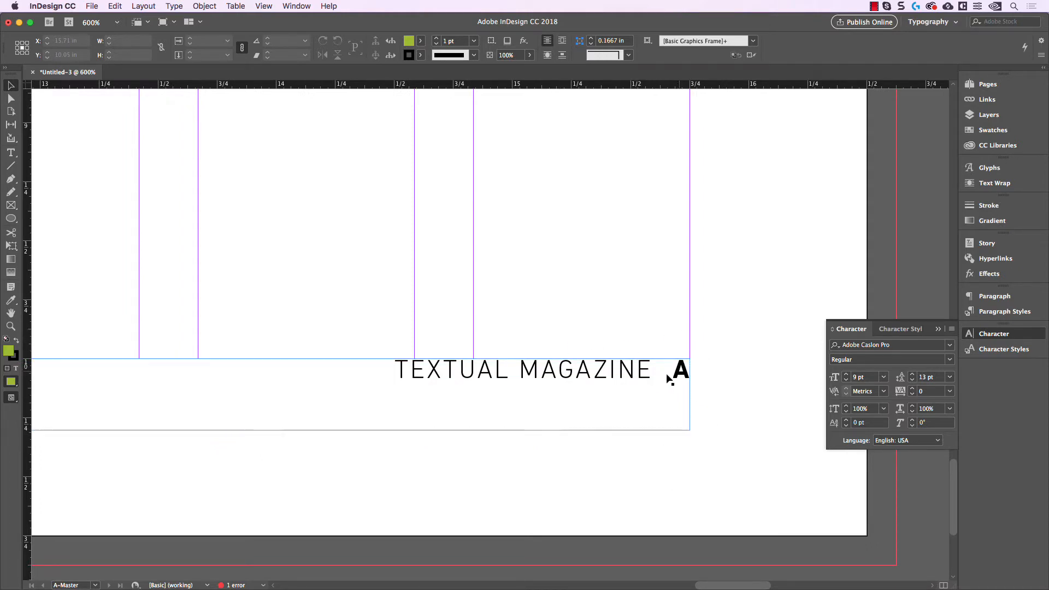
{"action": "scroll", "coordinate": [683, 399], "scroll_direction": "down", "scroll_amount": 2}
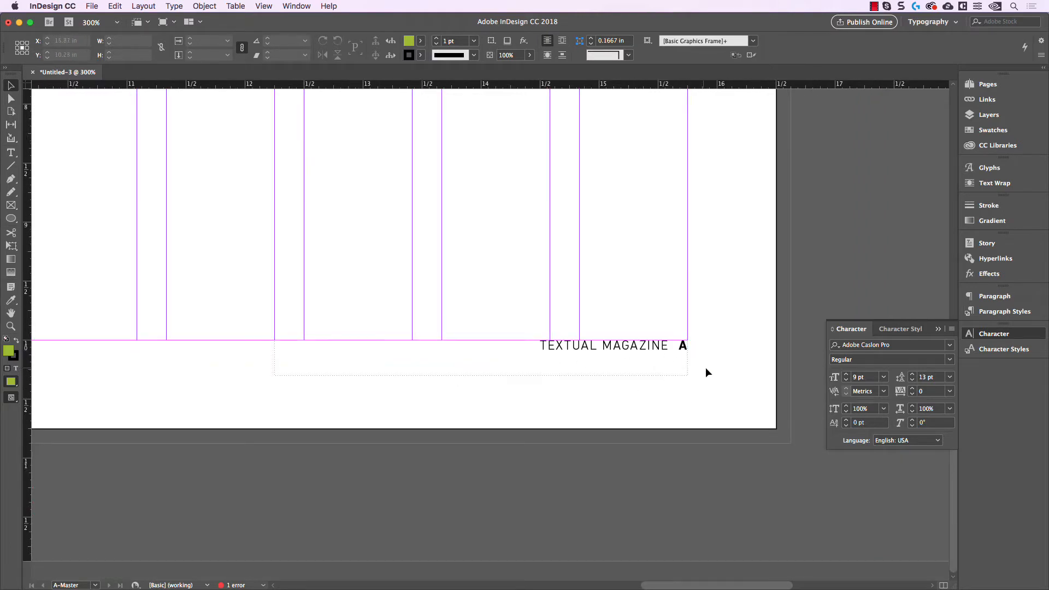
{"action": "scroll", "coordinate": [706, 368], "scroll_direction": "up", "scroll_amount": 2}
{"action": "scroll", "coordinate": [695, 370], "scroll_direction": "down", "scroll_amount": 2}
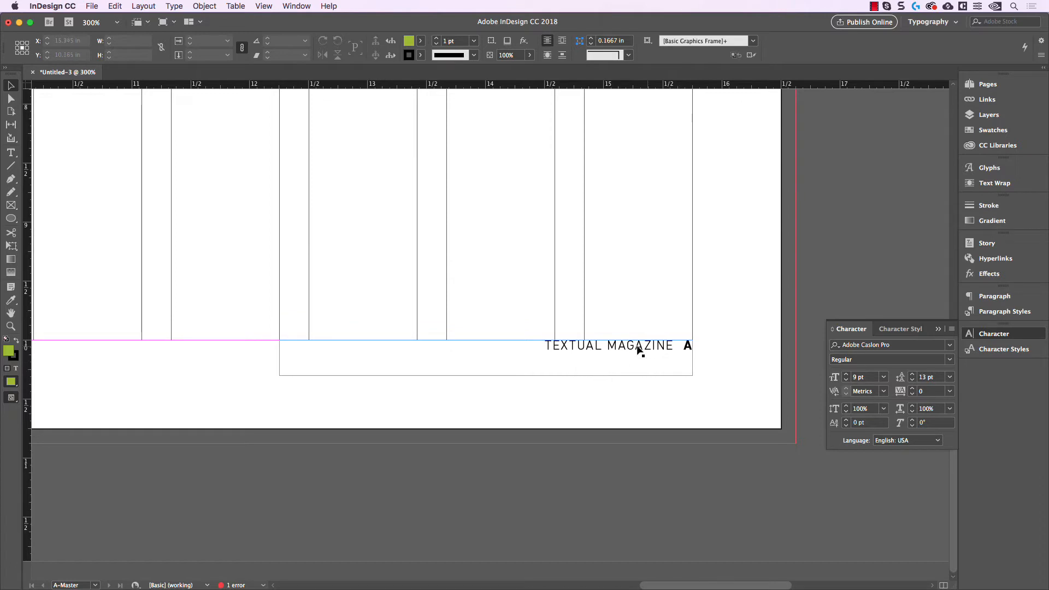
{"action": "scroll", "coordinate": [720, 353], "scroll_direction": "left", "scroll_amount": 2}
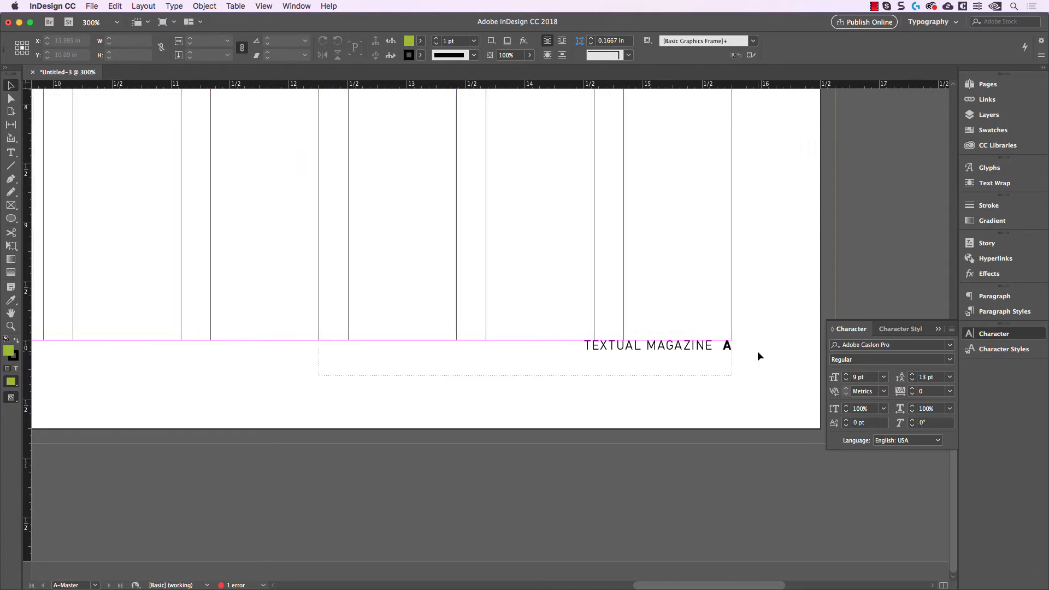
{"action": "scroll", "coordinate": [757, 353], "scroll_direction": "down", "scroll_amount": 2}
{"action": "scroll", "coordinate": [757, 356], "scroll_direction": "left", "scroll_amount": 1}
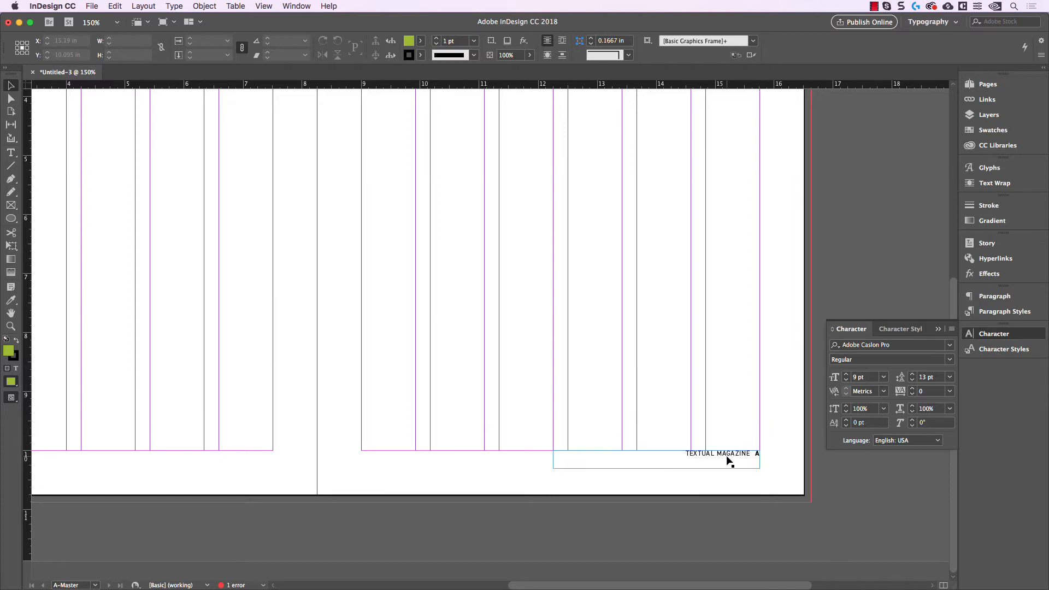
{"action": "left_click_drag", "start_coordinate": [730, 454], "coordinate": [740, 474]}
{"action": "left_click", "coordinate": [730, 423]}
{"action": "left_click", "coordinate": [739, 425]}
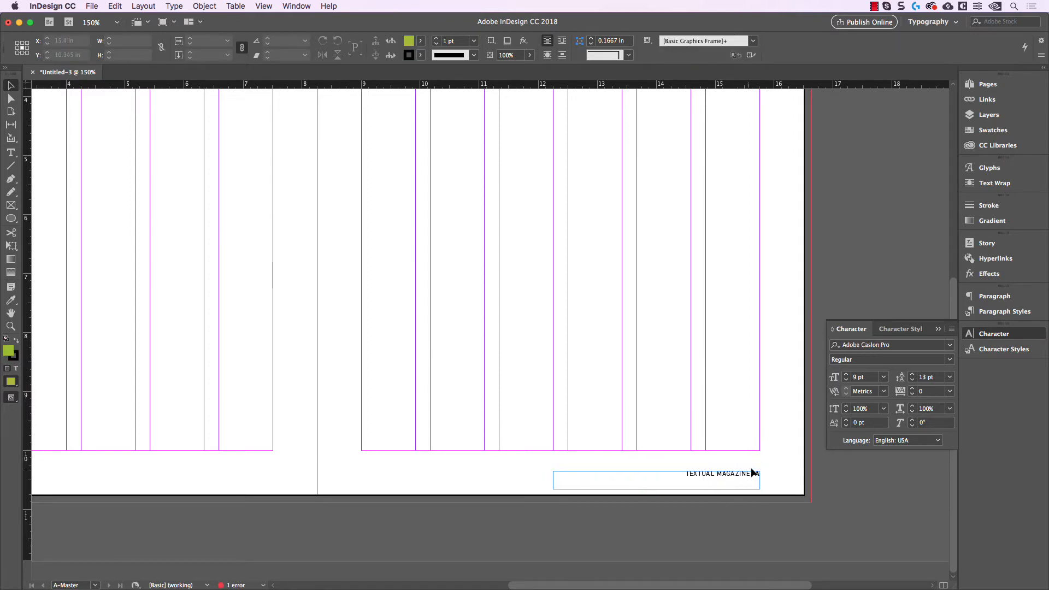
Step: Preview the spread without guides and frame edges to check the footer's placement
{"action": "key", "text": "w"}
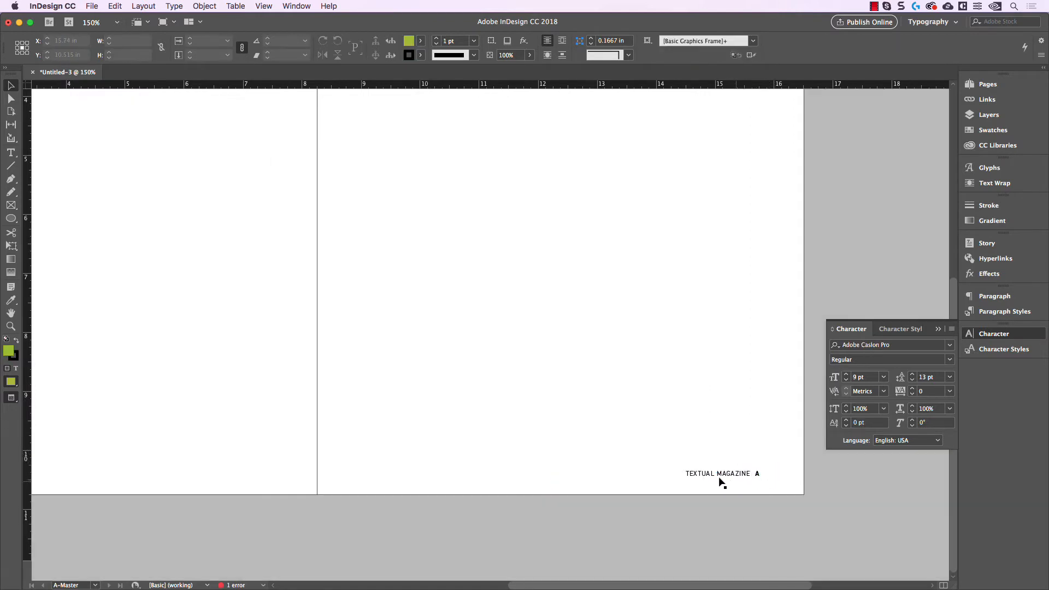
{"action": "key", "text": "w"}
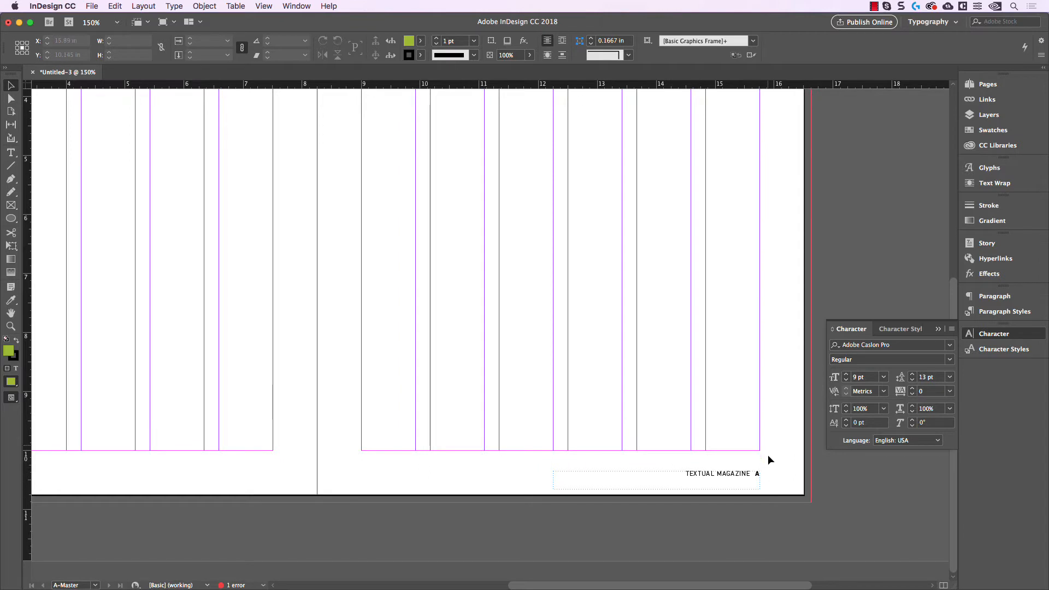
{"action": "key", "text": "w"}
{"action": "left_click_drag", "start_coordinate": [699, 441], "coordinate": [741, 437]}
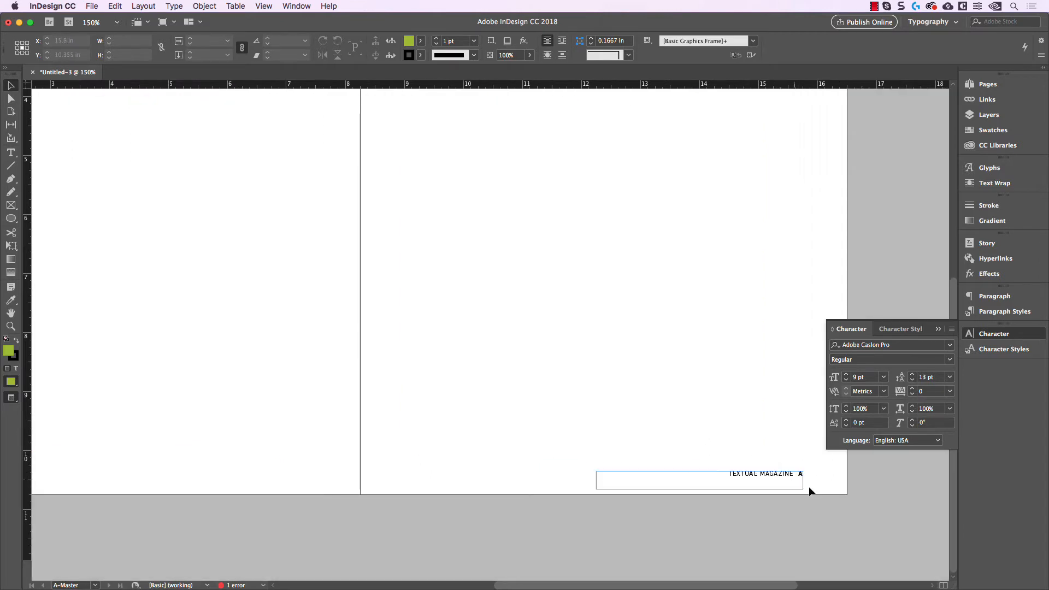
Step: Add an extra space between "TEXTUAL MAGAZINE" and the page number marker in the right page's footer
{"action": "left_click_drag", "start_coordinate": [819, 486], "coordinate": [786, 484]}
{"action": "scroll", "coordinate": [769, 479], "scroll_direction": "up", "scroll_amount": 2}
{"action": "double_click", "coordinate": [756, 471]}
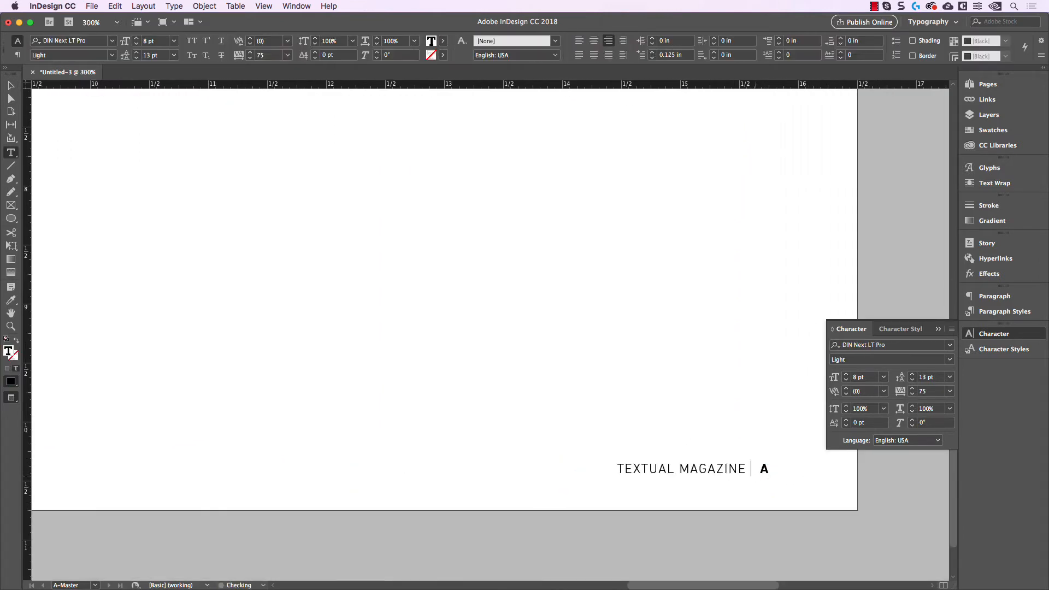
{"action": "left_click", "coordinate": [11, 85]}
{"action": "left_click", "coordinate": [645, 375]}
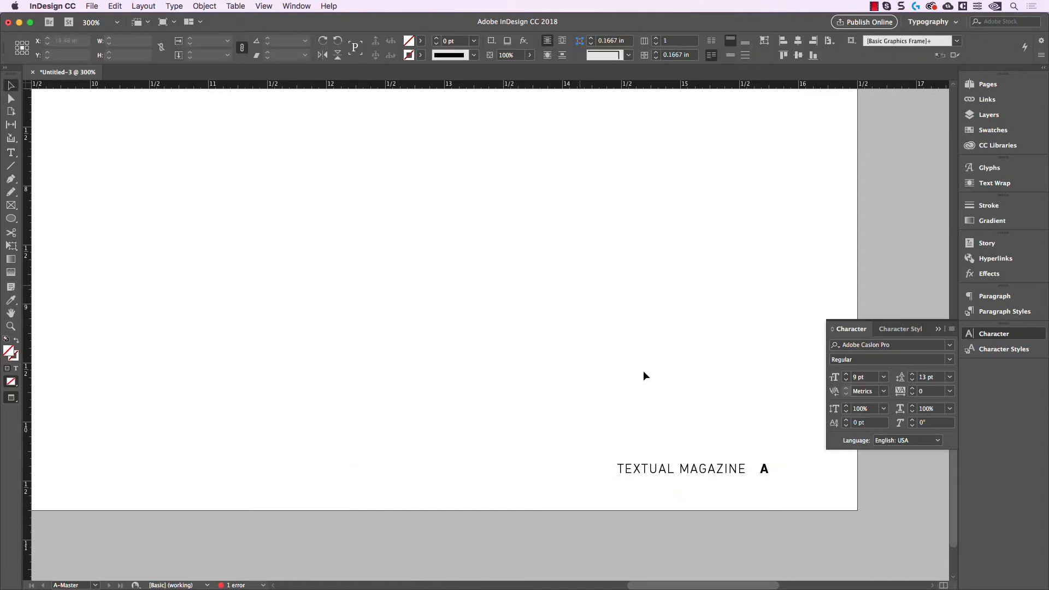
{"action": "left_click_drag", "start_coordinate": [791, 481], "coordinate": [692, 459]}
{"action": "scroll", "coordinate": [710, 453], "scroll_direction": "up", "scroll_amount": 1}
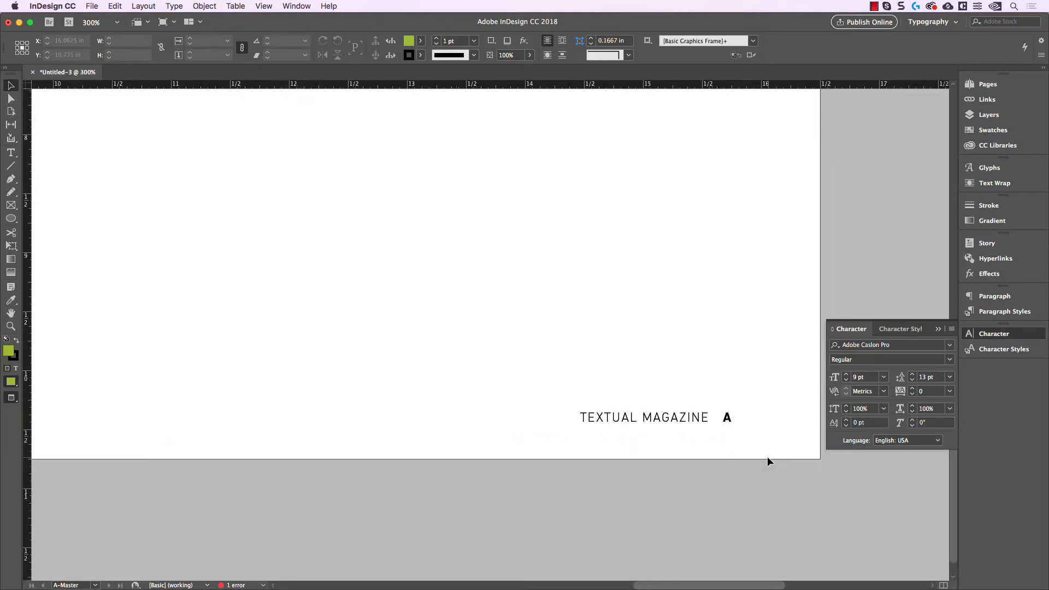
Step: Turn guides back on and duplicate the footer frame onto the left page, level with the original and flush with the outer margin
{"action": "scroll", "coordinate": [768, 457], "scroll_direction": "down", "scroll_amount": 3}
{"action": "key", "text": "w"}
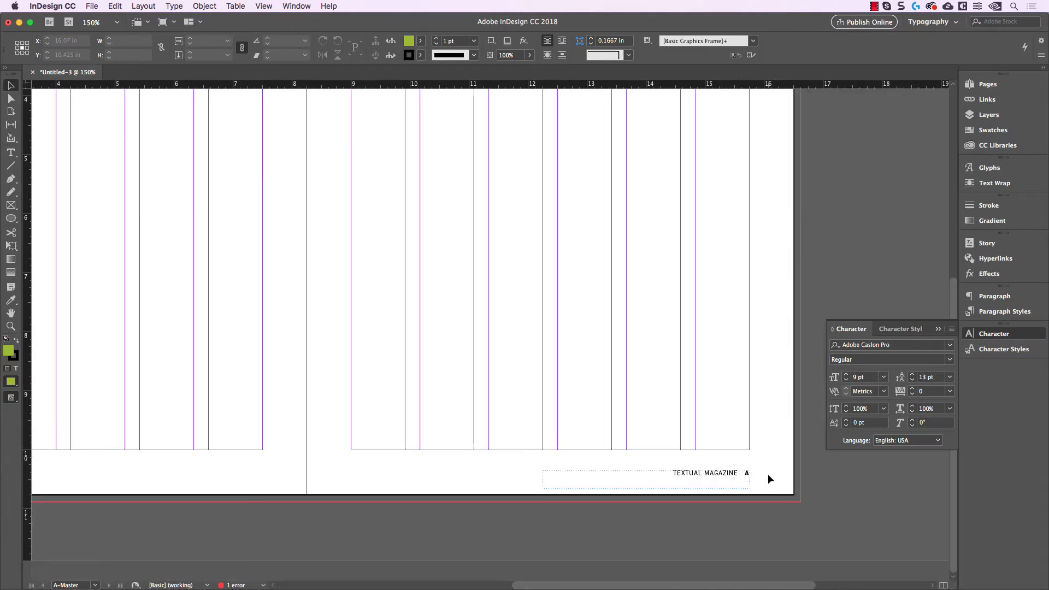
{"action": "scroll", "coordinate": [772, 471], "scroll_direction": "down", "scroll_amount": 2}
{"action": "scroll", "coordinate": [742, 475], "scroll_direction": "up", "scroll_amount": 1}
{"action": "left_click_drag", "start_coordinate": [738, 455], "coordinate": [723, 438]}
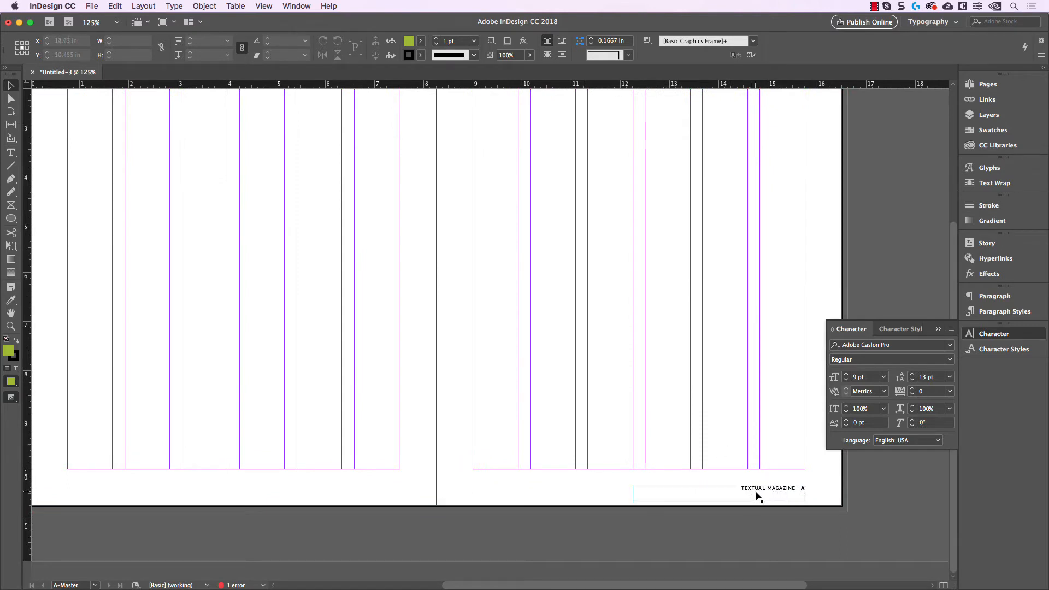
{"action": "left_click_drag", "start_coordinate": [764, 493], "coordinate": [198, 494]}
{"action": "left_click_drag", "start_coordinate": [196, 490], "coordinate": [196, 489]}
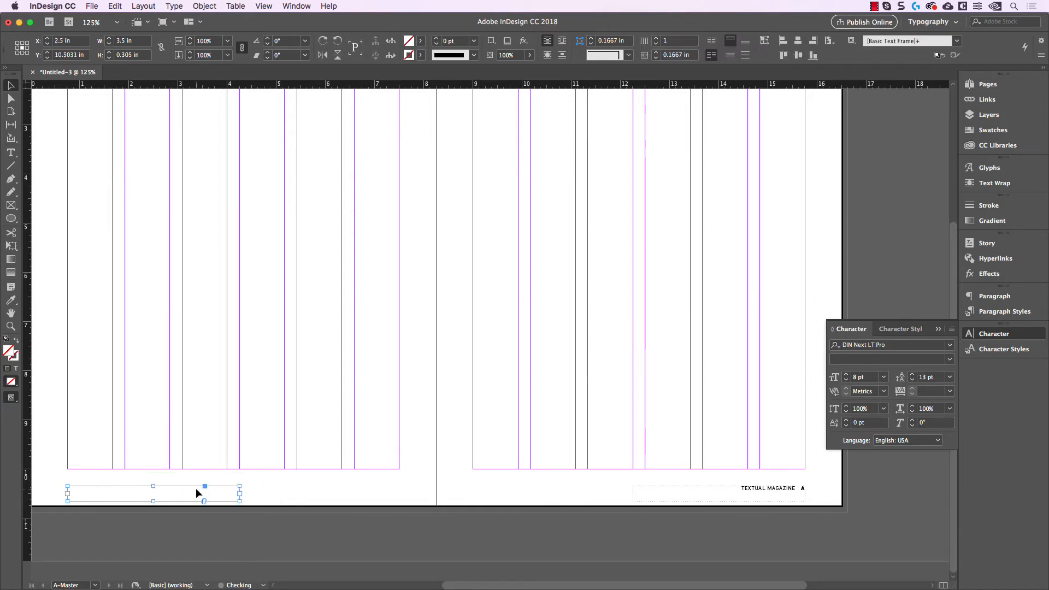
Step: Left-align the text in the duplicated footer frame on the left page
{"action": "scroll", "coordinate": [271, 441], "scroll_direction": "left", "scroll_amount": 6}
{"action": "scroll", "coordinate": [303, 509], "scroll_direction": "up", "scroll_amount": 4}
{"action": "scroll", "coordinate": [306, 506], "scroll_direction": "up", "scroll_amount": 2}
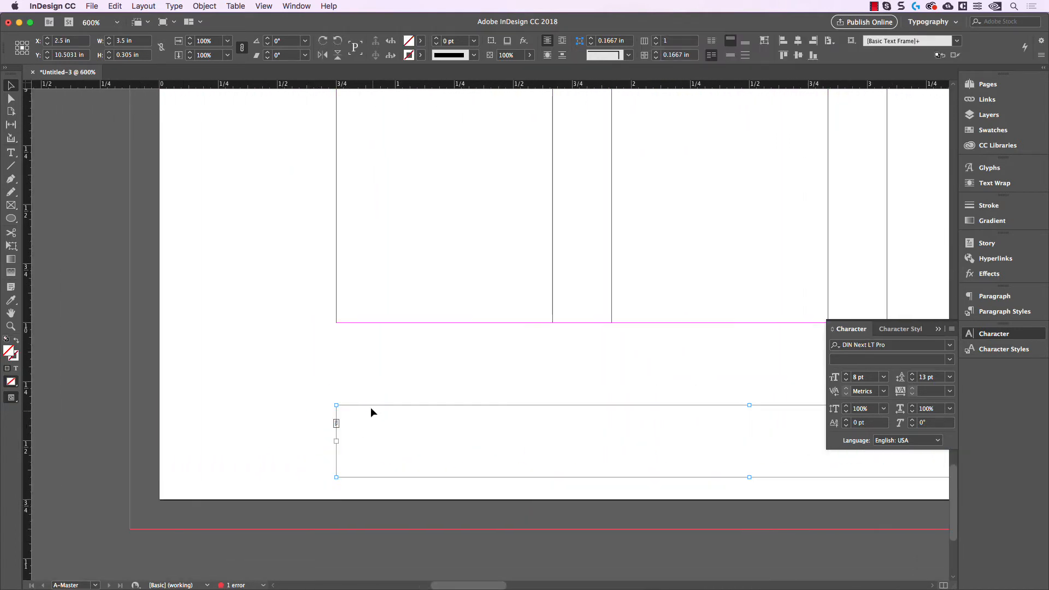
{"action": "scroll", "coordinate": [350, 400], "scroll_direction": "down", "scroll_amount": 4}
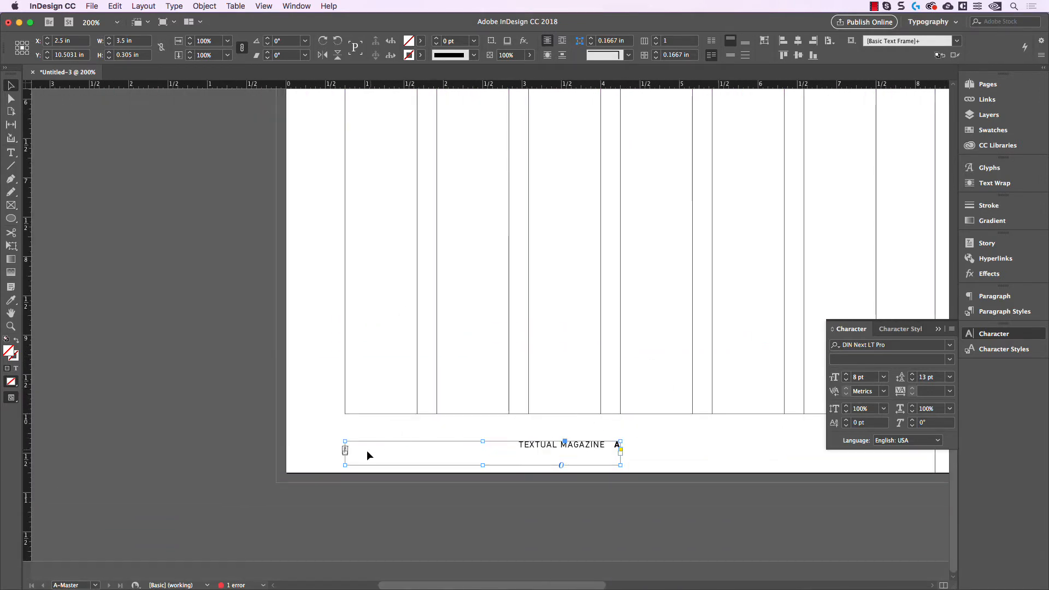
{"action": "left_click", "coordinate": [995, 296]}
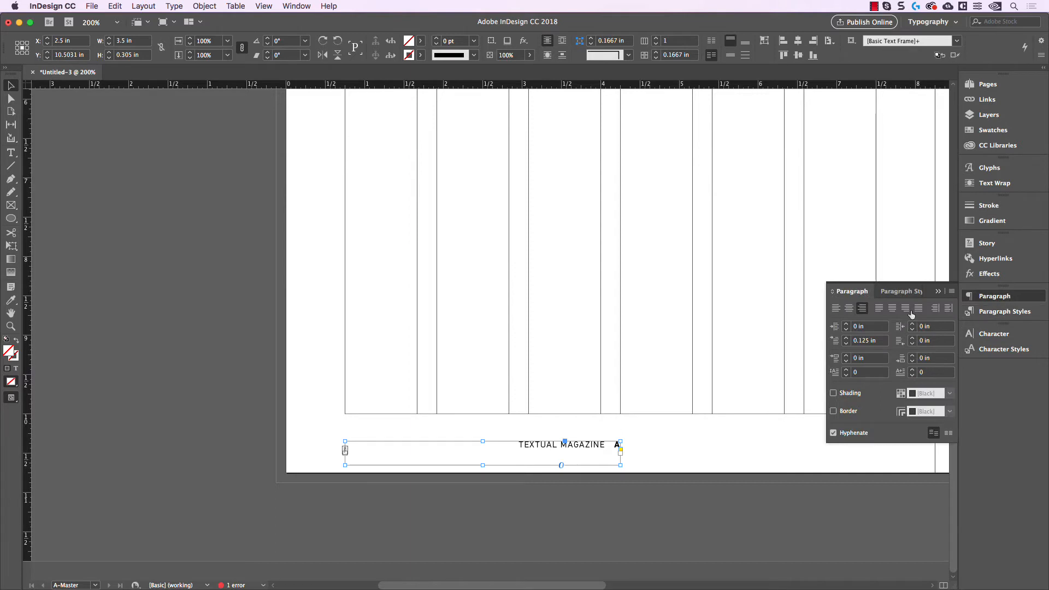
{"action": "left_click", "coordinate": [836, 309]}
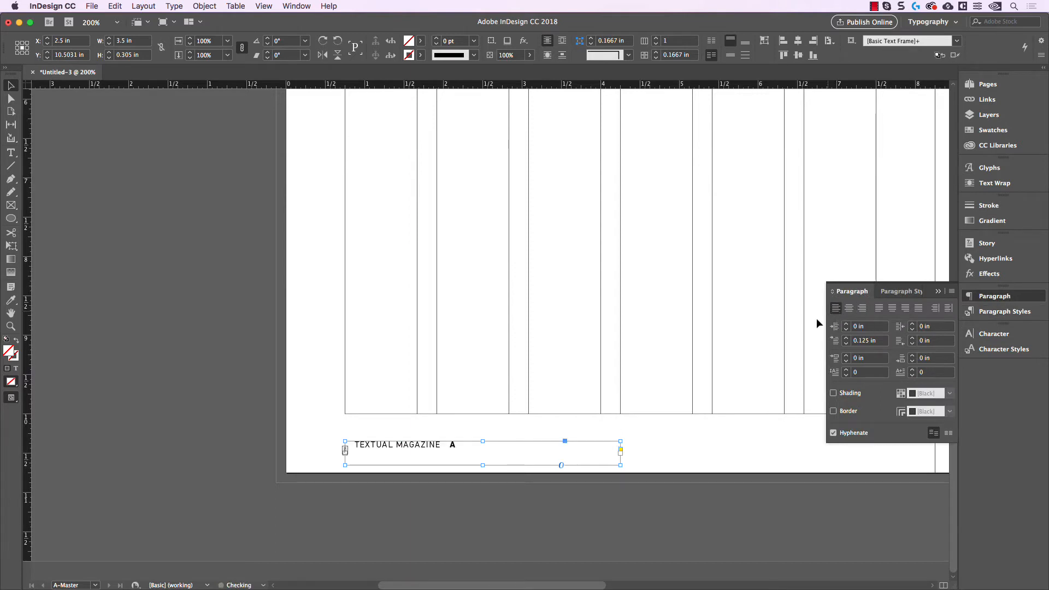
Step: Set the first-line indent of the left page's footer text to 0 in
{"action": "left_click", "coordinate": [429, 418]}
{"action": "left_click", "coordinate": [385, 450]}
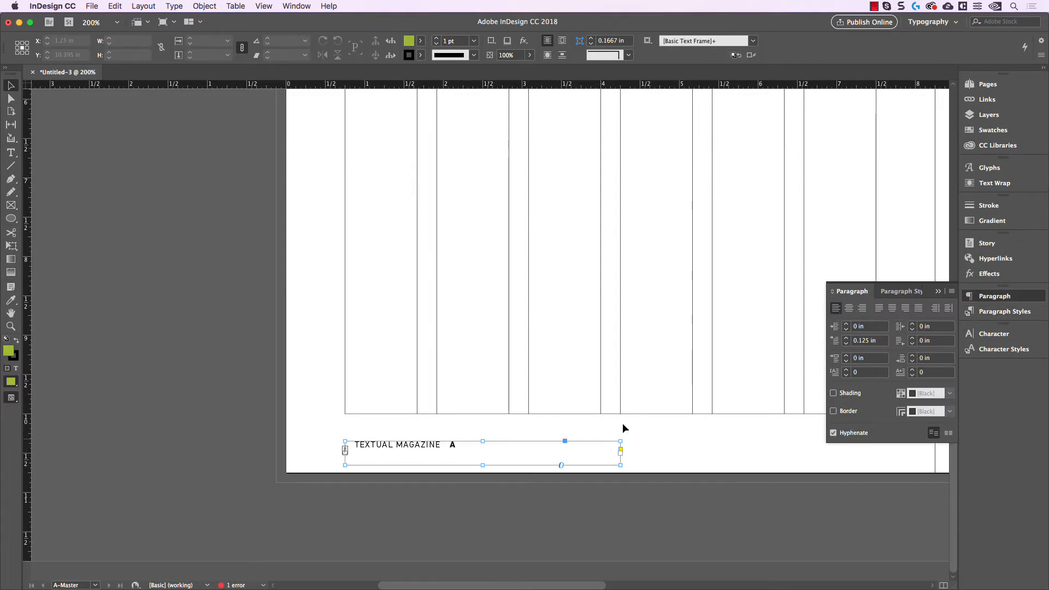
{"action": "left_click", "coordinate": [846, 343]}
{"action": "left_click", "coordinate": [847, 343]}
{"action": "left_click", "coordinate": [712, 358]}
{"action": "left_click_drag", "start_coordinate": [693, 361], "coordinate": [668, 364]}
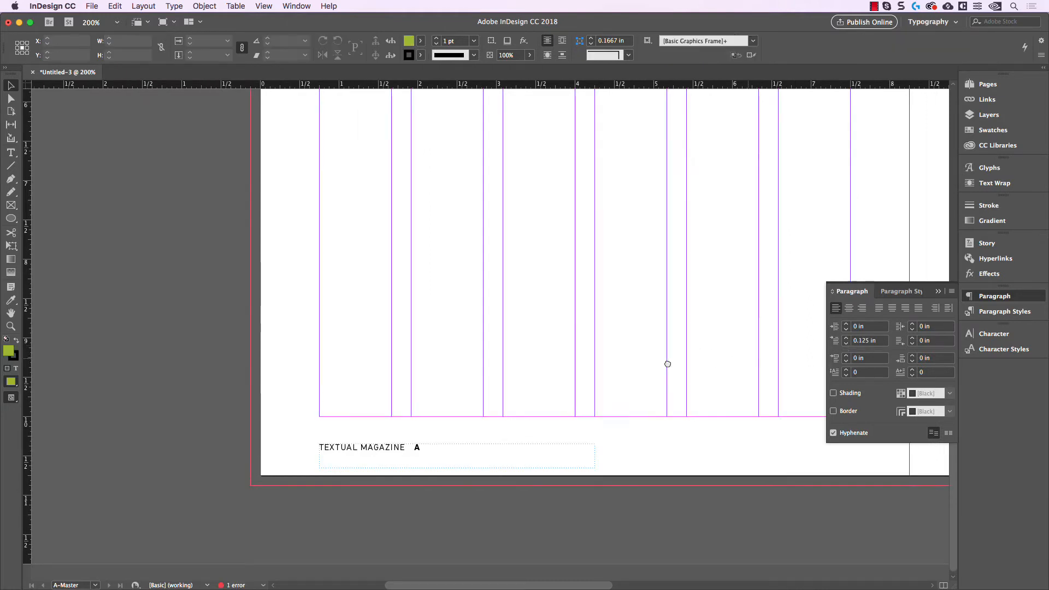
Step: Set the first-line indent of the right page's footer text to 0 in
{"action": "scroll", "coordinate": [705, 358], "scroll_direction": "right", "scroll_amount": 12}
{"action": "left_click", "coordinate": [724, 443]}
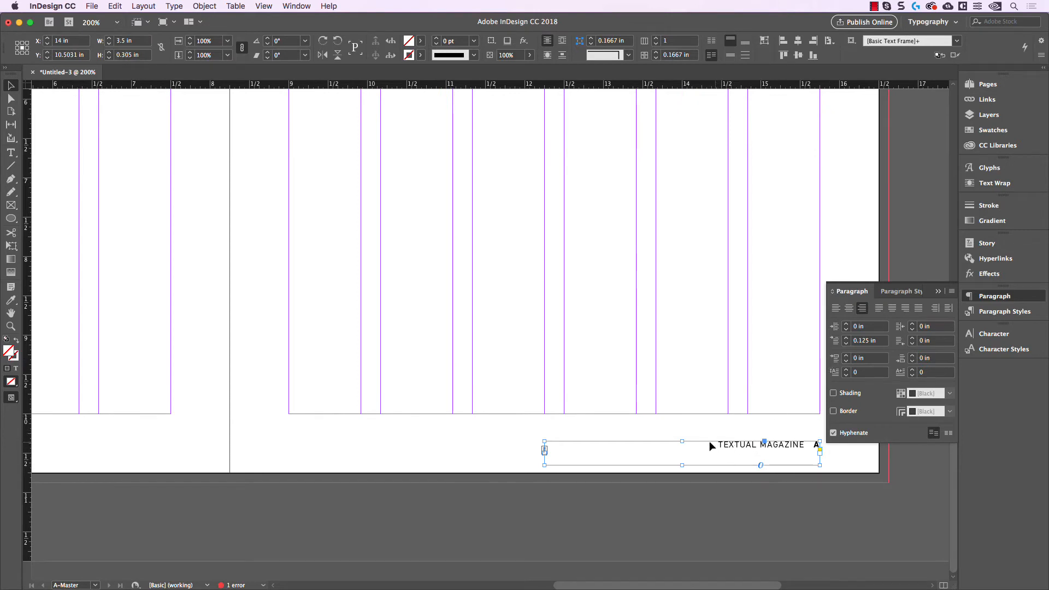
{"action": "left_click", "coordinate": [846, 344]}
{"action": "left_click", "coordinate": [846, 343]}
{"action": "left_click", "coordinate": [658, 379]}
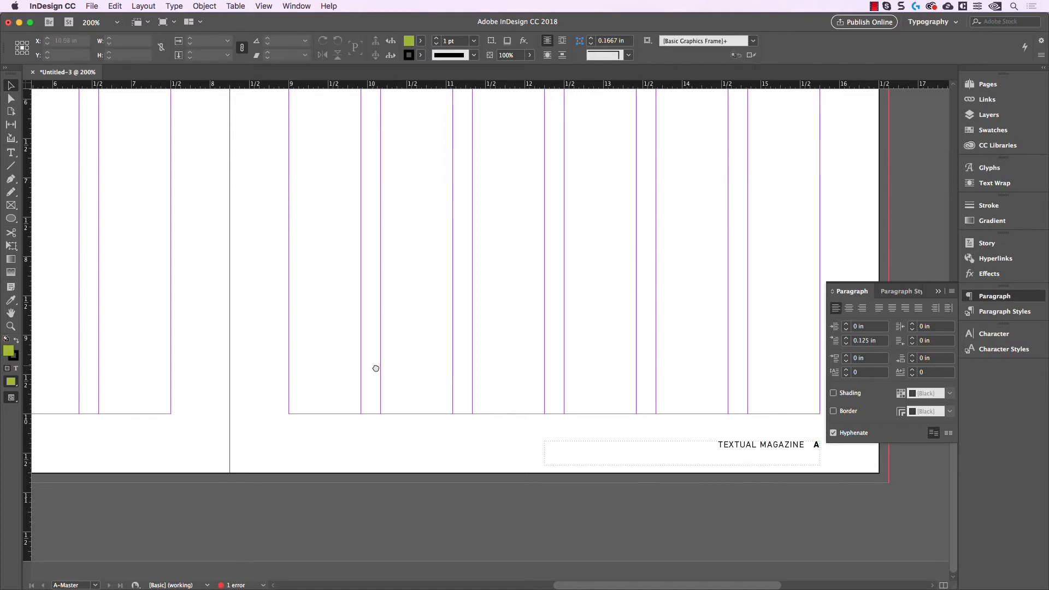
Step: Copy the bold page number marker in the left page's footer and paste it before "TEXTUAL MAGAZINE"
{"action": "scroll", "coordinate": [377, 368], "scroll_direction": "left", "scroll_amount": 10}
{"action": "scroll", "coordinate": [446, 450], "scroll_direction": "up", "scroll_amount": 1}
{"action": "scroll", "coordinate": [448, 455], "scroll_direction": "up", "scroll_amount": 2}
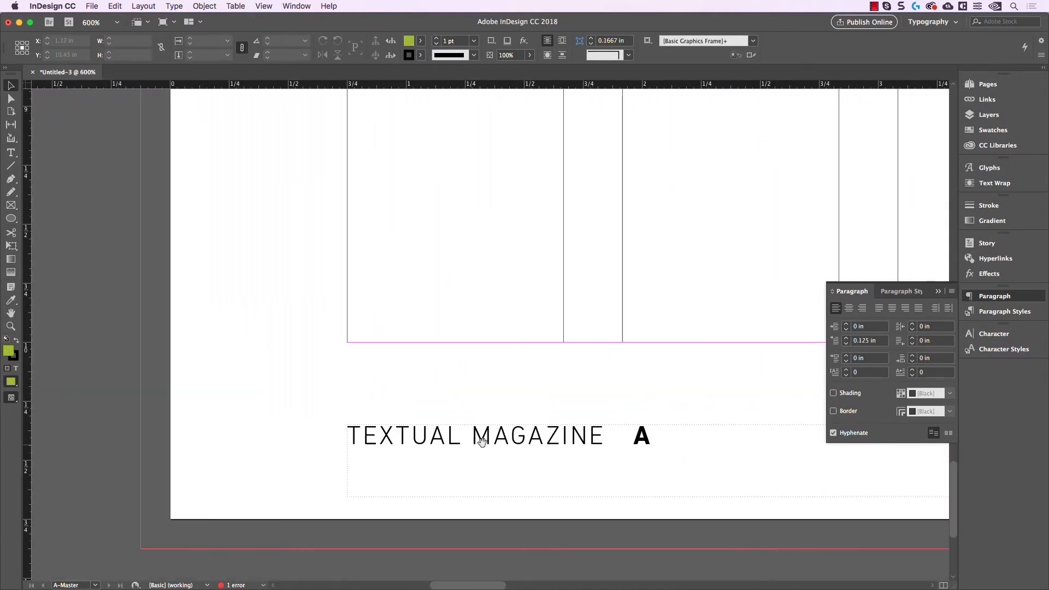
{"action": "double_click", "coordinate": [627, 437]}
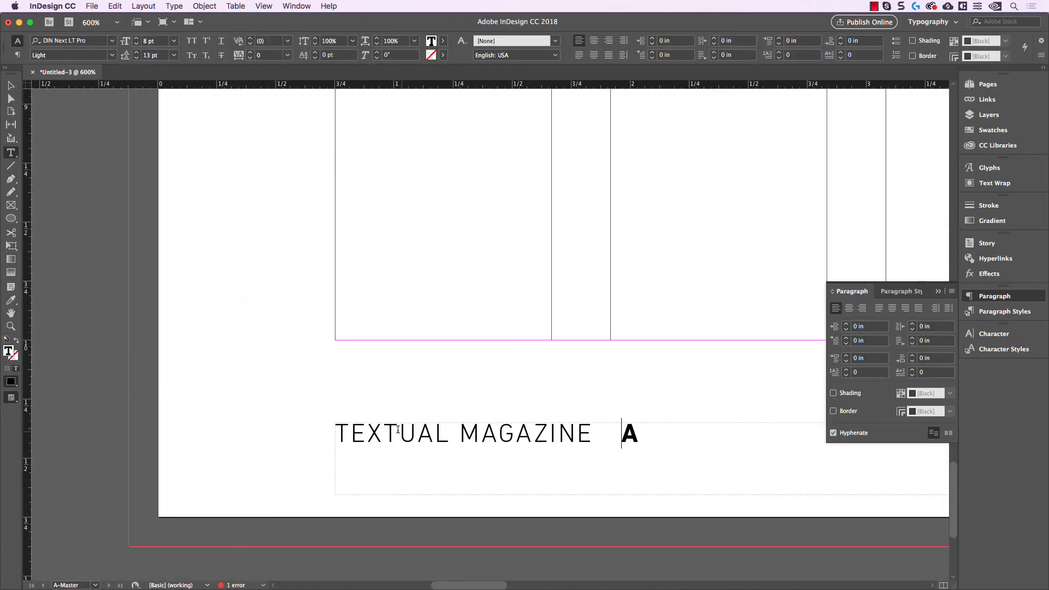
{"action": "double_click", "coordinate": [630, 434]}
{"action": "key", "text": "super+c"}
{"action": "key", "text": "super+shift+b"}
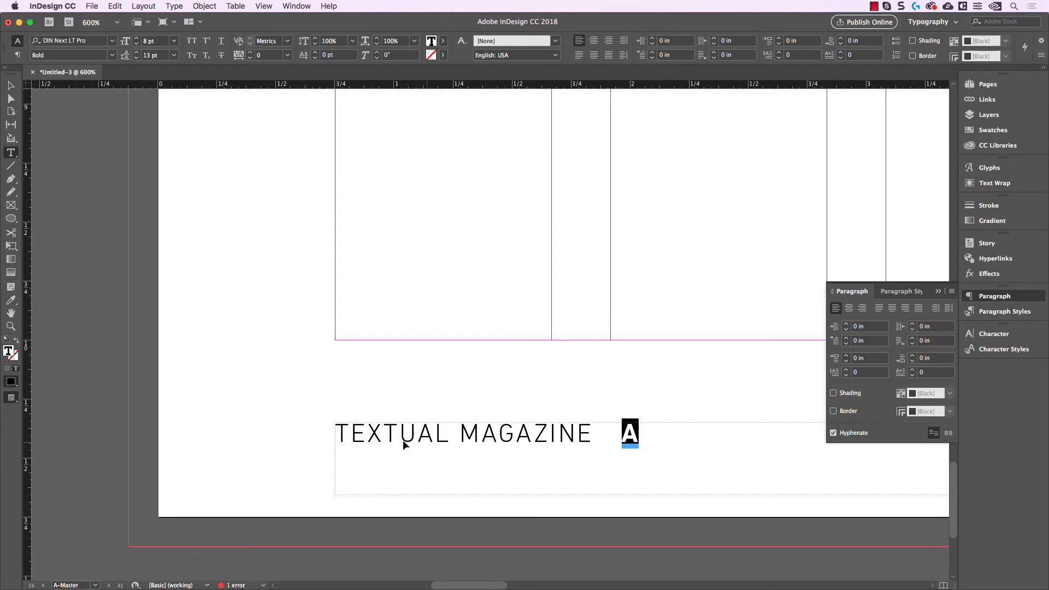
{"action": "left_click", "coordinate": [339, 436]}
{"action": "key", "text": "super+v"}
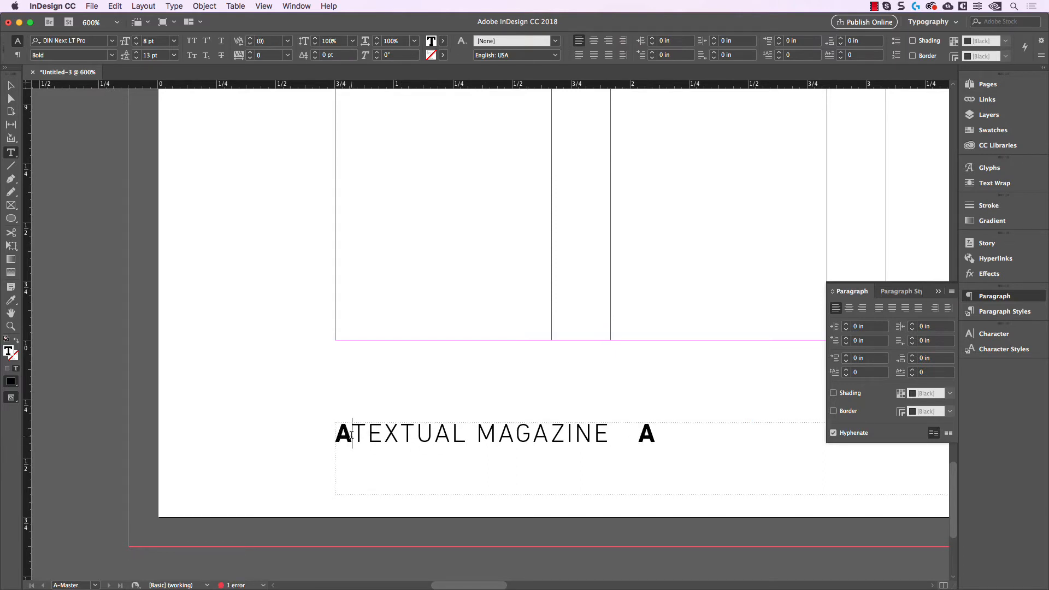
Step: Copy the spaces after "TEXTUAL MAGAZINE" and paste them between the leading page number marker and the title
{"action": "left_click_drag", "start_coordinate": [609, 440], "coordinate": [638, 438]}
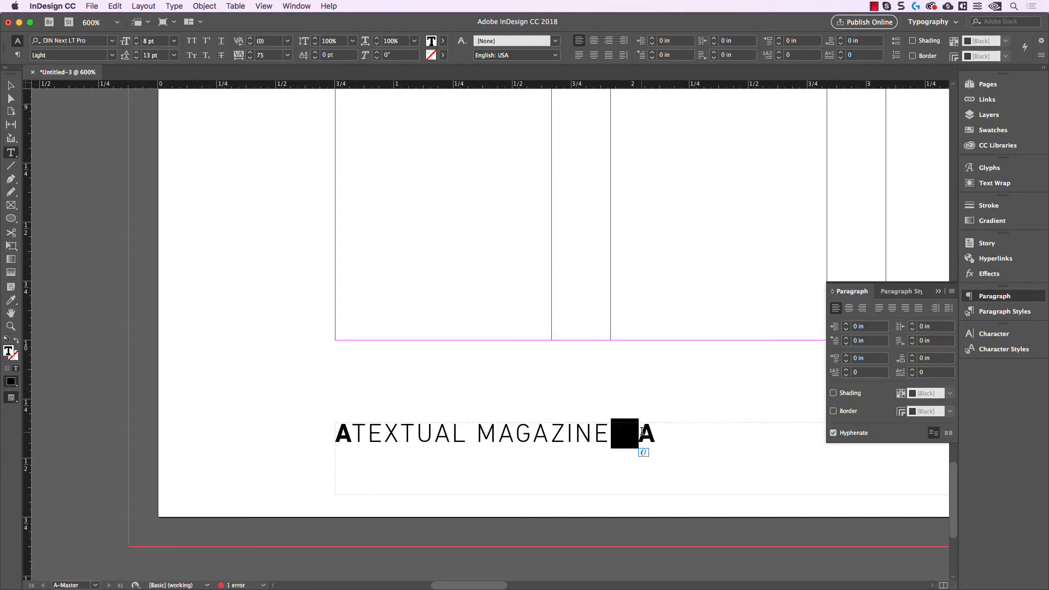
{"action": "key", "text": "super+c"}
{"action": "left_click", "coordinate": [352, 435]}
{"action": "key", "text": "super+v"}
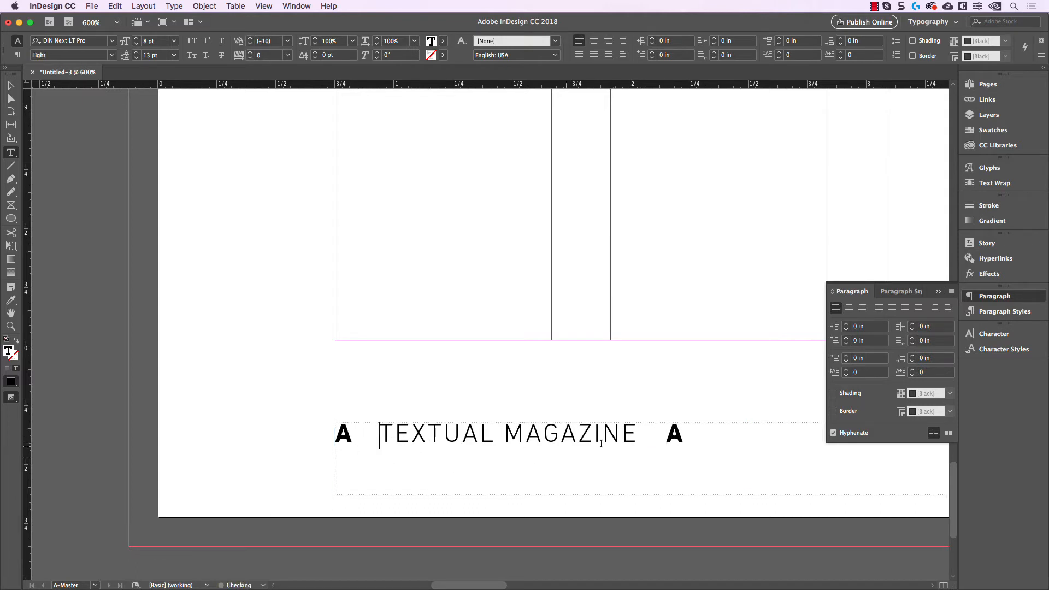
Step: Delete the trailing spaces and page number marker after "TEXTUAL MAGAZINE" on the left page and deselect the frame
{"action": "left_click_drag", "start_coordinate": [637, 434], "coordinate": [705, 432]}
{"action": "key", "text": "BackSpace"}
{"action": "left_click", "coordinate": [10, 85]}
{"action": "left_click", "coordinate": [408, 242]}
Step: Replace "TEXTUAL MAGAZINE" in the right page's footer with "FEBRUARY 2019", keeping the page number marker
{"action": "key", "text": "super+2"}
{"action": "left_click_drag", "start_coordinate": [750, 324], "coordinate": [371, 326]}
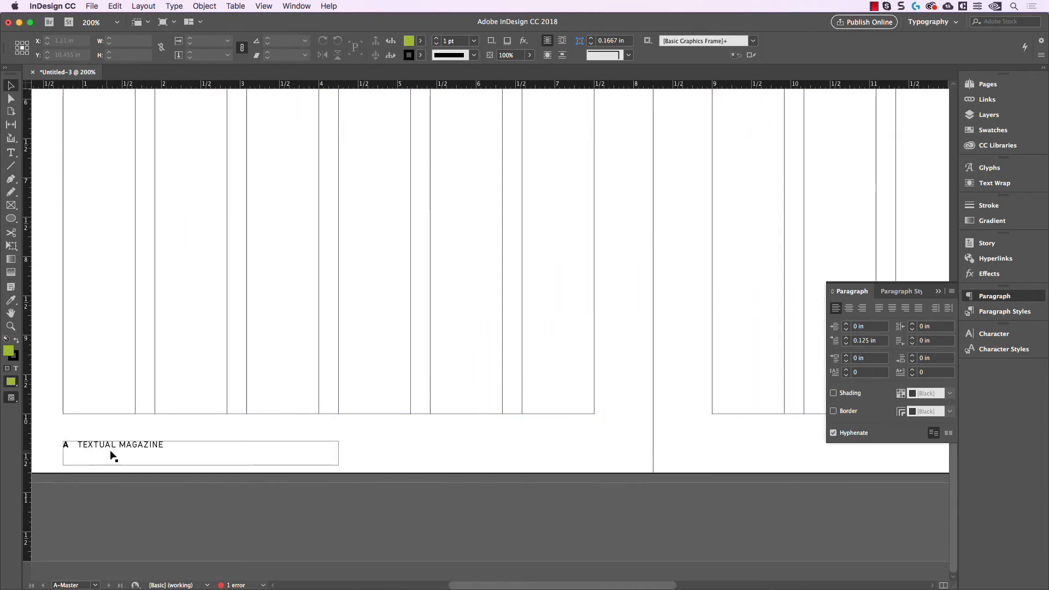
{"action": "mouse_move", "coordinate": [666, 380]}
{"action": "left_mouse_down"}
{"action": "mouse_move", "coordinate": [574, 360]}
{"action": "mouse_move", "coordinate": [394, 355]}
{"action": "left_mouse_up"}
{"action": "left_click_drag", "start_coordinate": [602, 358], "coordinate": [330, 350]}
{"action": "scroll", "coordinate": [683, 450], "scroll_direction": "up", "scroll_amount": 2}
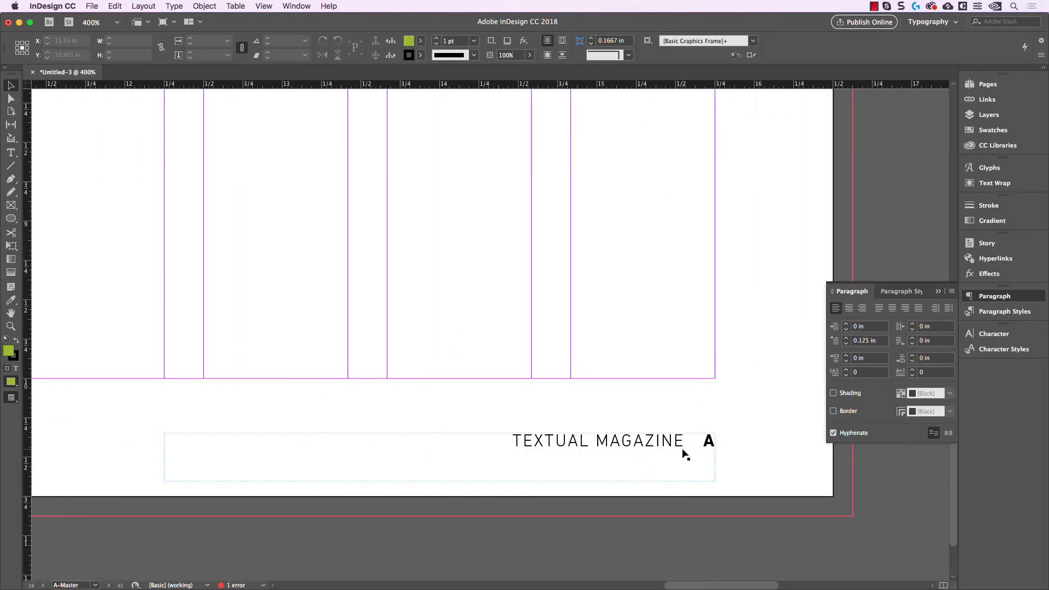
{"action": "scroll", "coordinate": [683, 454], "scroll_direction": "up", "scroll_amount": 2}
{"action": "double_click", "coordinate": [680, 437]}
{"action": "left_click_drag", "start_coordinate": [687, 438], "coordinate": [428, 433]}
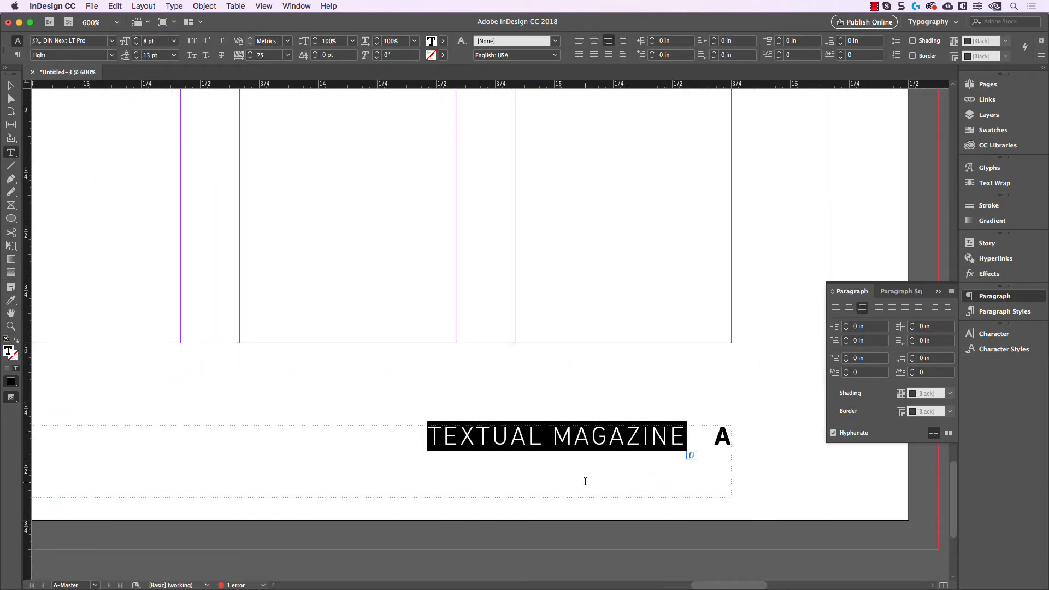
{"action": "type", "text": "FEBRUARY"}
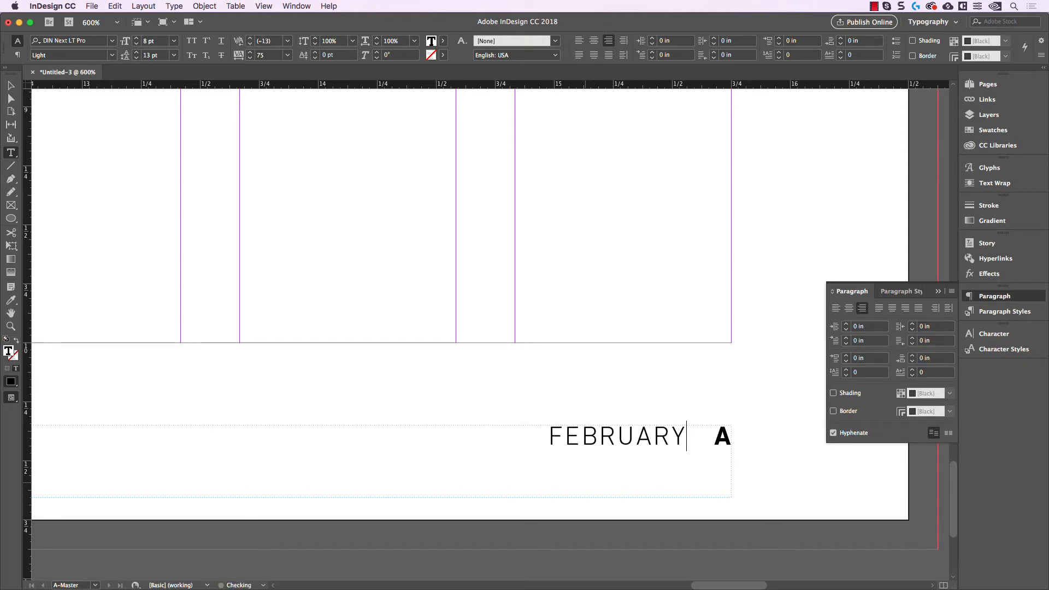
{"action": "type", "text": " 2019"}
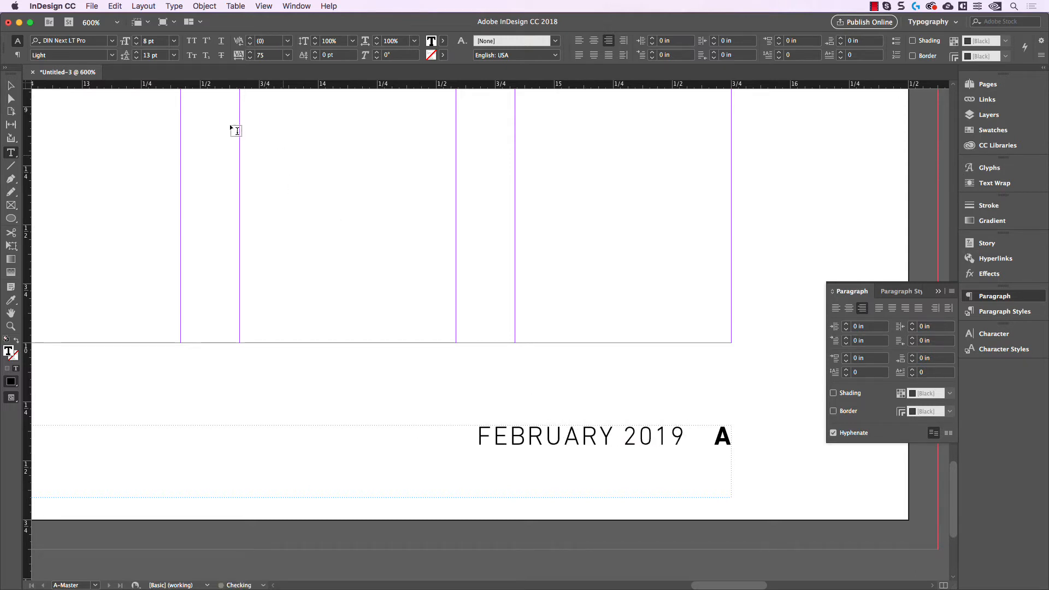
{"action": "left_click", "coordinate": [11, 86]}
{"action": "left_click", "coordinate": [369, 286]}
Step: Preview the whole master spread without guides to check both page footers
{"action": "scroll", "coordinate": [368, 290], "scroll_direction": "down", "scroll_amount": 2}
{"action": "key", "text": "super+minus"}
{"action": "left_click_drag", "start_coordinate": [481, 287], "coordinate": [643, 422]}
{"action": "left_click_drag", "start_coordinate": [354, 305], "coordinate": [580, 323]}
{"action": "key", "text": "super+minus"}
{"action": "key", "text": "super+minus"}
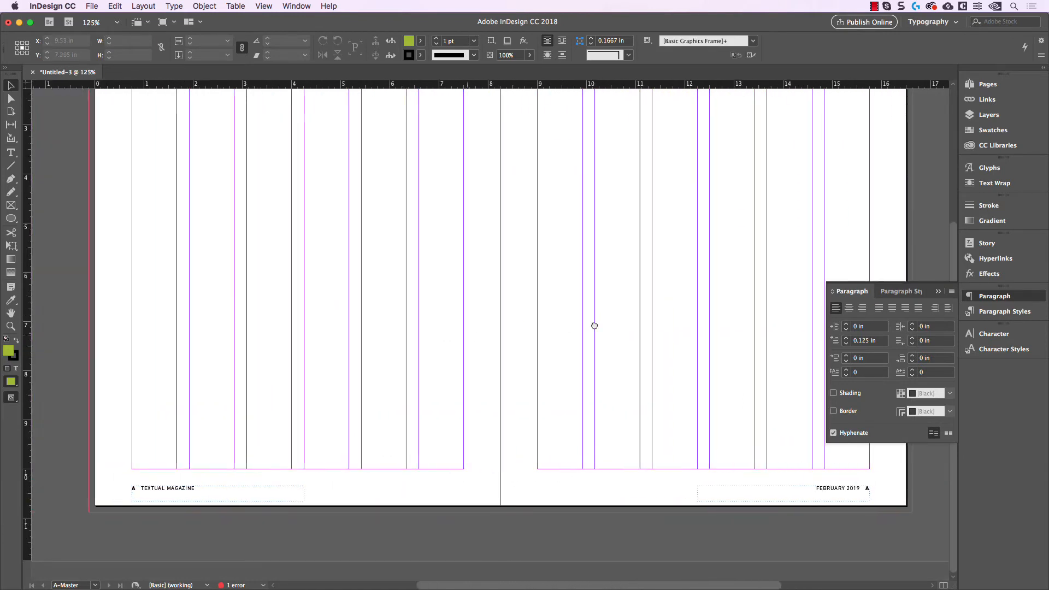
{"action": "key", "text": "w"}
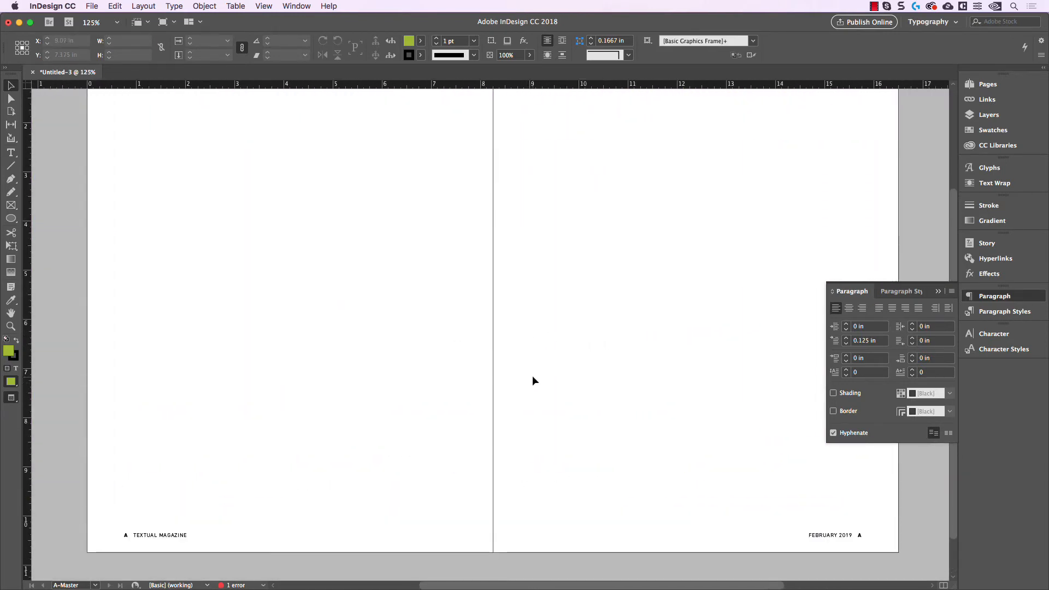
Step: Open the 058-059 spread and check the footer text and page number on both pages
{"action": "left_click", "coordinate": [987, 84]}
{"action": "double_click", "coordinate": [896, 221]}
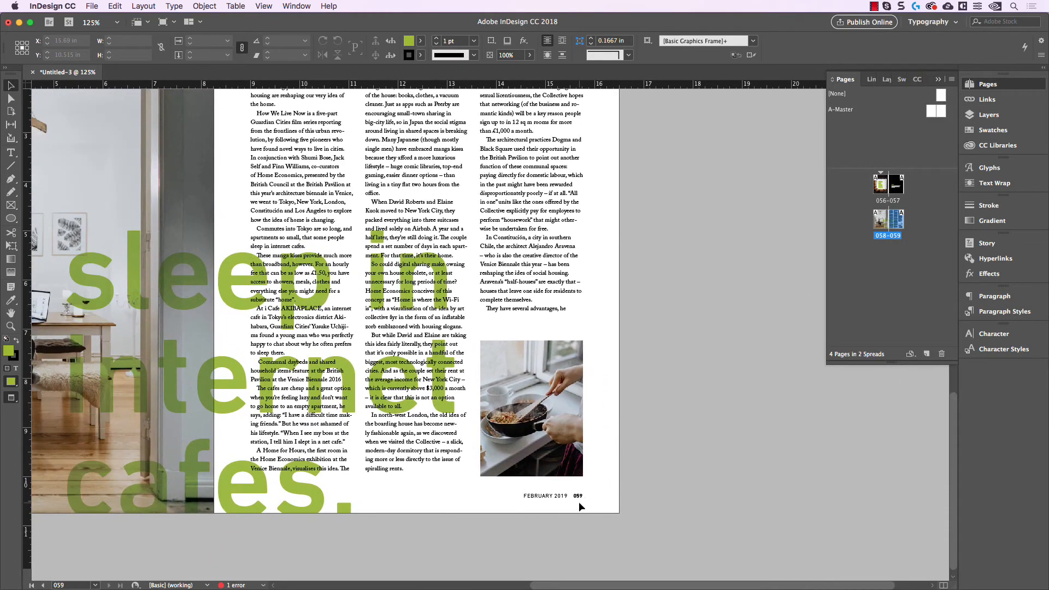
{"action": "scroll", "coordinate": [579, 502], "scroll_direction": "up", "scroll_amount": 2}
{"action": "scroll", "coordinate": [584, 498], "scroll_direction": "down", "scroll_amount": 2}
{"action": "scroll", "coordinate": [585, 496], "scroll_direction": "left", "scroll_amount": 8}
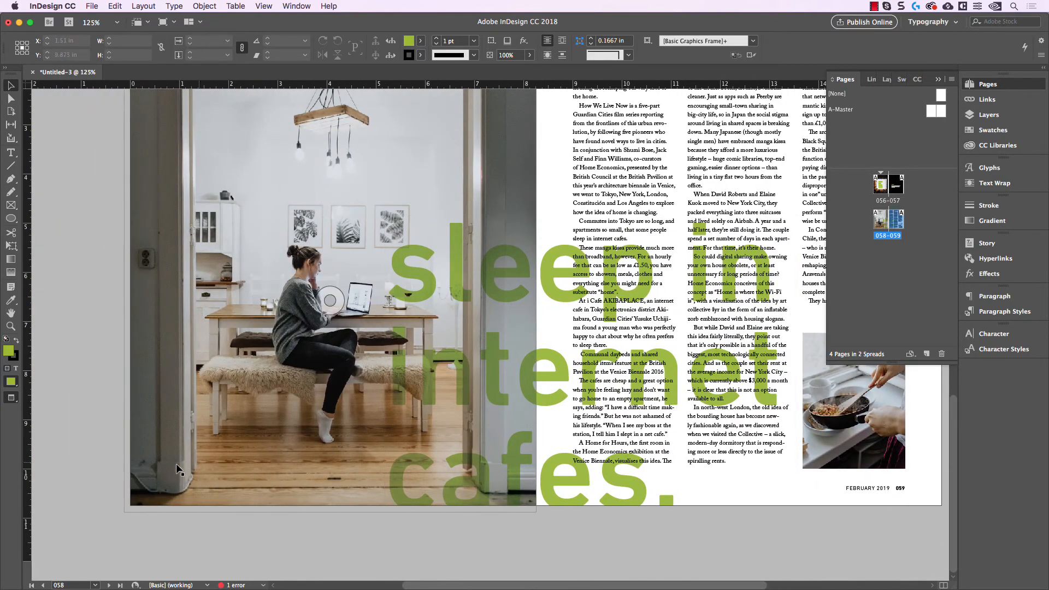
{"action": "scroll", "coordinate": [145, 500], "scroll_direction": "up", "scroll_amount": 1}
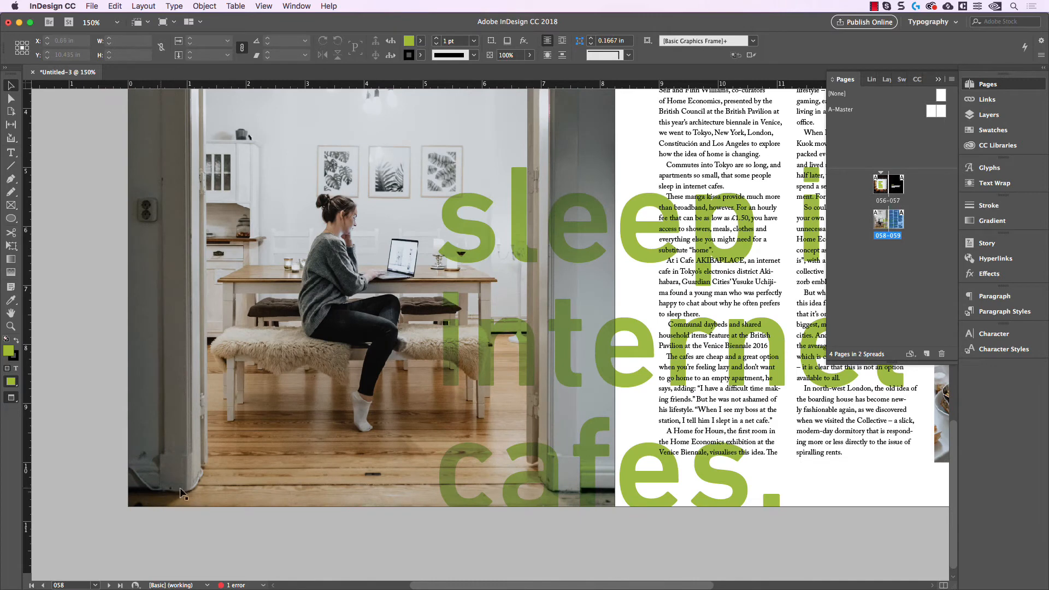
Step: Move the full-page photo on page 058 upward to uncover the footer beneath it, undo the move and deselect the photo
{"action": "left_click", "coordinate": [173, 474]}
{"action": "left_click_drag", "start_coordinate": [173, 474], "coordinate": [166, 398]}
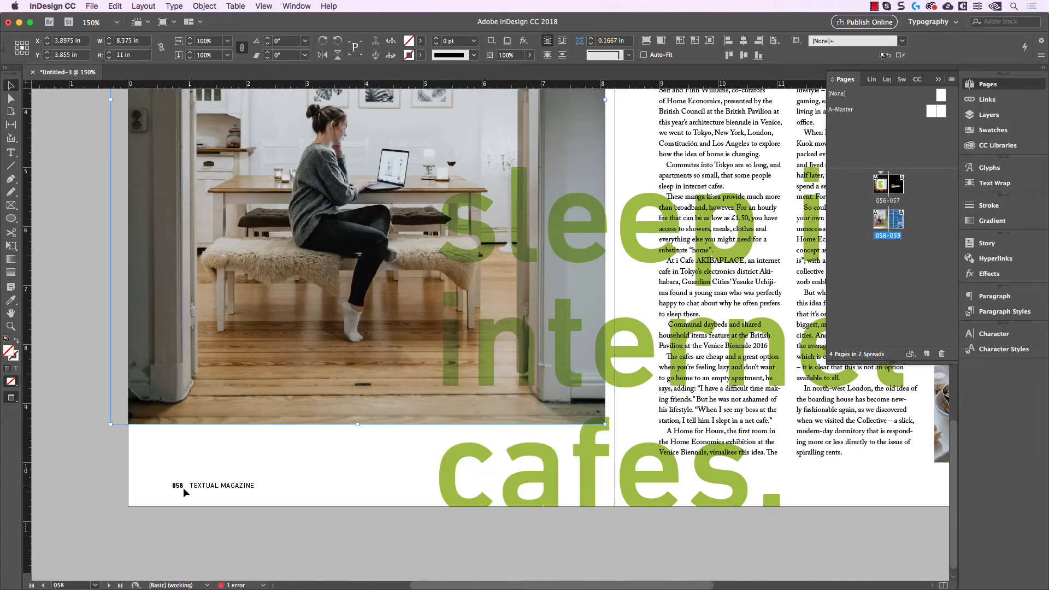
{"action": "key", "text": "super+z"}
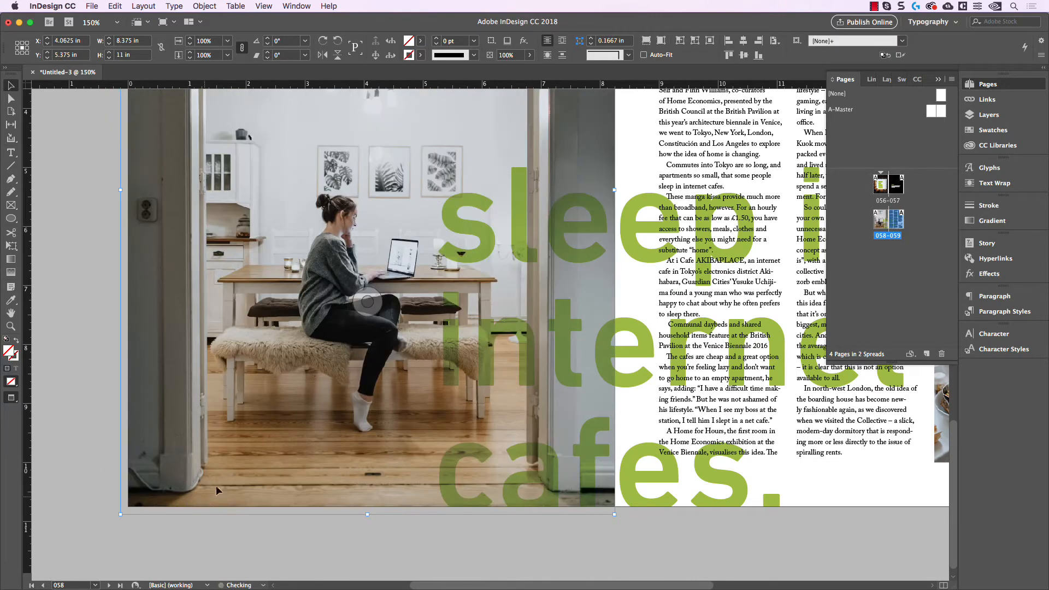
{"action": "left_click_drag", "start_coordinate": [289, 391], "coordinate": [287, 403]}
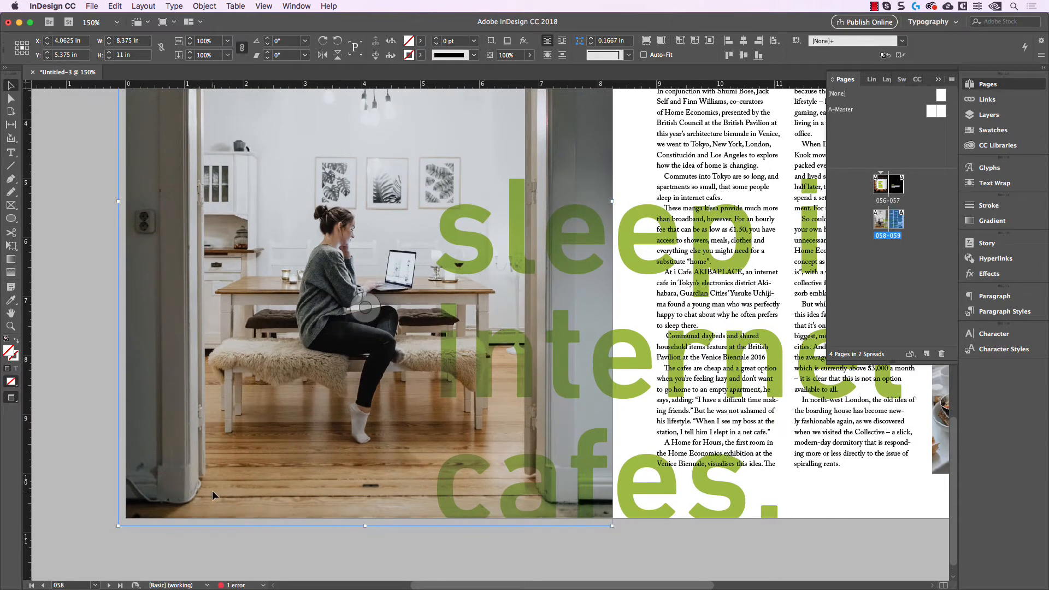
{"action": "left_click", "coordinate": [78, 452]}
Step: Examine the 058-059 and 056-057 spreads to see how the master footers sit with the photos and text
{"action": "scroll", "coordinate": [78, 451], "scroll_direction": "right", "scroll_amount": 3}
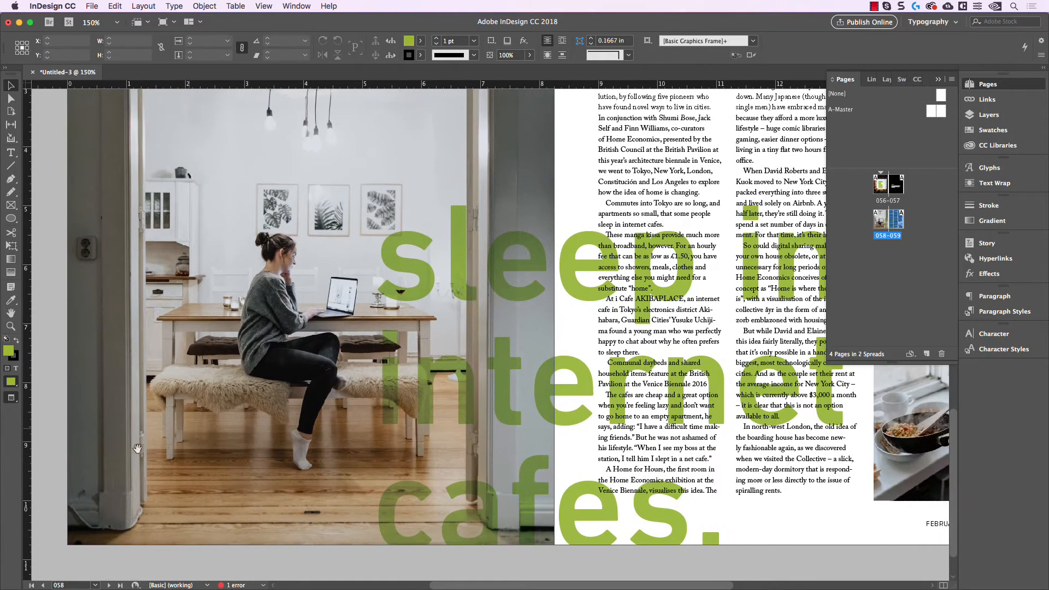
{"action": "scroll", "coordinate": [228, 450], "scroll_direction": "down", "scroll_amount": 1}
{"action": "scroll", "coordinate": [235, 453], "scroll_direction": "up", "scroll_amount": 1}
{"action": "scroll", "coordinate": [242, 456], "scroll_direction": "down", "scroll_amount": 1}
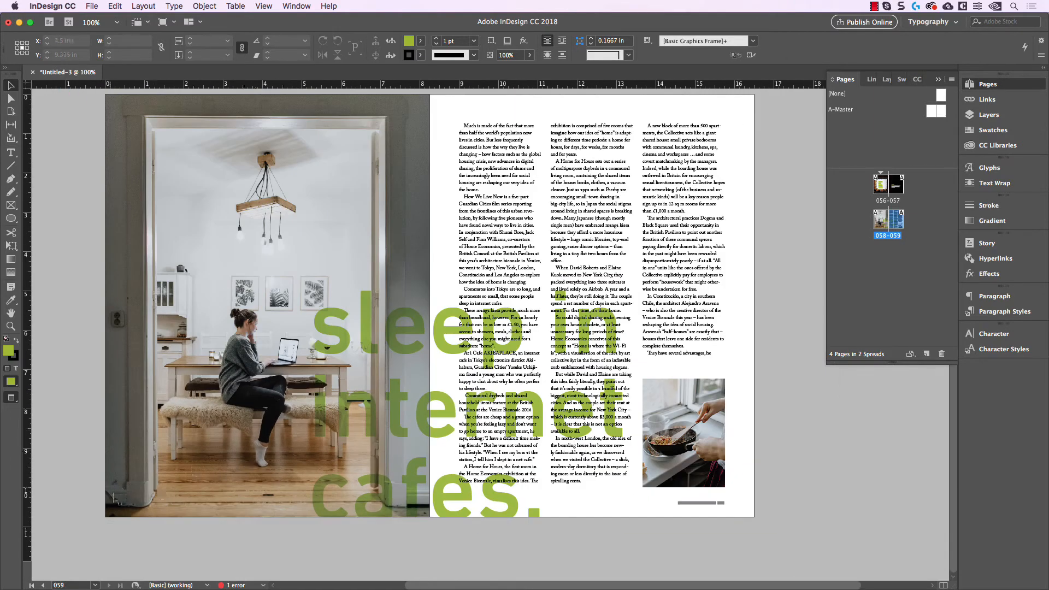
{"action": "scroll", "coordinate": [328, 296], "scroll_direction": "up", "scroll_amount": 10}
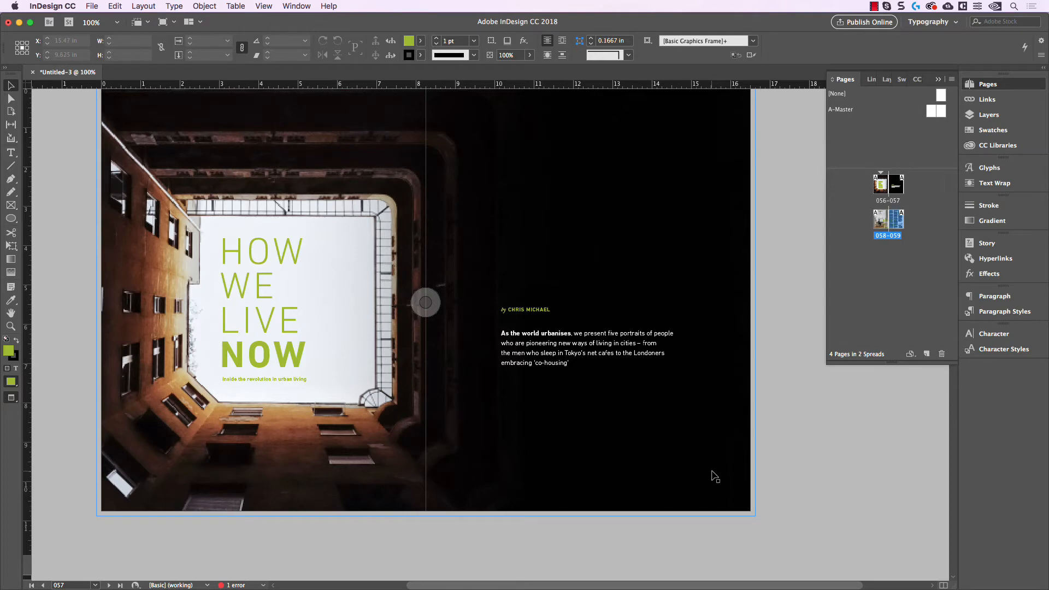
{"action": "scroll", "coordinate": [714, 476], "scroll_direction": "up", "scroll_amount": 1}
{"action": "left_click_drag", "start_coordinate": [634, 484], "coordinate": [827, 468]}
{"action": "left_click_drag", "start_coordinate": [387, 479], "coordinate": [56, 473]}
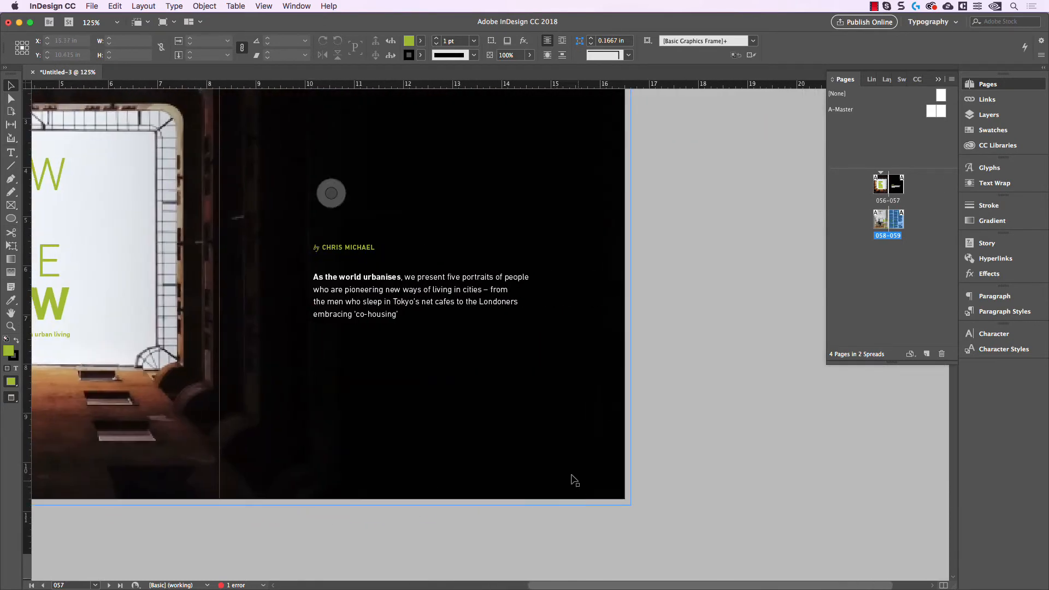
{"action": "scroll", "coordinate": [572, 487], "scroll_direction": "down", "scroll_amount": 1}
{"action": "left_click_drag", "start_coordinate": [590, 507], "coordinate": [676, 487]}
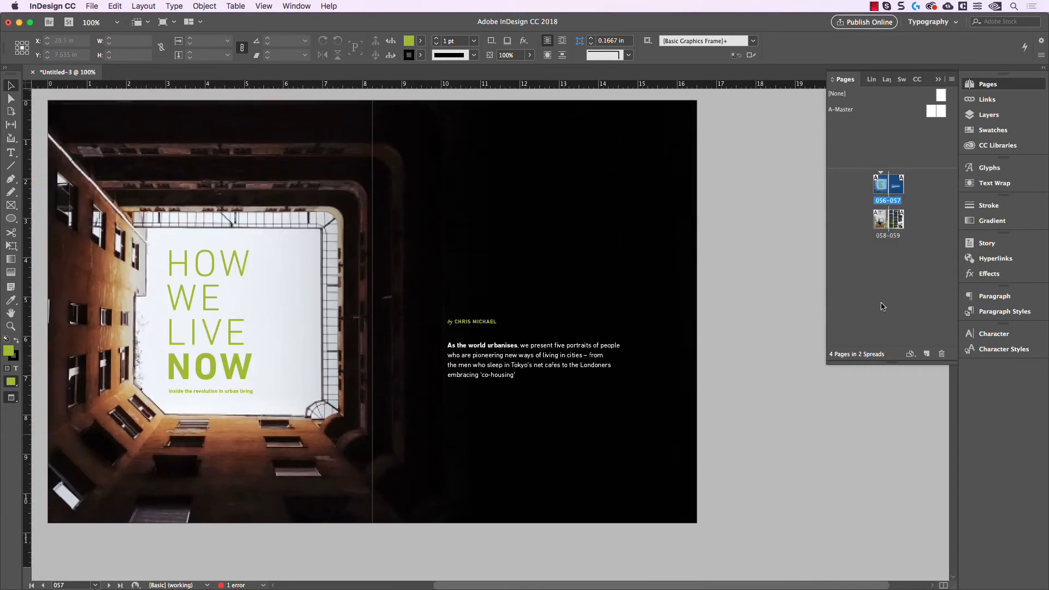
Step: Narrow the background photo's frame on the 056-057 spread from its outer edge to uncover the footer on page 057
{"action": "left_click", "coordinate": [678, 362]}
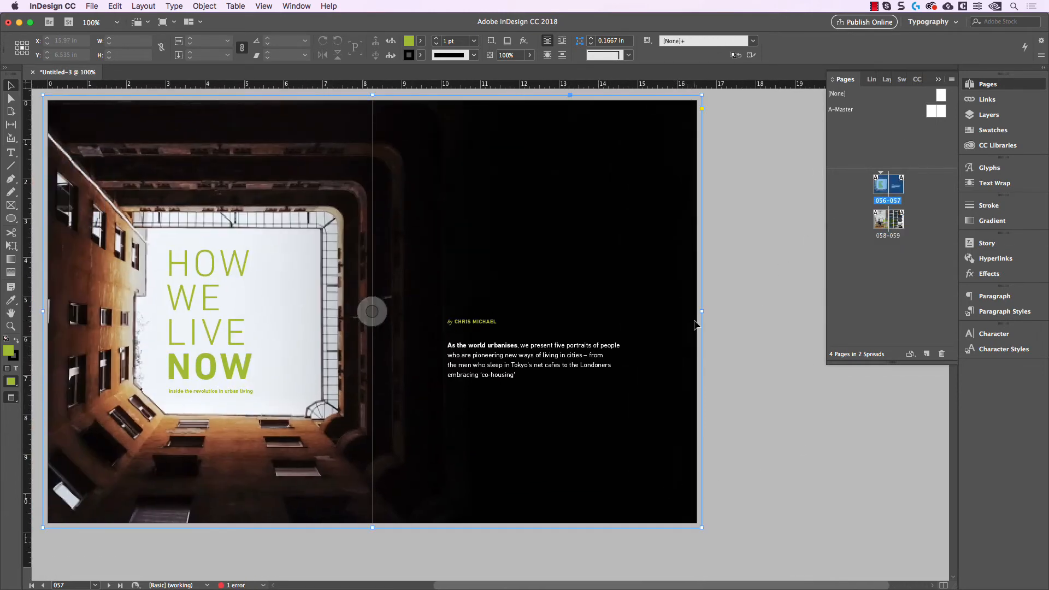
{"action": "left_click_drag", "start_coordinate": [703, 307], "coordinate": [557, 321]}
{"action": "left_click", "coordinate": [667, 524]}
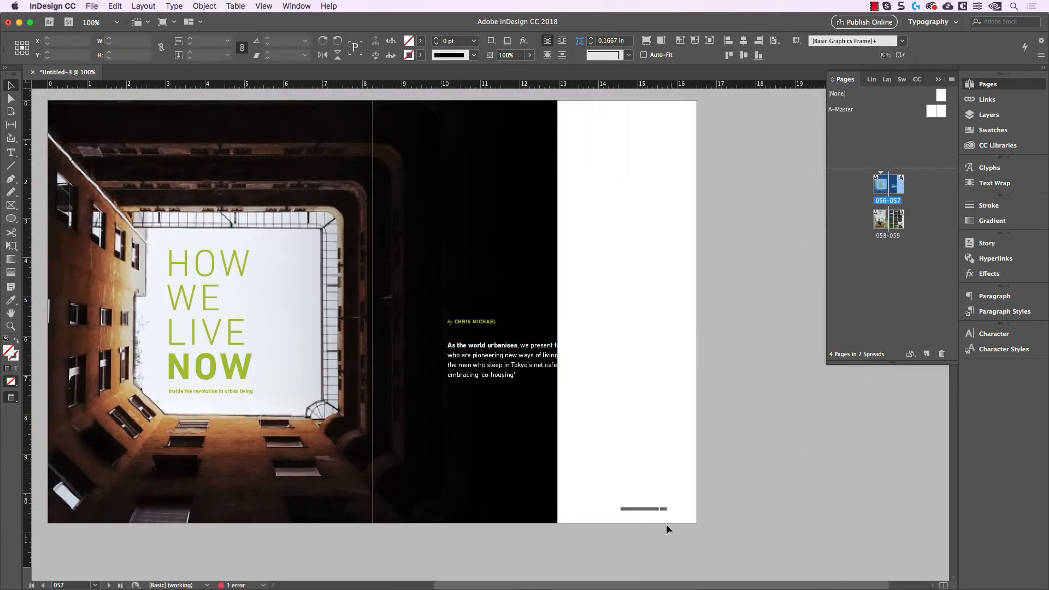
{"action": "scroll", "coordinate": [667, 523], "scroll_direction": "up", "scroll_amount": 2}
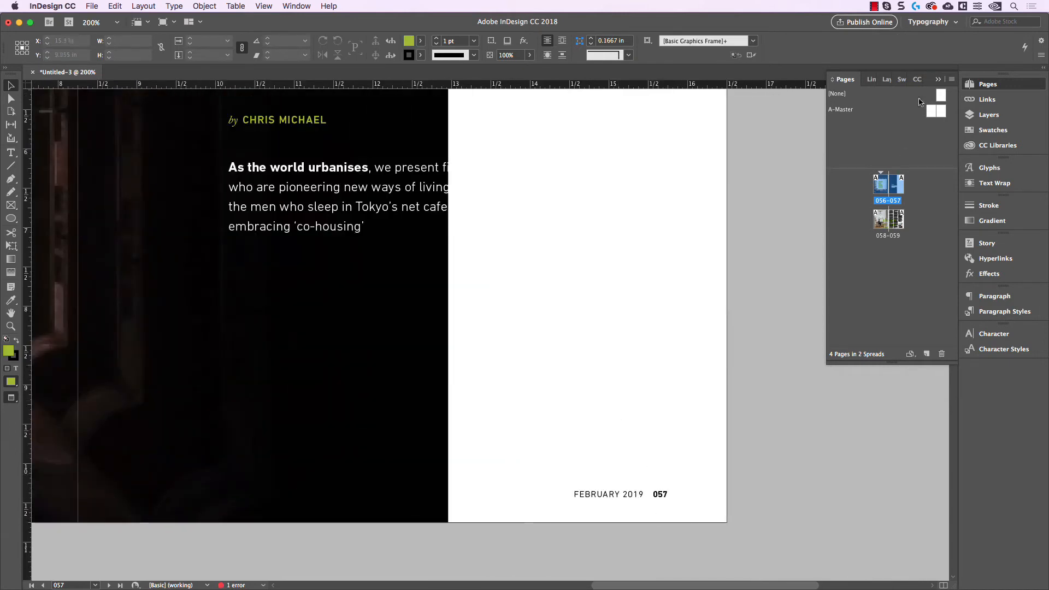
Step: Apply the [None] master to page 057, and undo both that and the background photo frame's resize
{"action": "left_click_drag", "start_coordinate": [941, 96], "coordinate": [896, 185]}
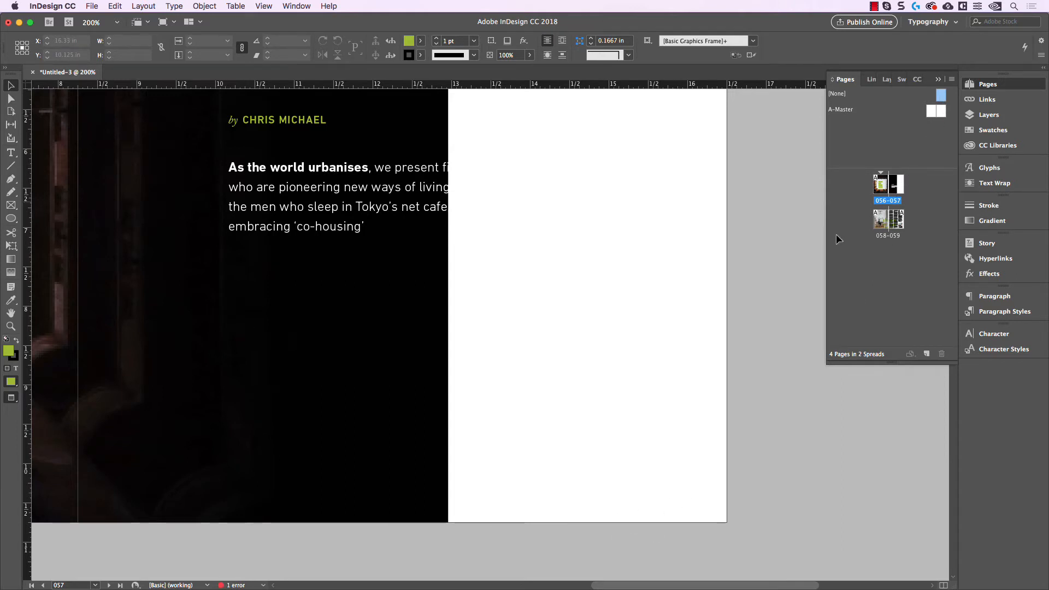
{"action": "key", "text": "super+z"}
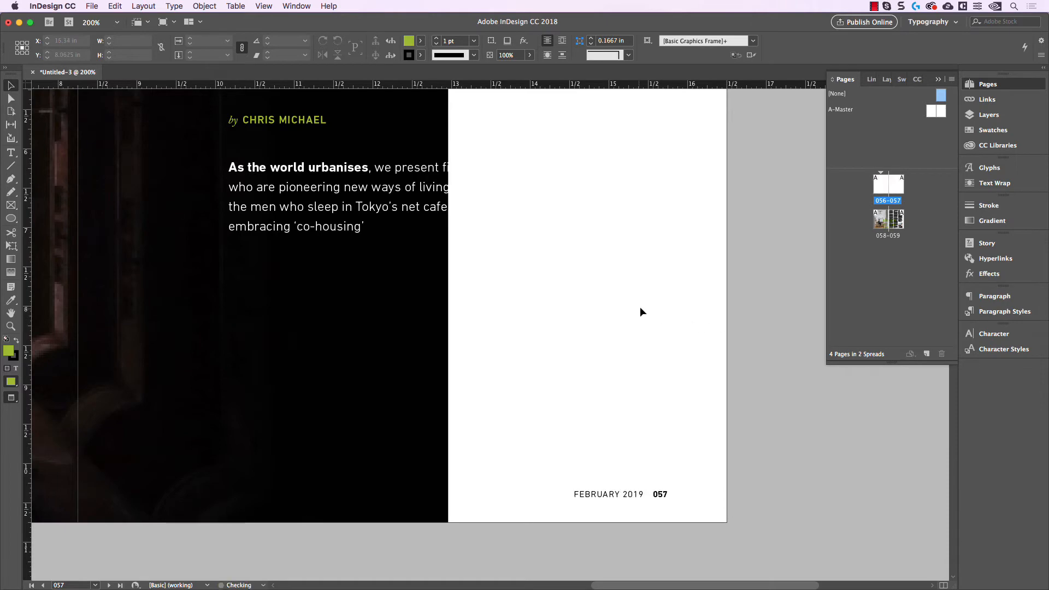
{"action": "key", "text": "super+z"}
{"action": "scroll", "coordinate": [670, 345], "scroll_direction": "down", "scroll_amount": 1}
{"action": "scroll", "coordinate": [672, 350], "scroll_direction": "down", "scroll_amount": 3}
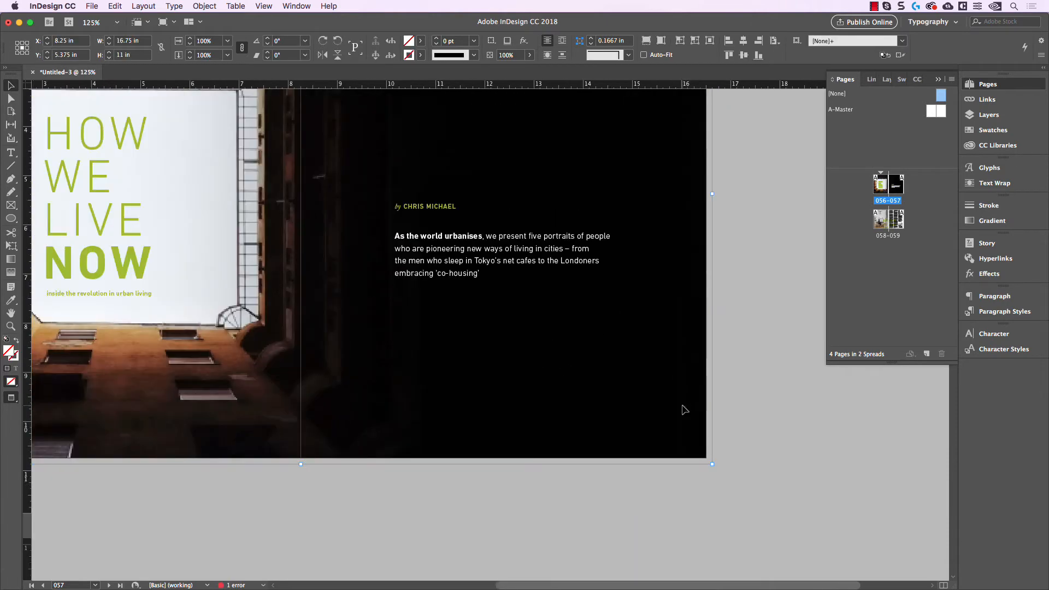
Step: Create a paragraph style named "Drop Cap" from the opening paragraph on page 059, with layout guides hidden
{"action": "scroll", "coordinate": [610, 418], "scroll_direction": "down", "scroll_amount": 8}
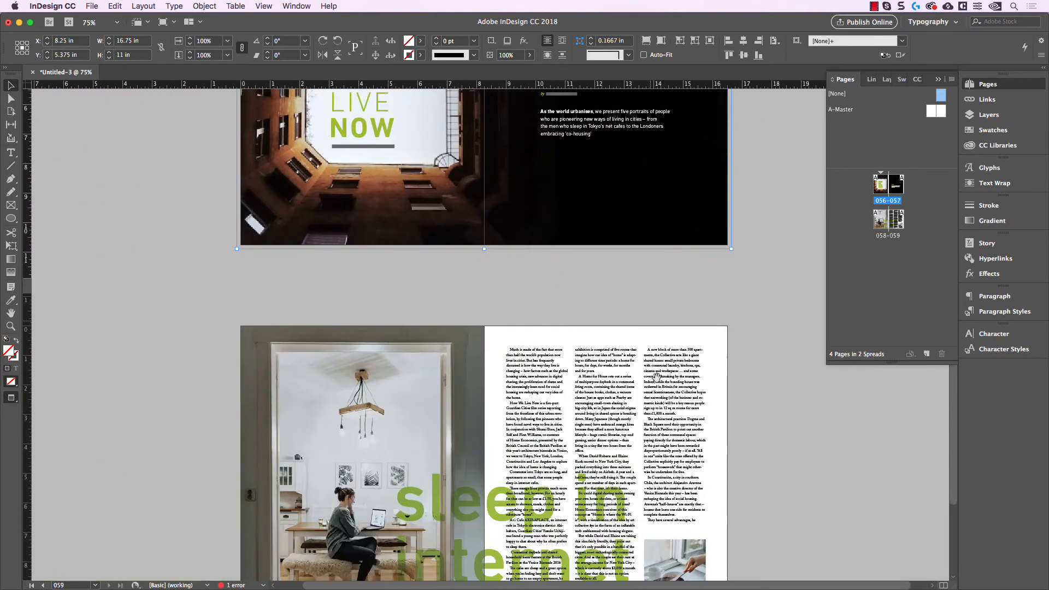
{"action": "scroll", "coordinate": [719, 419], "scroll_direction": "up", "scroll_amount": 1}
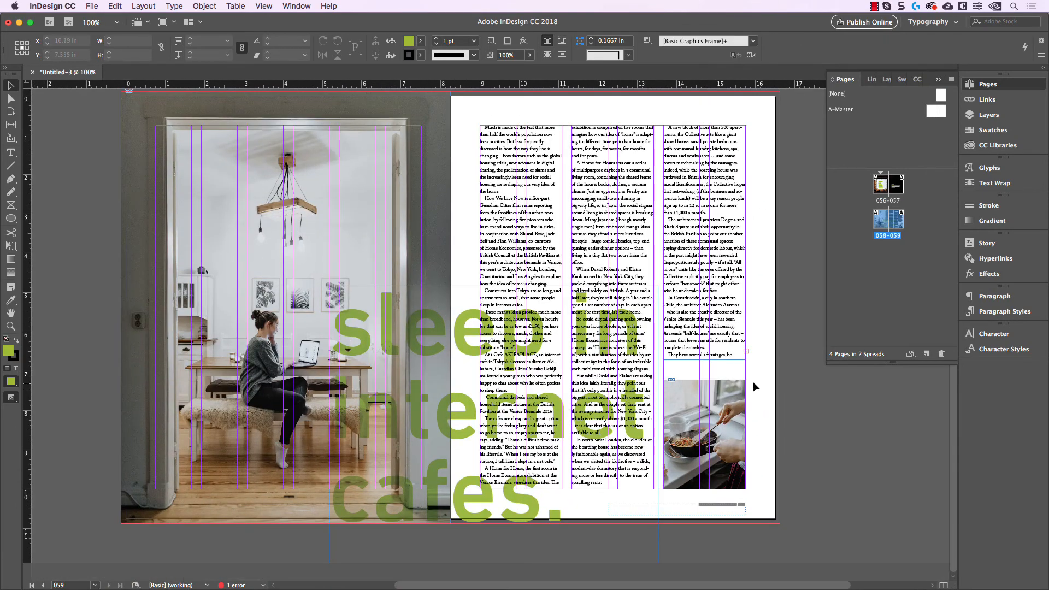
{"action": "scroll", "coordinate": [754, 381], "scroll_direction": "up", "scroll_amount": 3}
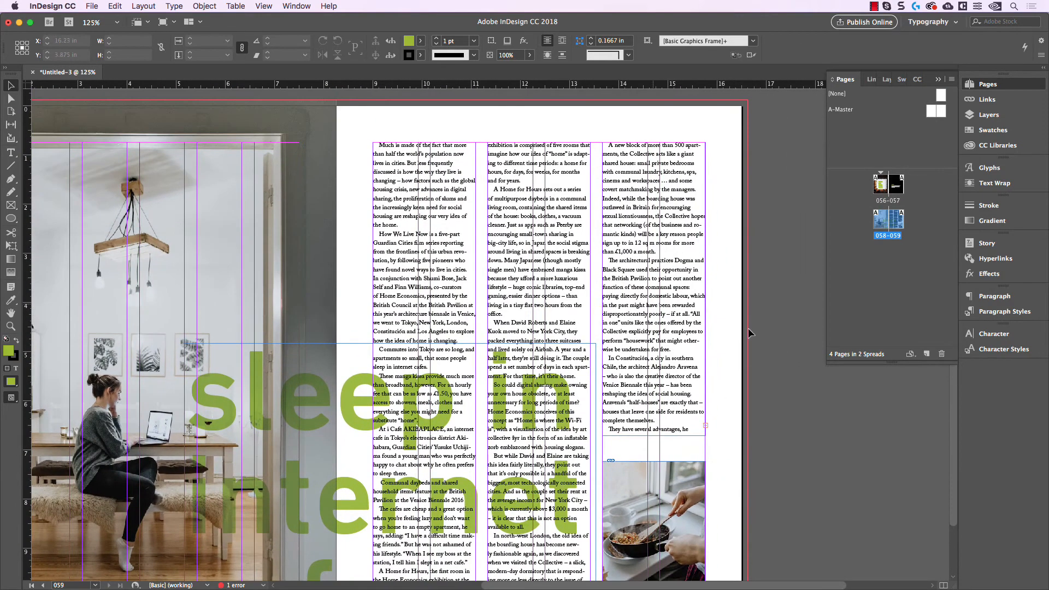
{"action": "key", "text": "w"}
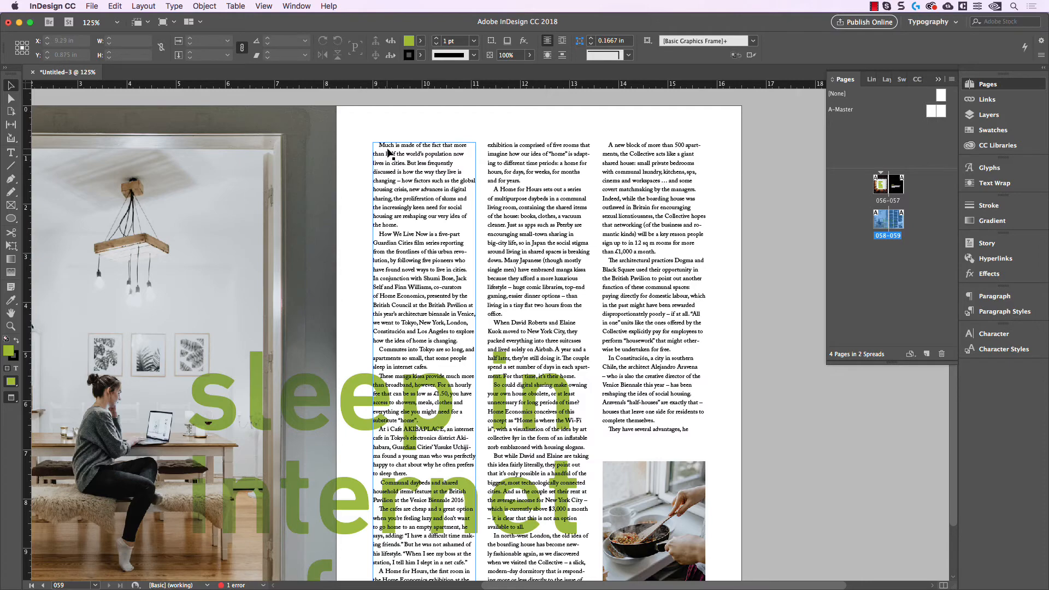
{"action": "scroll", "coordinate": [400, 152], "scroll_direction": "up", "scroll_amount": 2}
{"action": "scroll", "coordinate": [421, 164], "scroll_direction": "right", "scroll_amount": 2}
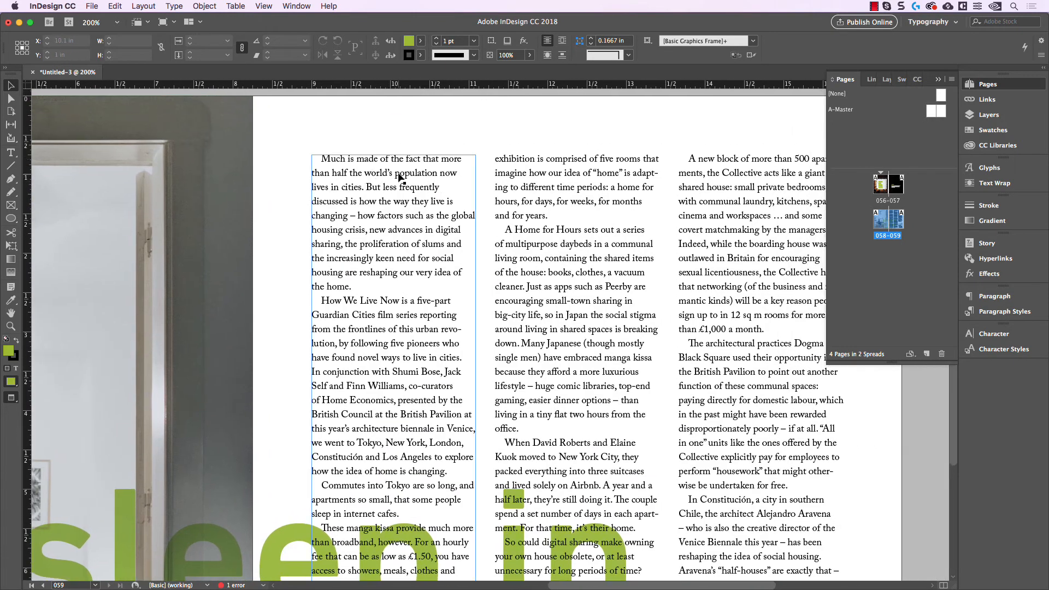
{"action": "double_click", "coordinate": [355, 171]}
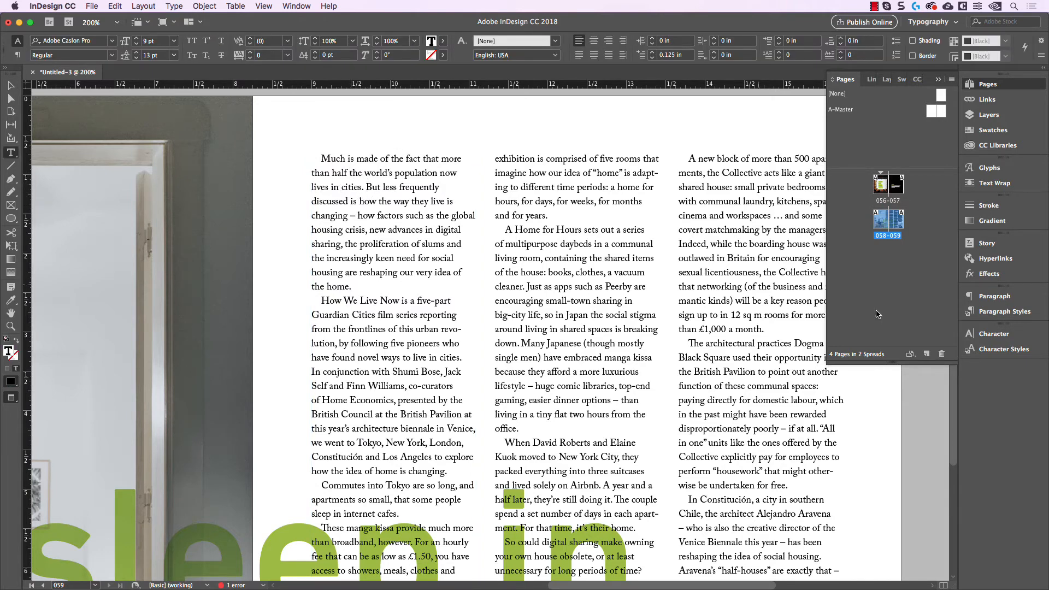
{"action": "left_click", "coordinate": [1016, 313]}
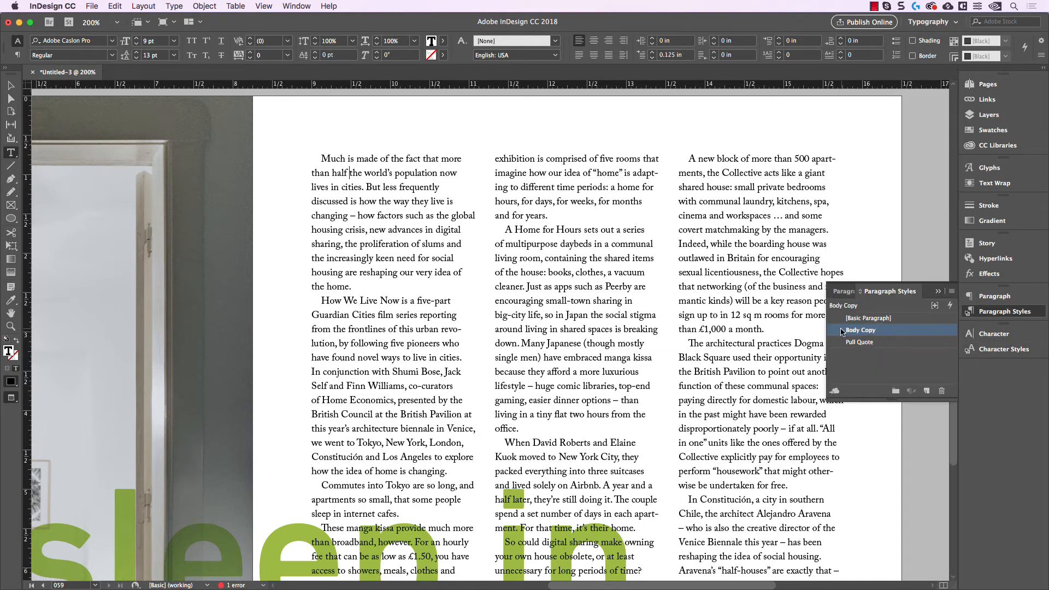
{"action": "left_click", "coordinate": [927, 391]}
{"action": "double_click", "coordinate": [899, 343]}
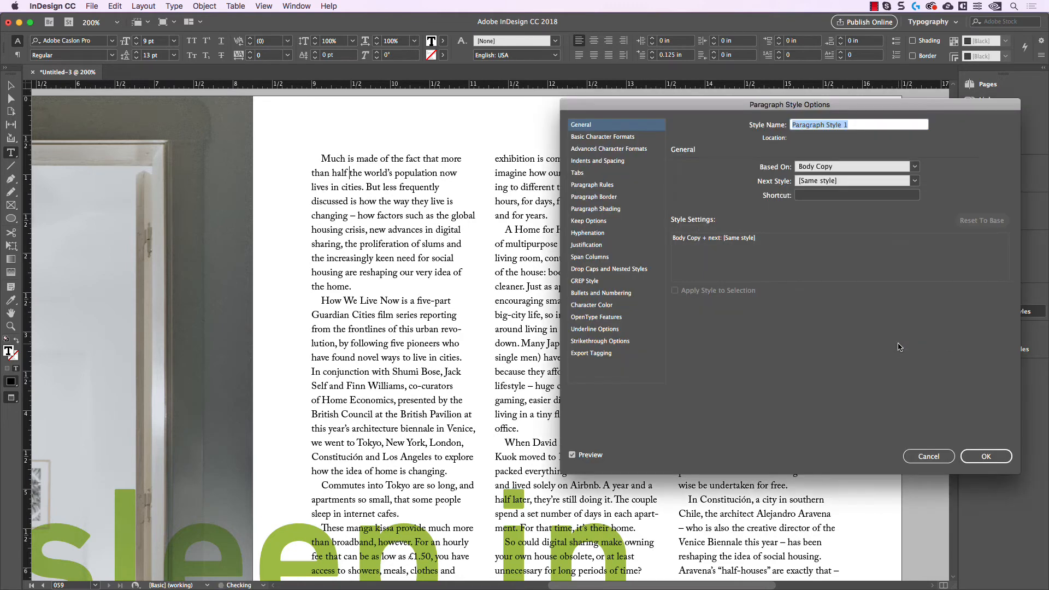
{"action": "type", "text": "Drop Cap"}
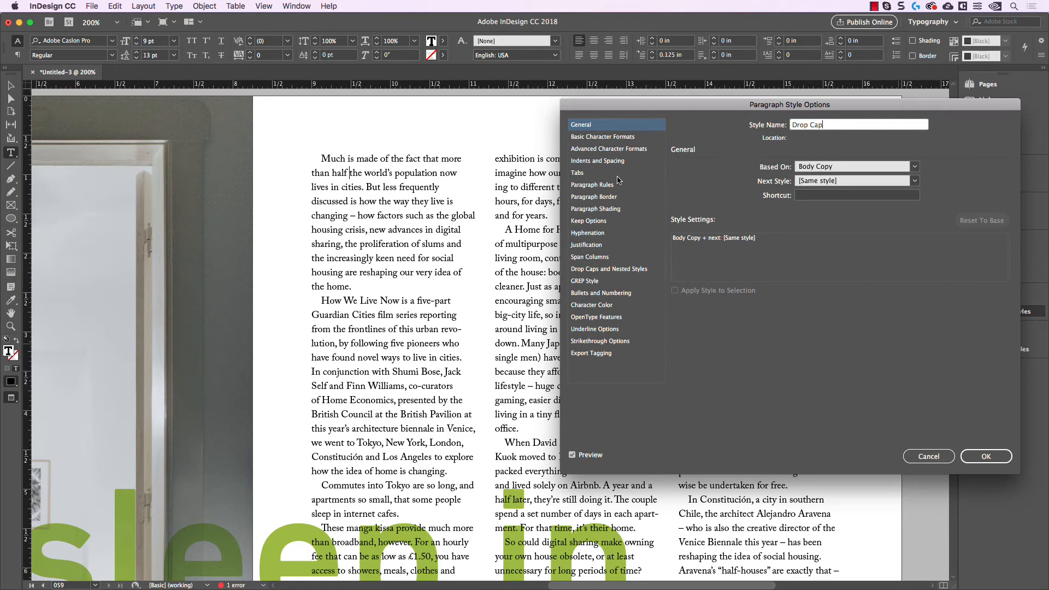
Step: Set the Drop Cap style's first line indent to 0 in and its drop cap height to 4 lines
{"action": "left_click", "coordinate": [600, 162]}
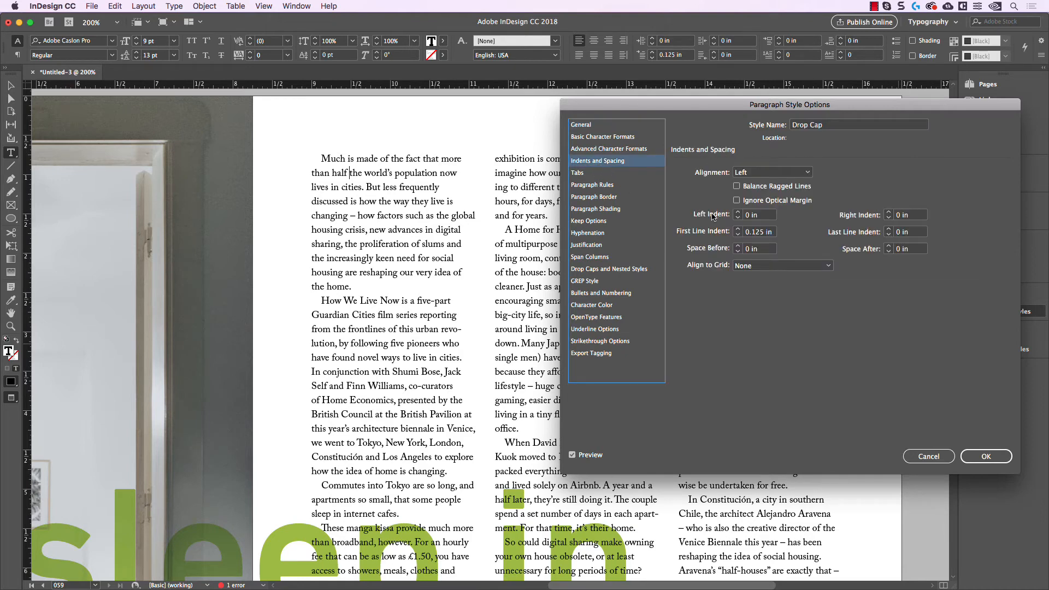
{"action": "left_click", "coordinate": [738, 235]}
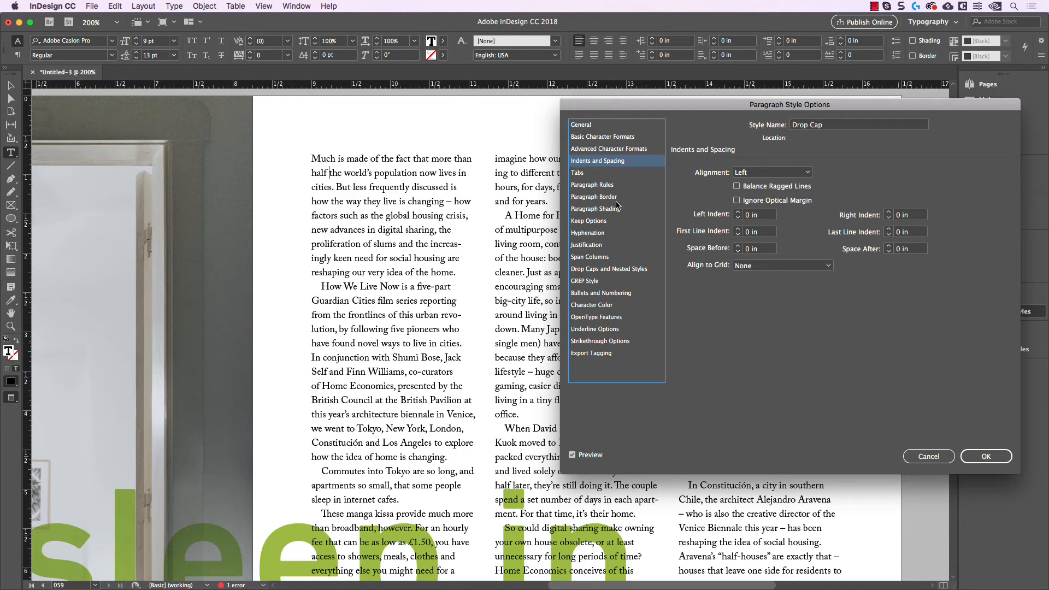
{"action": "left_click", "coordinate": [608, 269]}
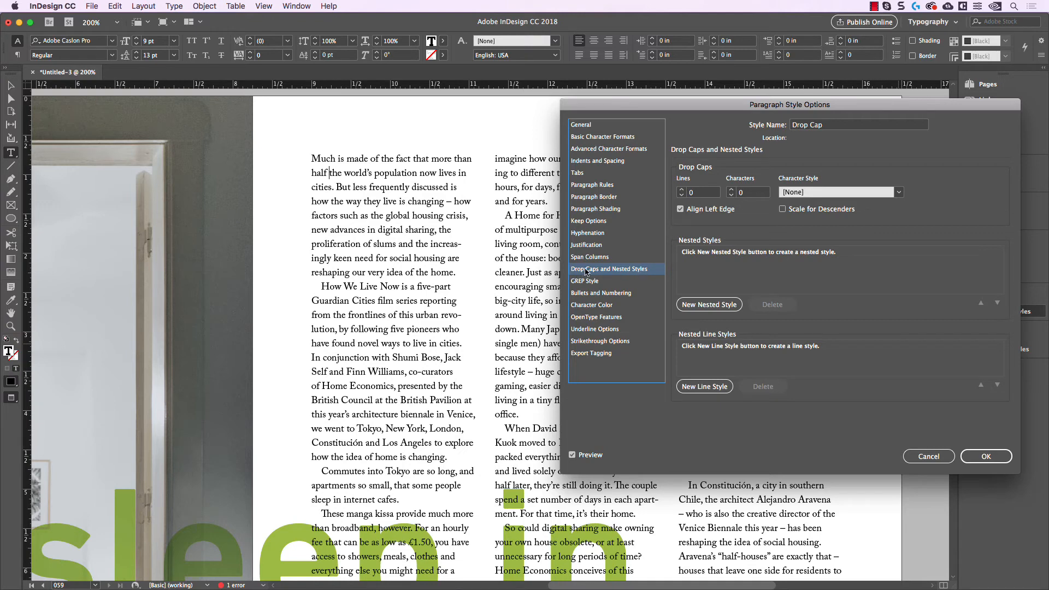
{"action": "left_click", "coordinate": [682, 191]}
{"action": "left_click", "coordinate": [682, 191]}
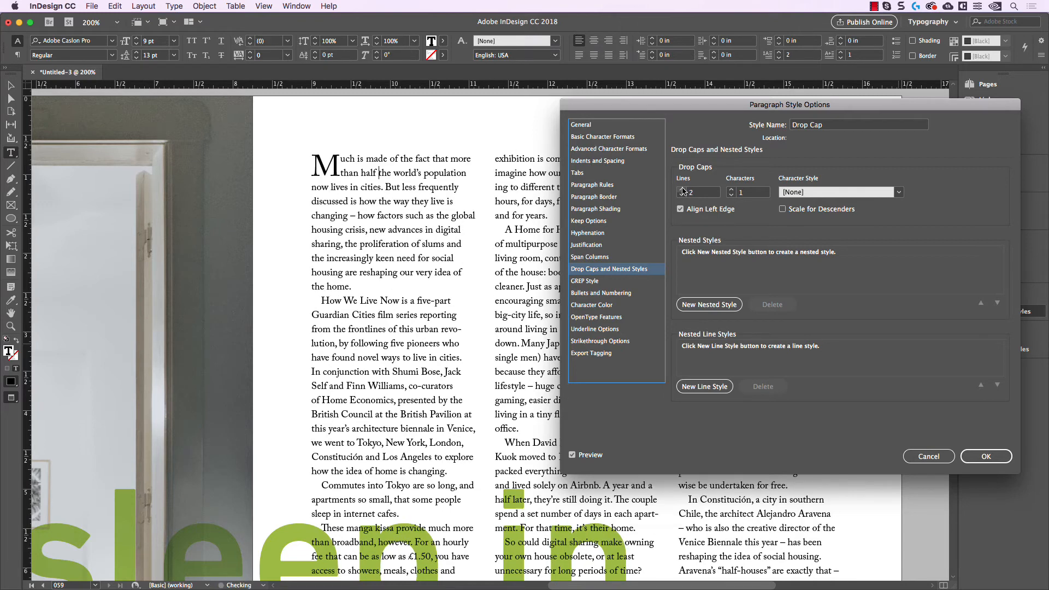
{"action": "left_click", "coordinate": [682, 191]}
{"action": "left_click", "coordinate": [683, 191]}
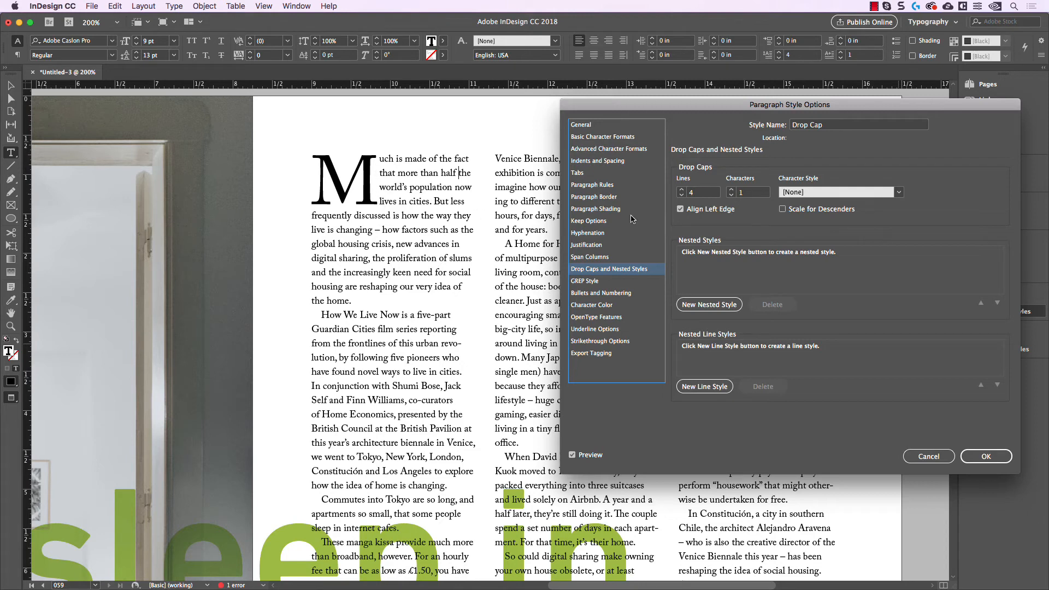
Step: Try drop cap heights of 2 and 7 lines in the style, and set the height back to 4 lines
{"action": "left_click", "coordinate": [682, 195]}
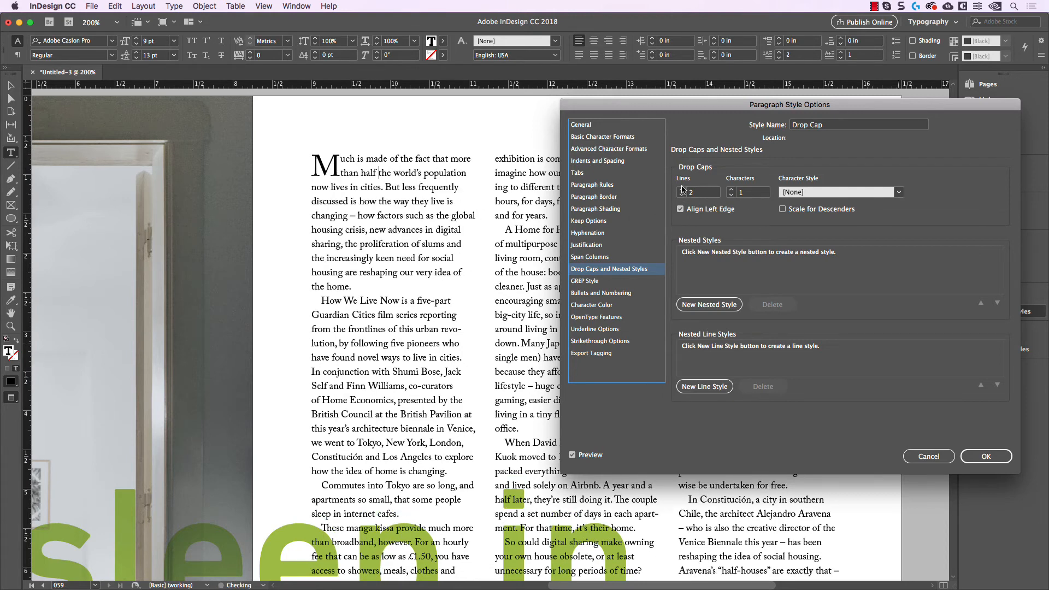
{"action": "left_click", "coordinate": [681, 189]}
{"action": "left_click", "coordinate": [681, 189]}
{"action": "left_click", "coordinate": [682, 189]}
{"action": "left_click", "coordinate": [682, 189]}
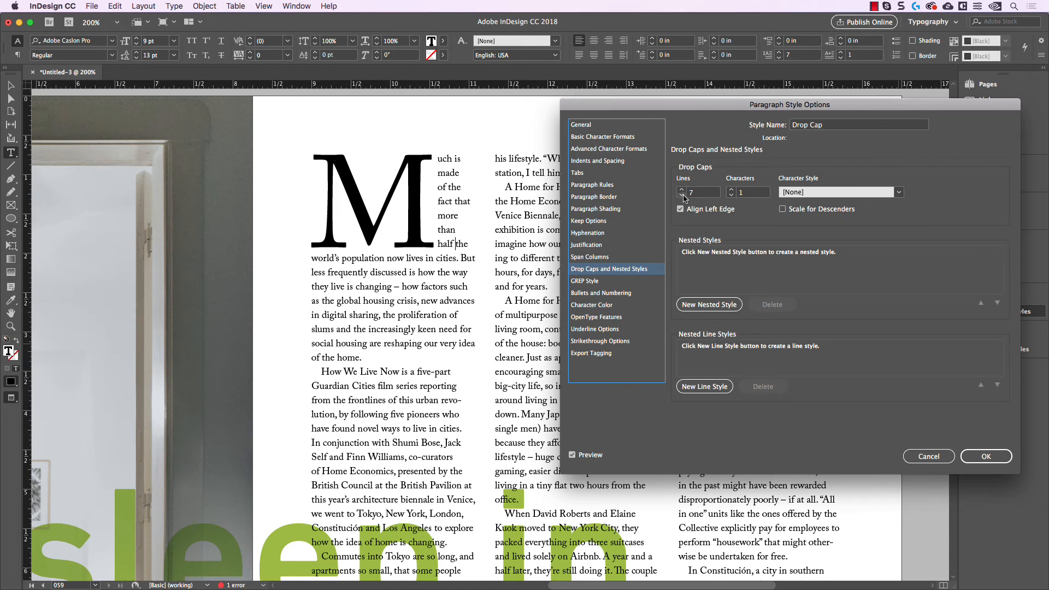
{"action": "left_click", "coordinate": [682, 196]}
{"action": "left_click", "coordinate": [681, 196]}
{"action": "left_click", "coordinate": [682, 196]}
{"action": "left_click", "coordinate": [682, 196]}
{"action": "left_click", "coordinate": [681, 196]}
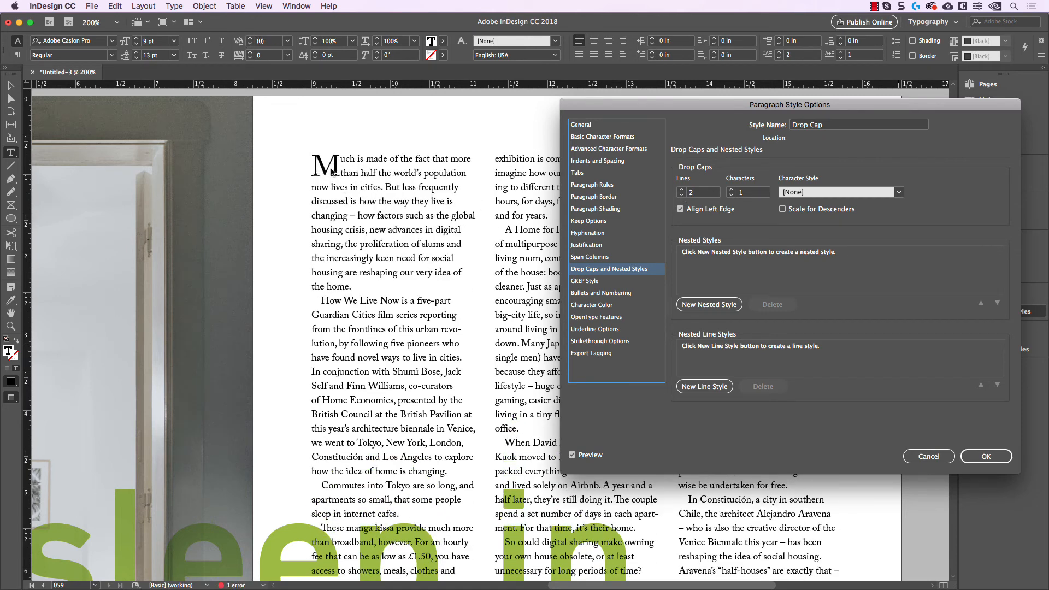
{"action": "left_click", "coordinate": [682, 190]}
{"action": "left_click", "coordinate": [682, 190]}
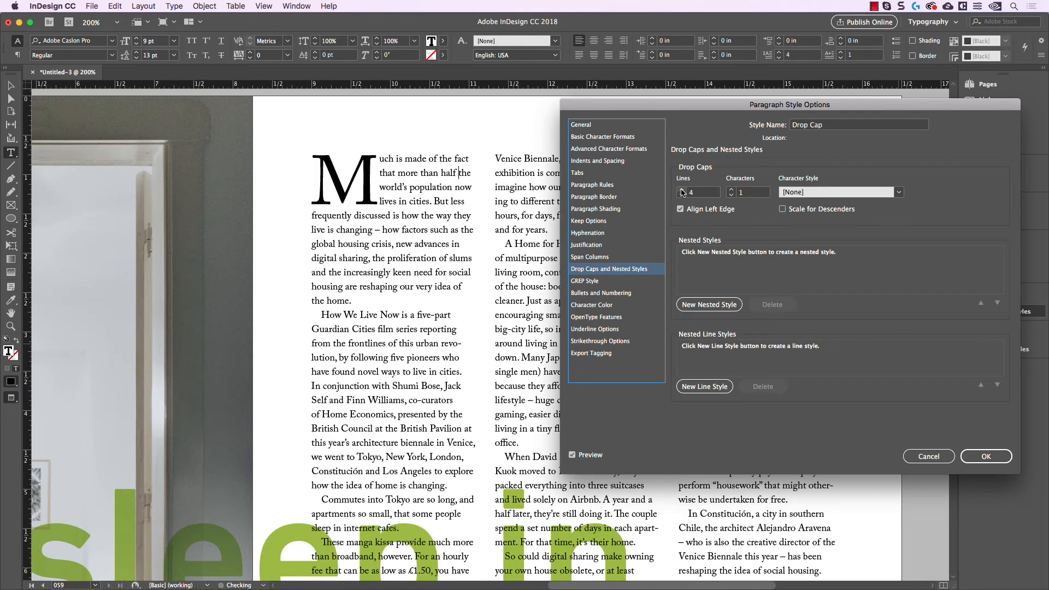
Step: Try a drop cap height of 5 lines in the style, return it to 4 lines, and accept the style options
{"action": "left_click", "coordinate": [682, 189]}
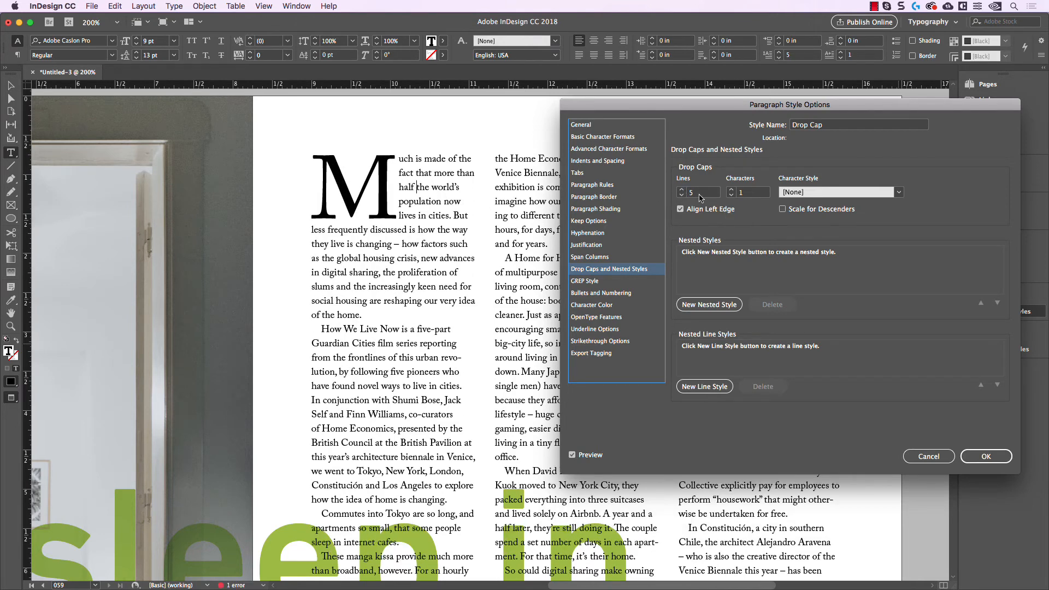
{"action": "left_click", "coordinate": [682, 195]}
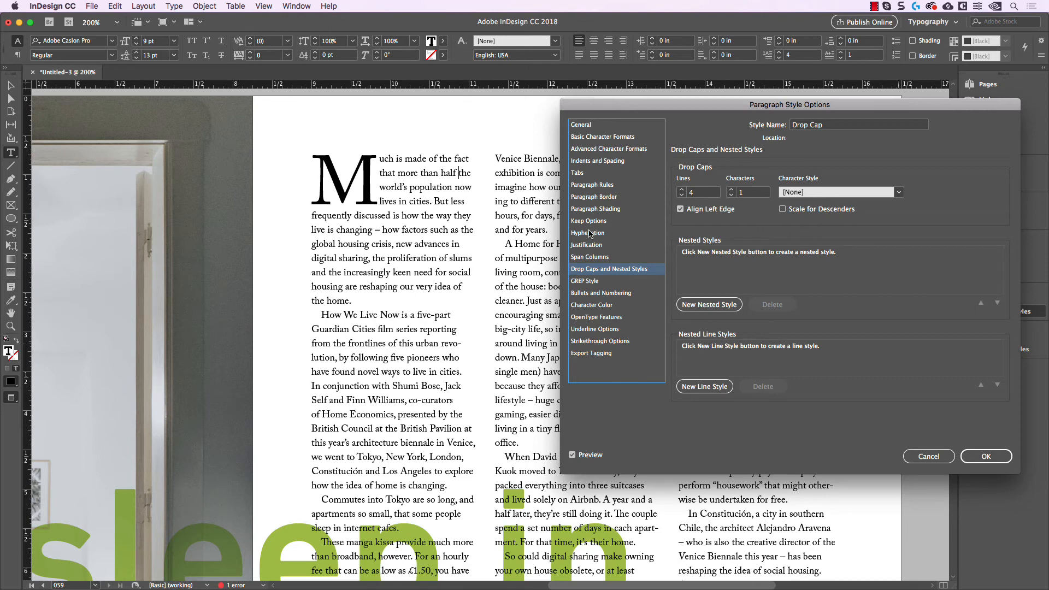
{"action": "left_click", "coordinate": [997, 456]}
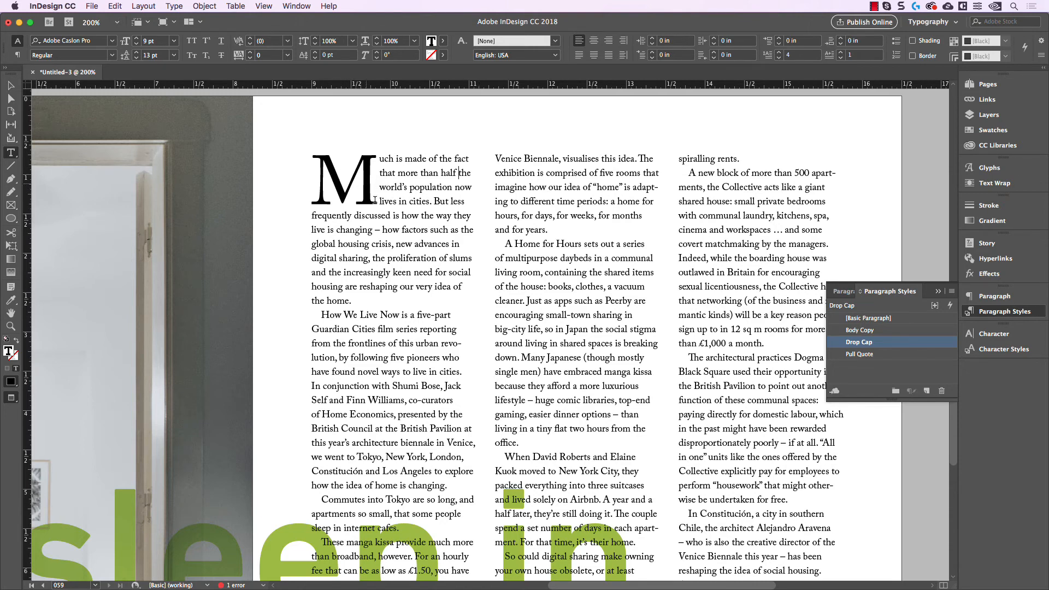
Step: Set the opening drop cap letter M on page 059 in DIN Next LT Pro Bold Condensed
{"action": "scroll", "coordinate": [272, 402], "scroll_direction": "down", "scroll_amount": 4}
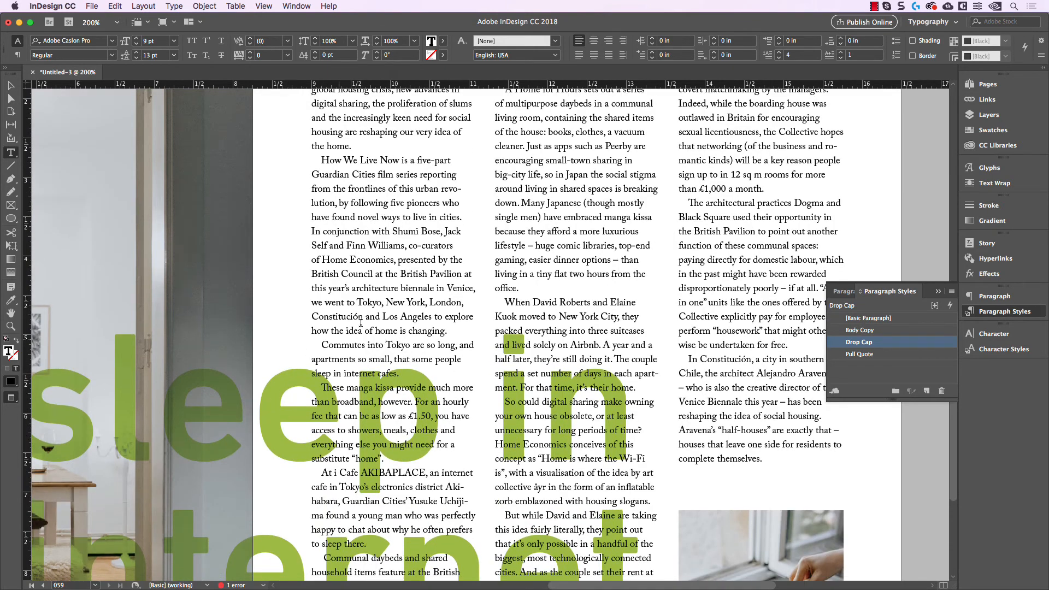
{"action": "scroll", "coordinate": [360, 323], "scroll_direction": "up", "scroll_amount": 5}
{"action": "left_click_drag", "start_coordinate": [312, 196], "coordinate": [349, 193]}
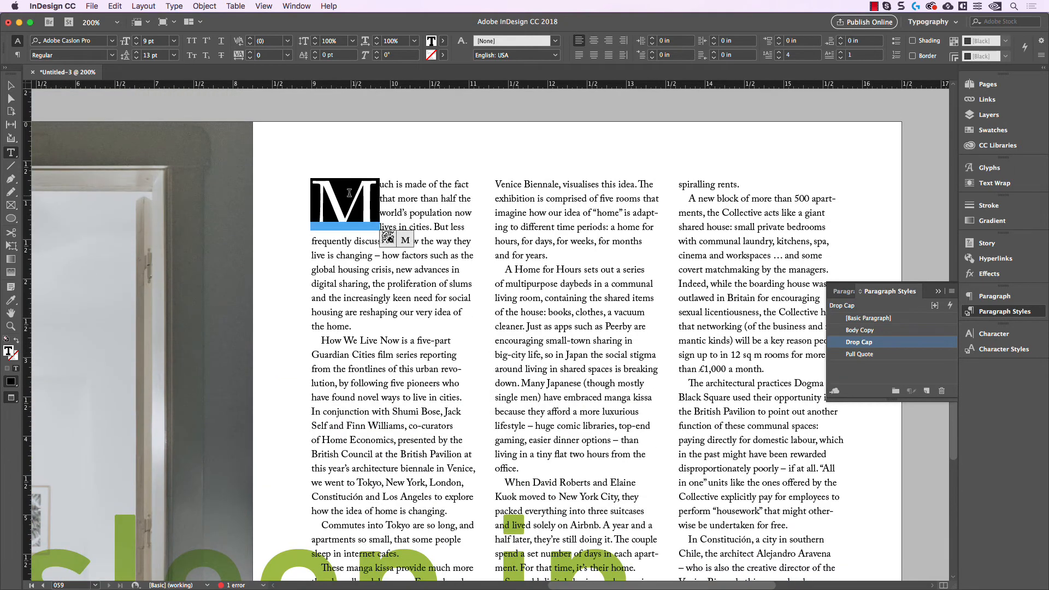
{"action": "left_click", "coordinate": [1020, 334]}
{"action": "left_click", "coordinate": [930, 349]}
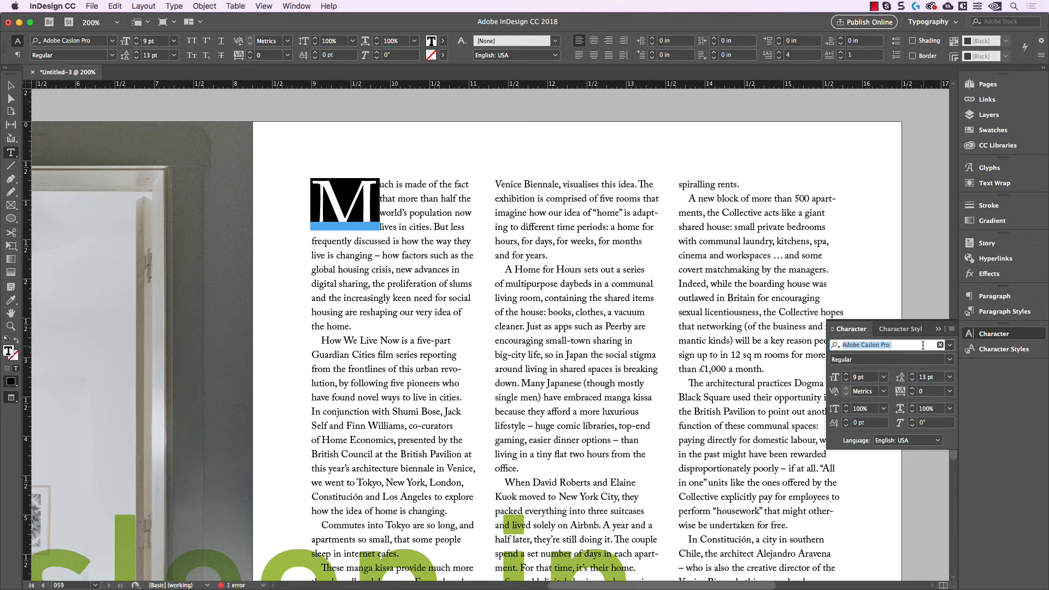
{"action": "type", "text": "din nex"}
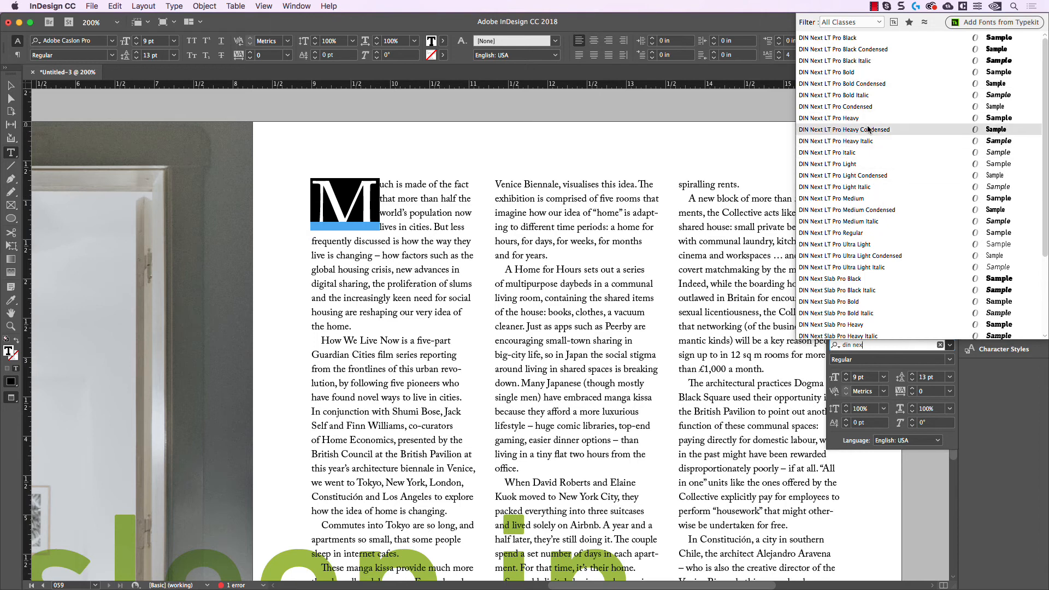
{"action": "left_click", "coordinate": [867, 83]}
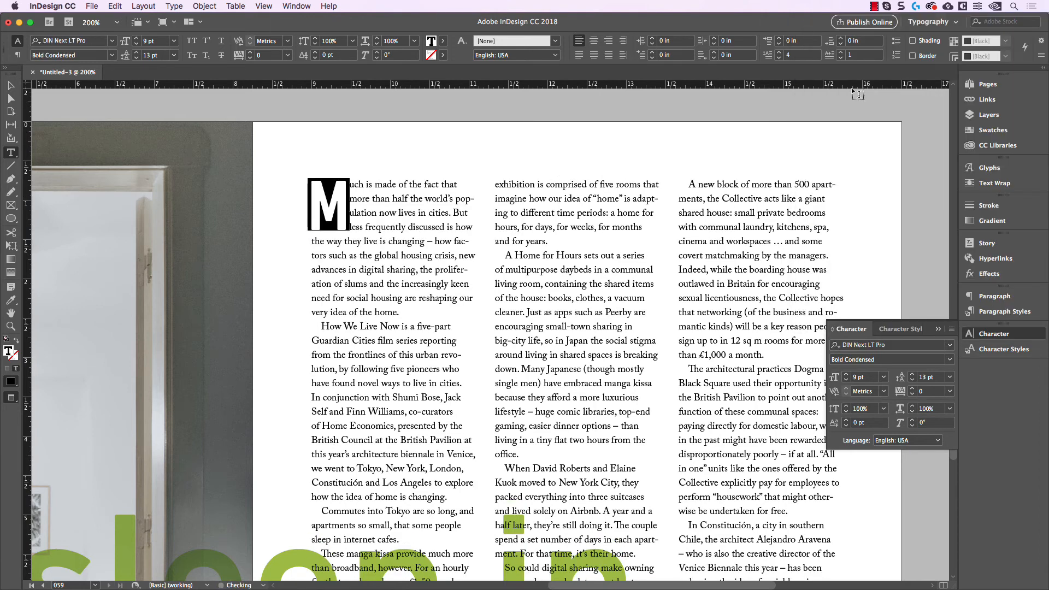
{"action": "left_click", "coordinate": [458, 213]}
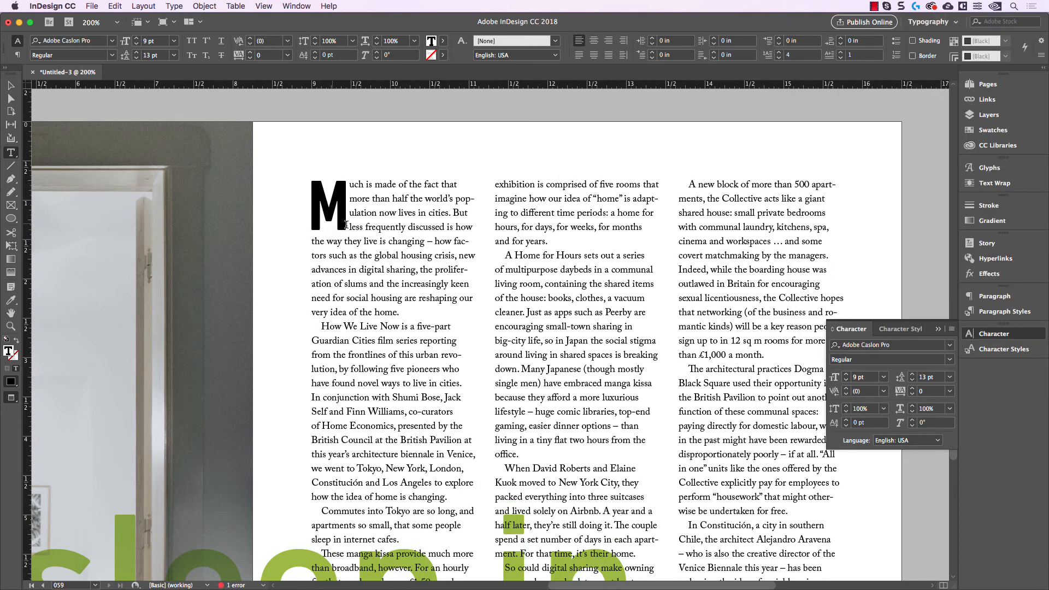
Step: Fill the drop cap letter M with the green swatch R=158 G=186 B=37
{"action": "left_click_drag", "start_coordinate": [344, 203], "coordinate": [331, 203]}
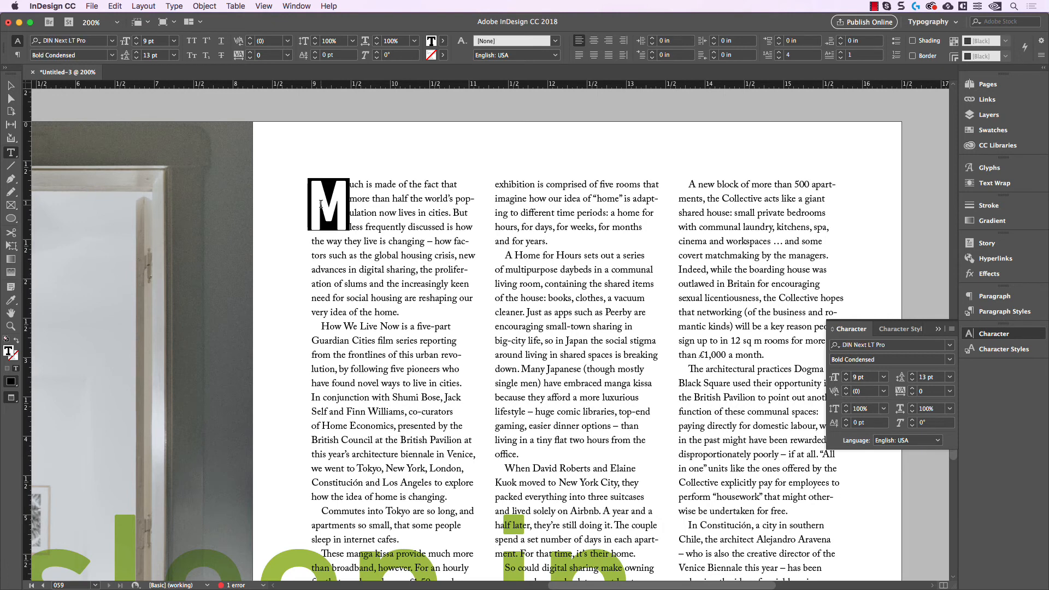
{"action": "left_click", "coordinate": [444, 41]}
{"action": "scroll", "coordinate": [376, 164], "scroll_direction": "down", "scroll_amount": 2}
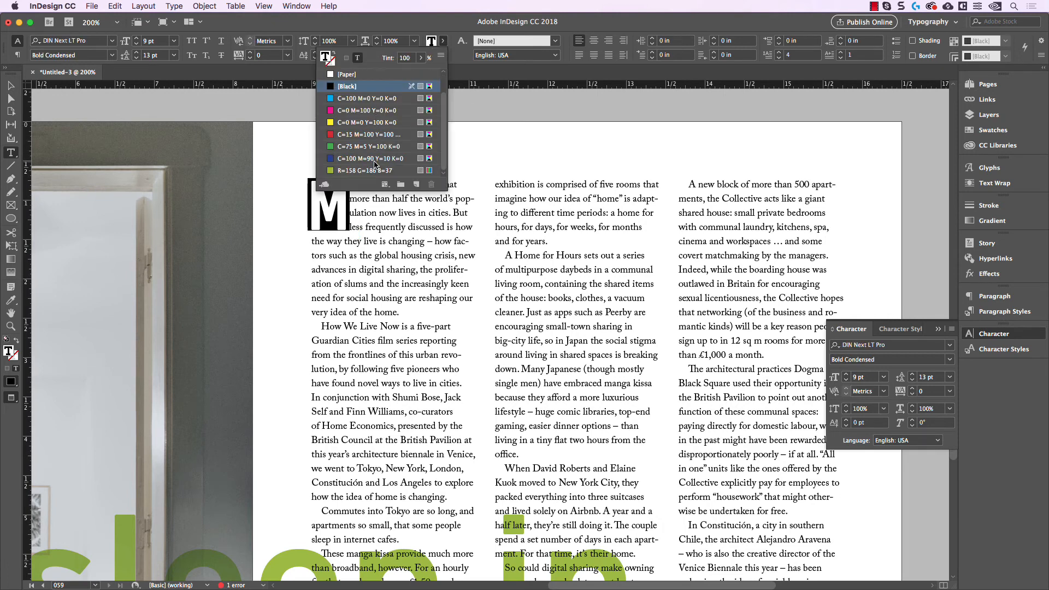
{"action": "left_click", "coordinate": [374, 171]}
{"action": "left_click", "coordinate": [11, 86]}
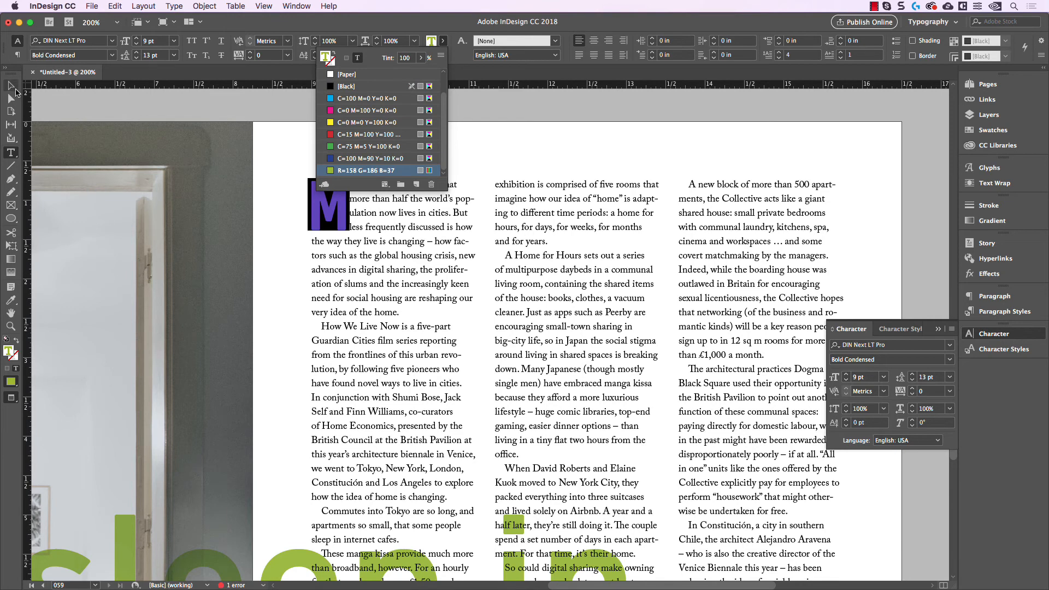
{"action": "left_click", "coordinate": [316, 121]}
{"action": "scroll", "coordinate": [365, 129], "scroll_direction": "left", "scroll_amount": 1}
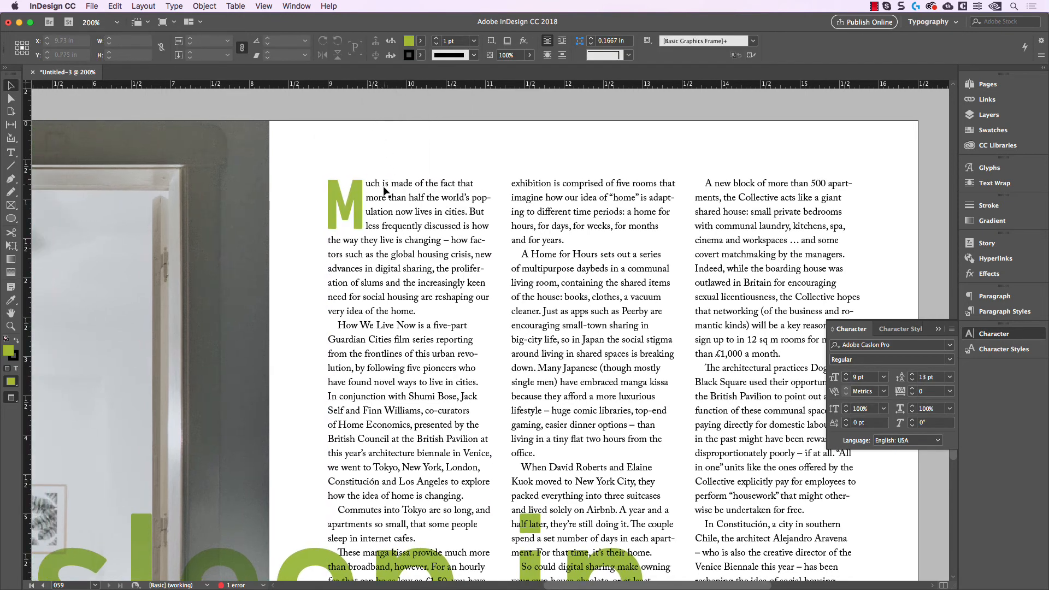
Step: Create a character style named "Drop Cap" from the formatted letter M, and deselect the text
{"action": "double_click", "coordinate": [370, 191]}
{"action": "left_click_drag", "start_coordinate": [368, 192], "coordinate": [329, 193]}
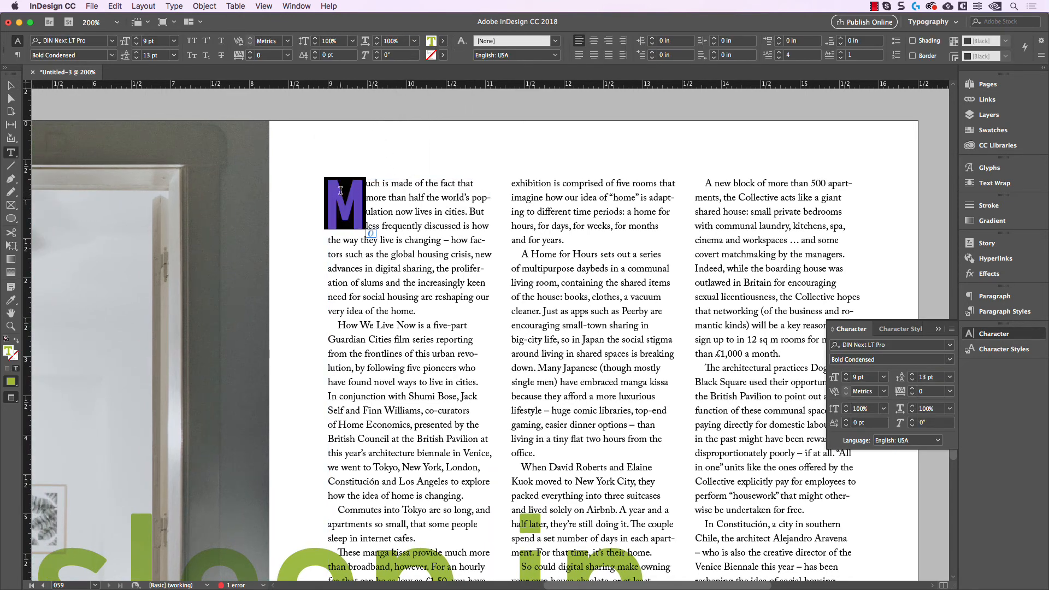
{"action": "left_click", "coordinate": [1018, 350]}
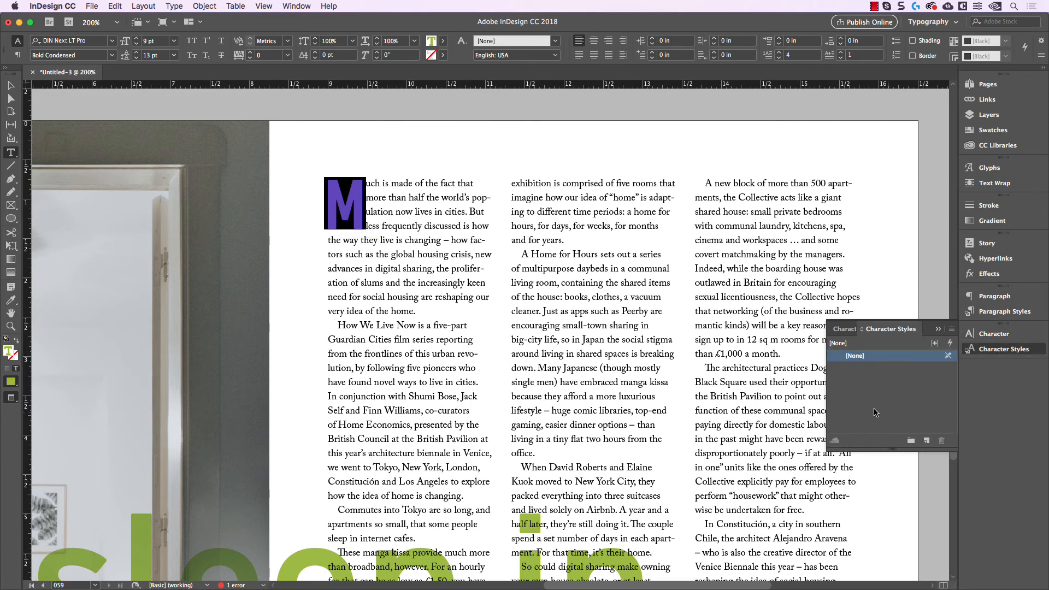
{"action": "left_click", "coordinate": [927, 441]}
{"action": "double_click", "coordinate": [888, 368]}
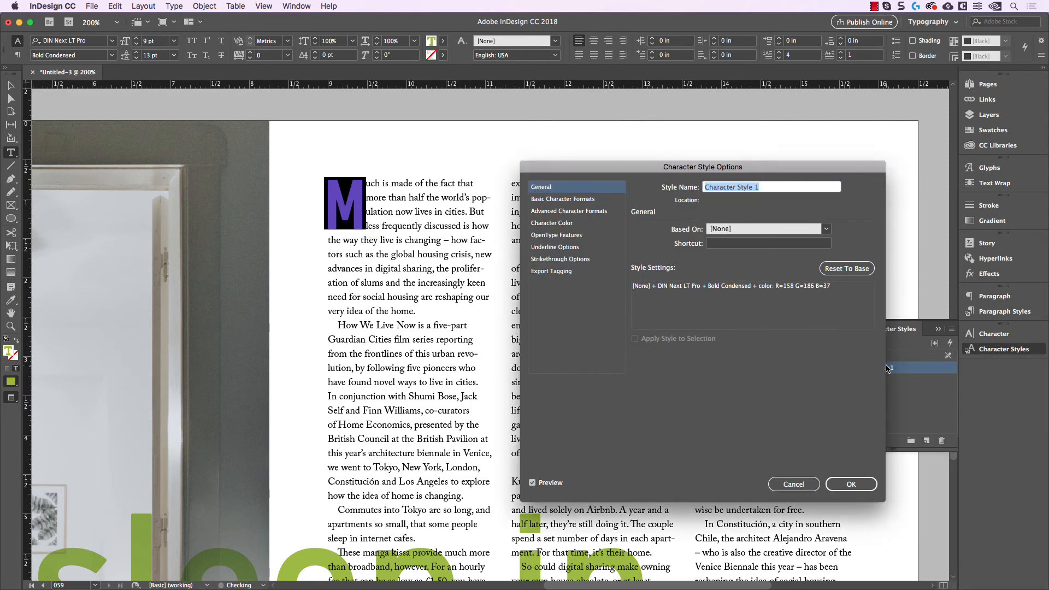
{"action": "type", "text": "Drop Cap"}
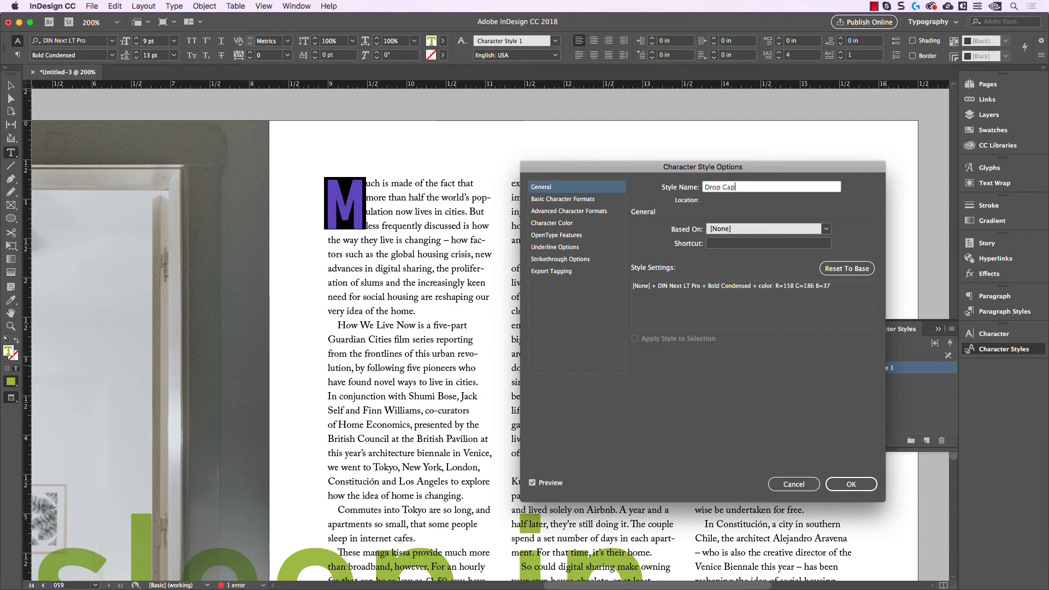
{"action": "left_click", "coordinate": [851, 485]}
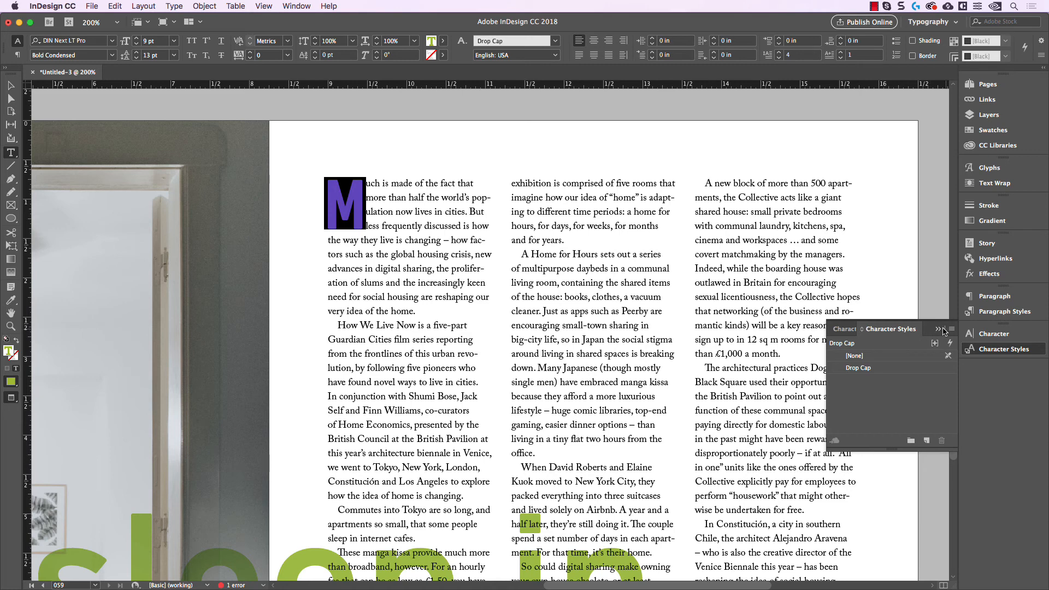
{"action": "left_click", "coordinate": [943, 329]}
{"action": "left_click", "coordinate": [9, 86]}
{"action": "left_click", "coordinate": [159, 113]}
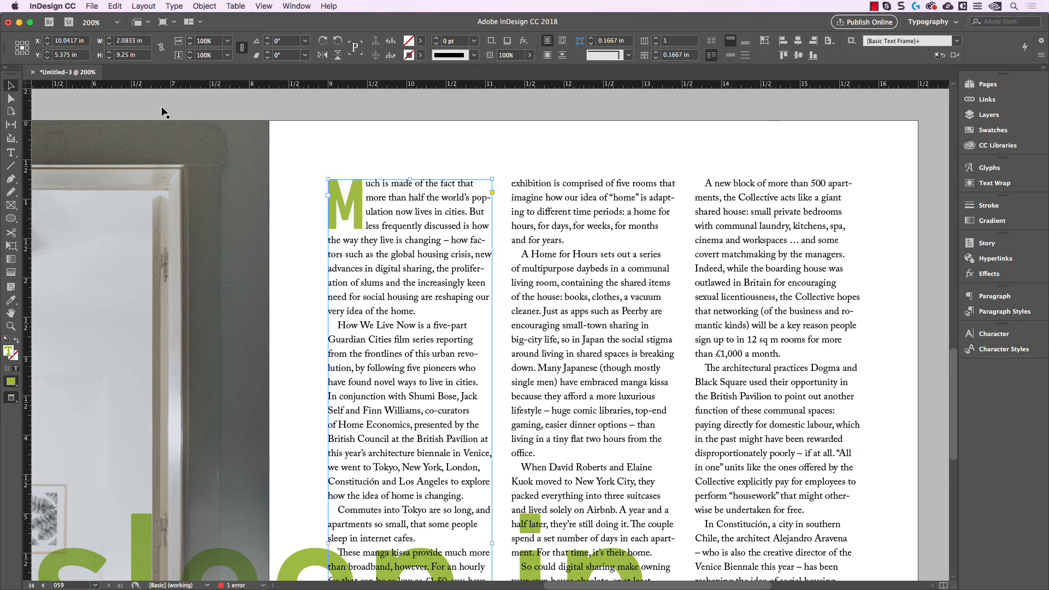
Step: Assign the Drop Cap character style to the drop cap in the Drop Cap paragraph style
{"action": "left_click", "coordinate": [1005, 311]}
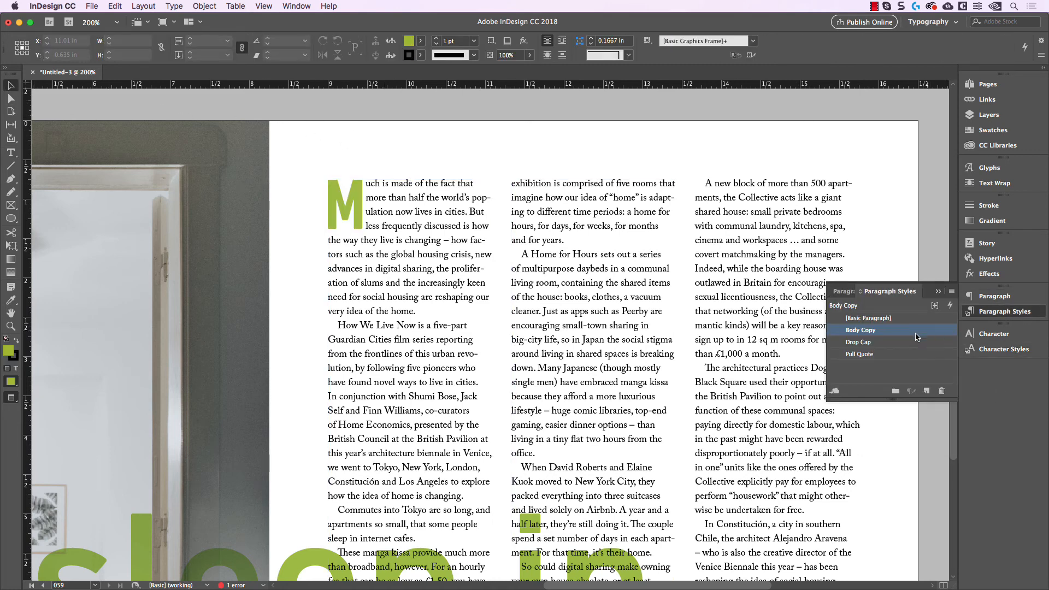
{"action": "double_click", "coordinate": [881, 342]}
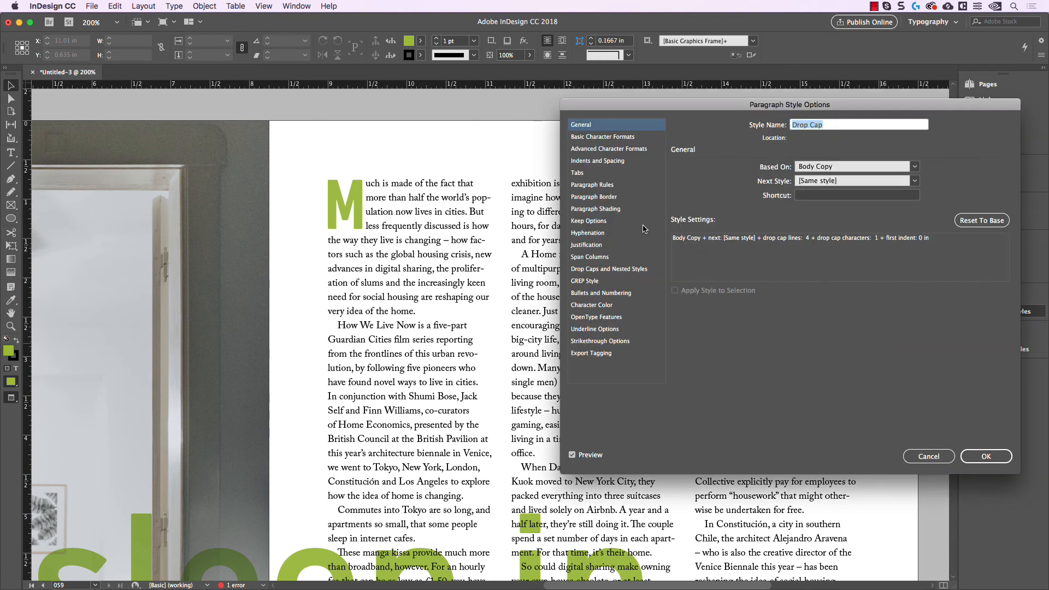
{"action": "left_click", "coordinate": [604, 270]}
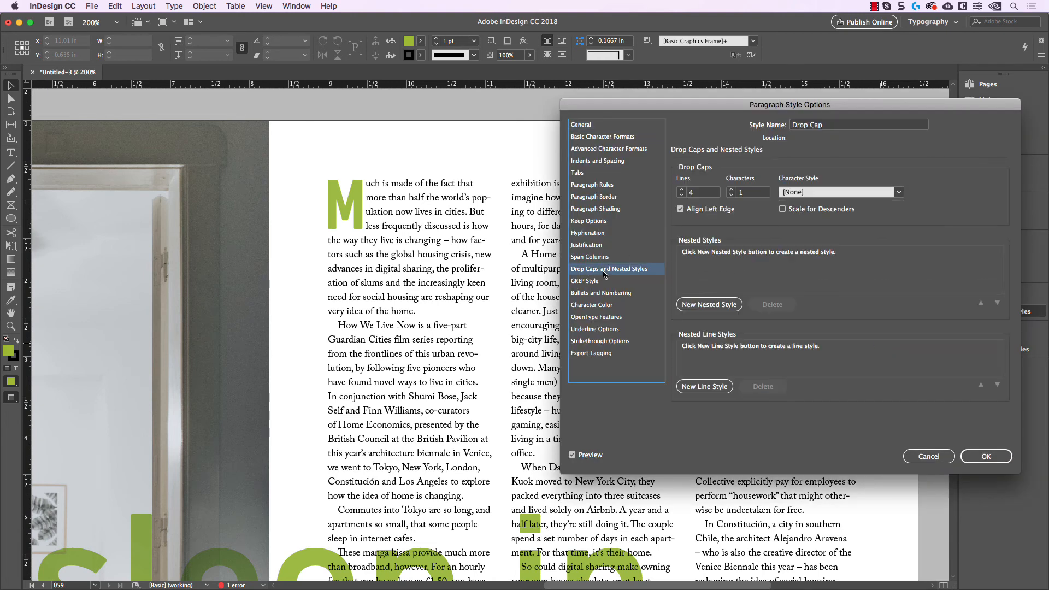
{"action": "left_click", "coordinate": [812, 194]}
{"action": "left_click", "coordinate": [813, 215]}
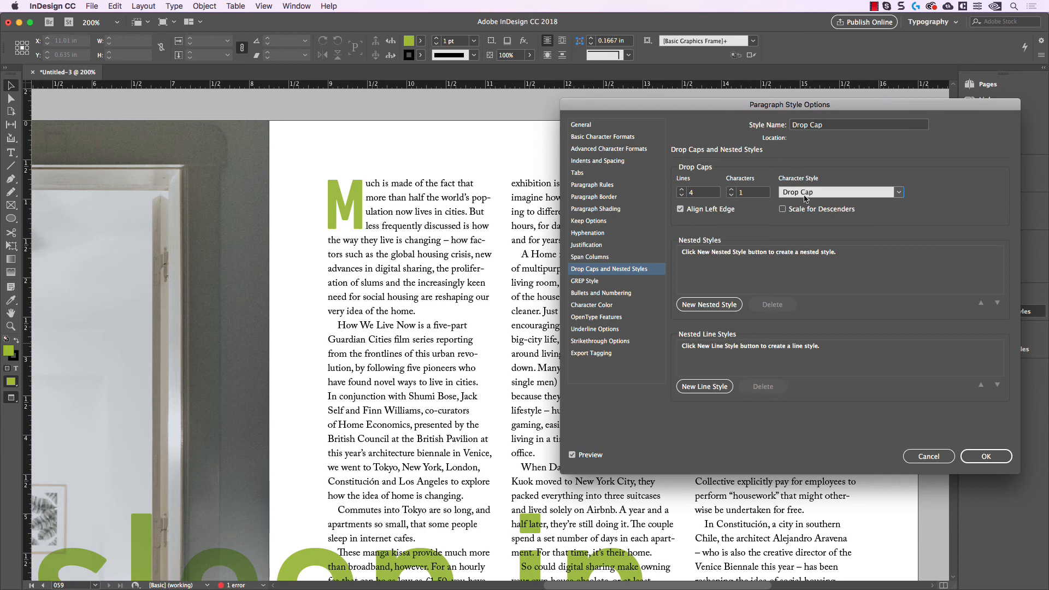
{"action": "left_click", "coordinate": [987, 456]}
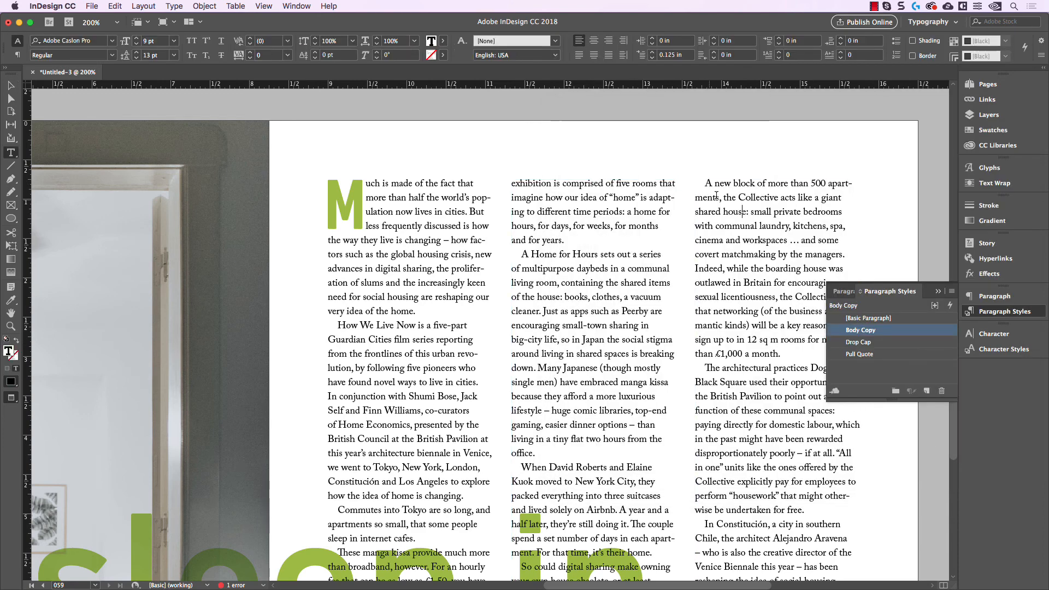
Step: Try the Drop Cap paragraph style on the third column's first paragraph, and reapply Body Copy to it
{"action": "left_click", "coordinate": [869, 343]}
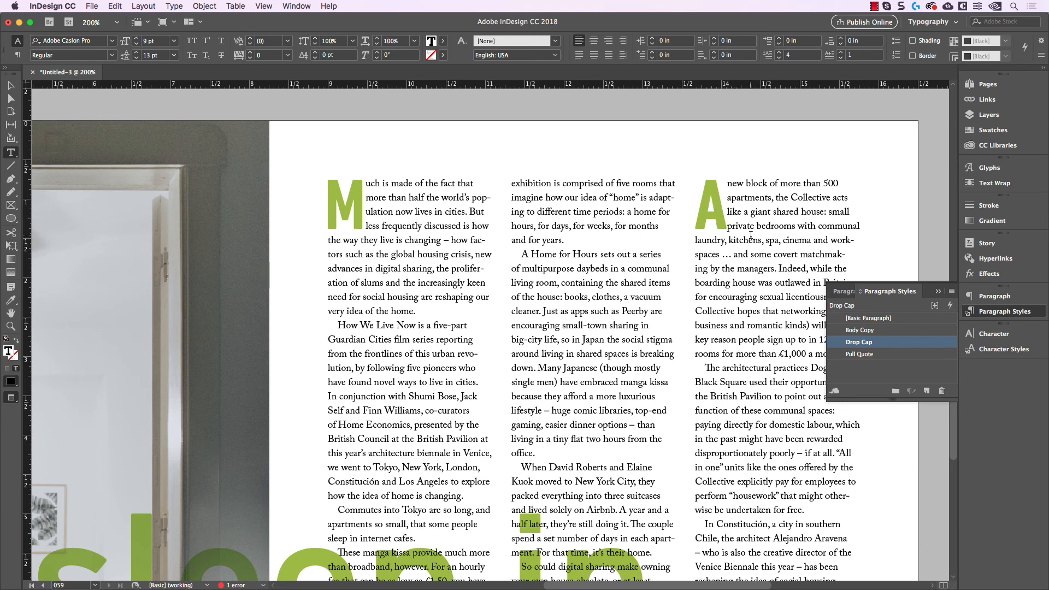
{"action": "left_click", "coordinate": [872, 331]}
{"action": "key", "text": "Escape"}
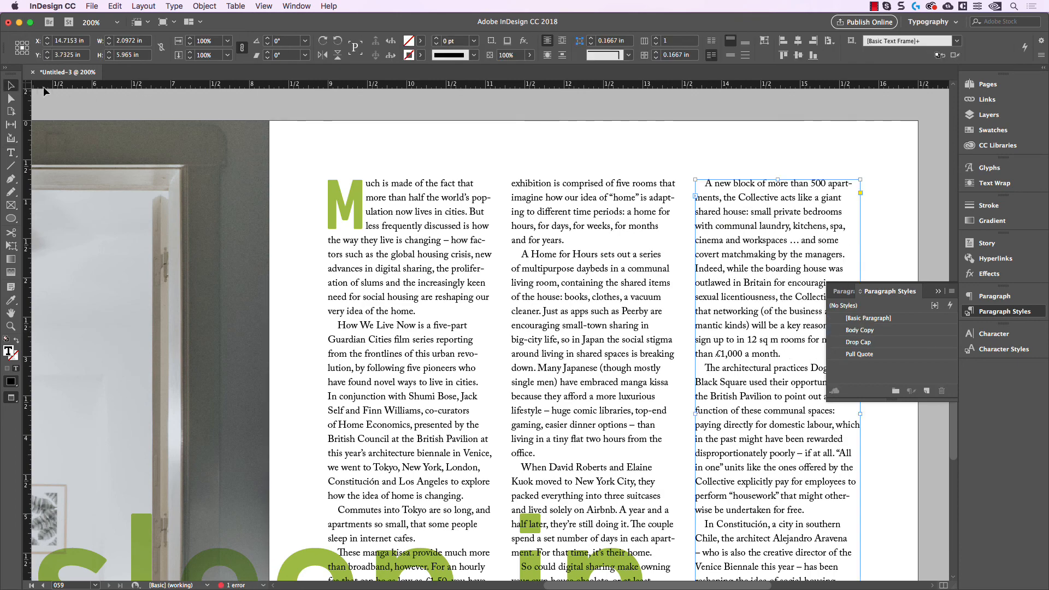
{"action": "left_click", "coordinate": [449, 140]}
Step: Insert a forced line break before "the office" in the middle column so that "office" does not stand alone
{"action": "key", "text": "super+1"}
{"action": "left_click_drag", "start_coordinate": [559, 345], "coordinate": [612, 216]}
{"action": "left_click_drag", "start_coordinate": [825, 194], "coordinate": [824, 205]}
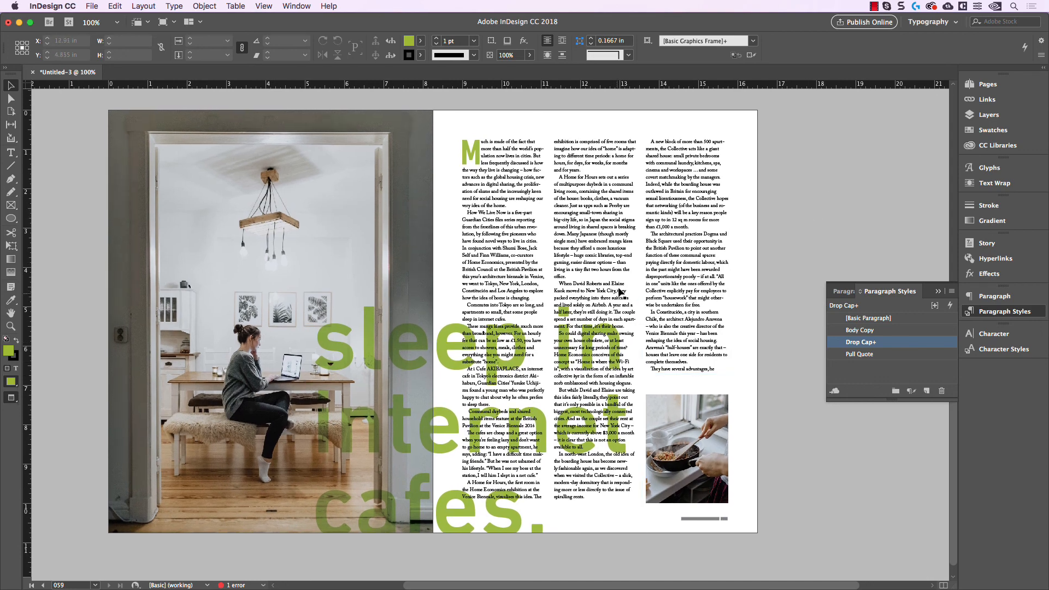
{"action": "scroll", "coordinate": [614, 291], "scroll_direction": "up", "scroll_amount": 4}
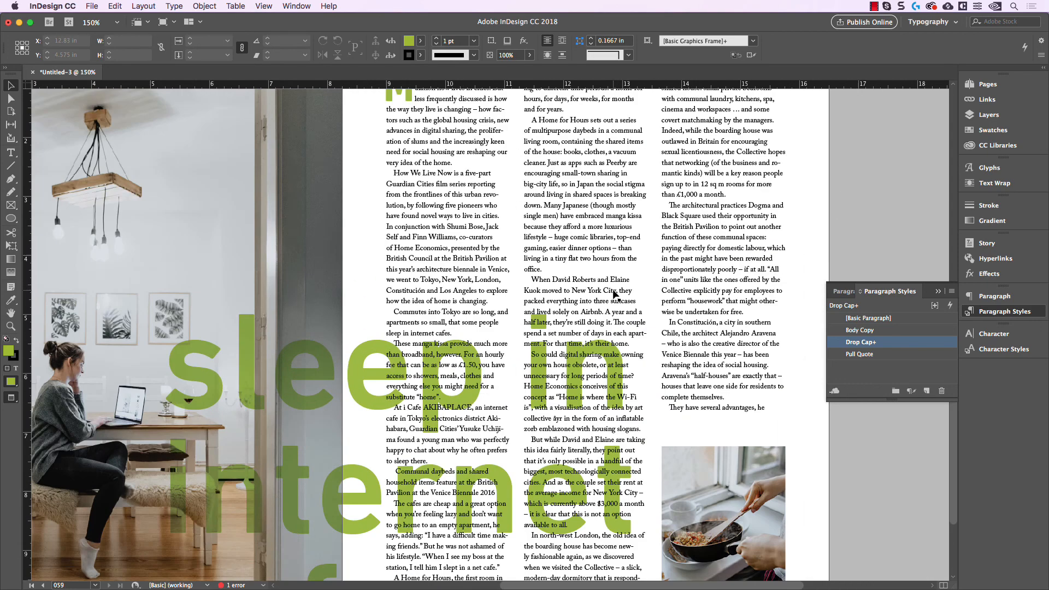
{"action": "left_click_drag", "start_coordinate": [613, 291], "coordinate": [602, 316]}
{"action": "left_click_drag", "start_coordinate": [560, 253], "coordinate": [540, 258]}
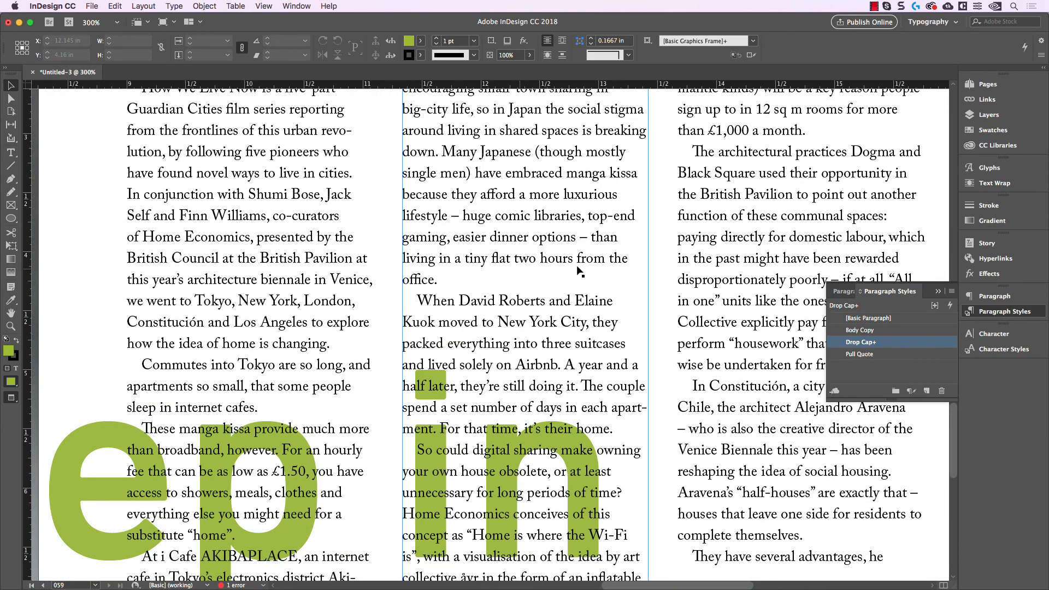
{"action": "double_click", "coordinate": [615, 262]}
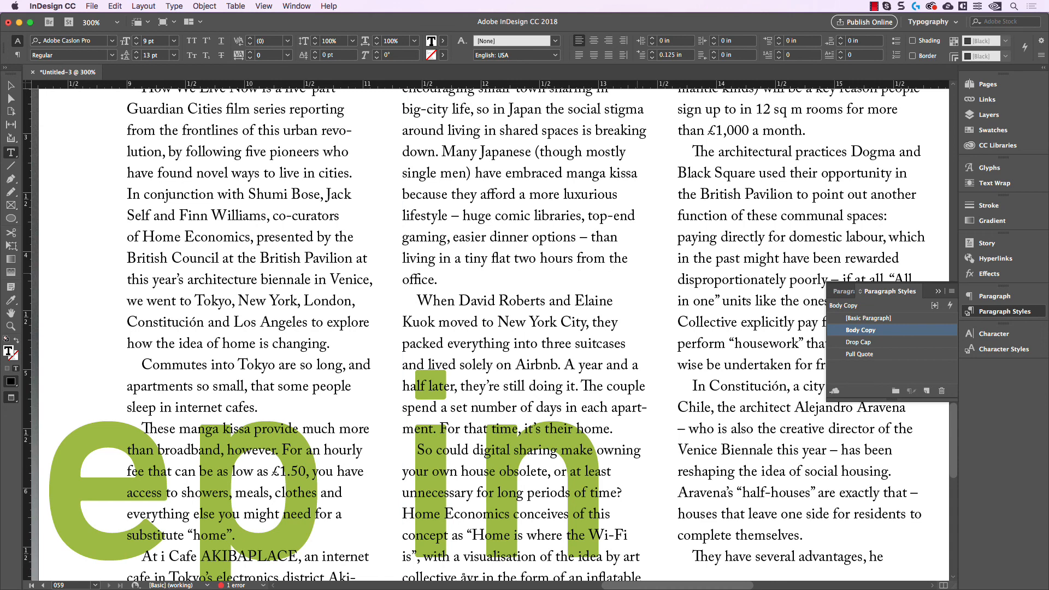
{"action": "key", "text": "shift+Return"}
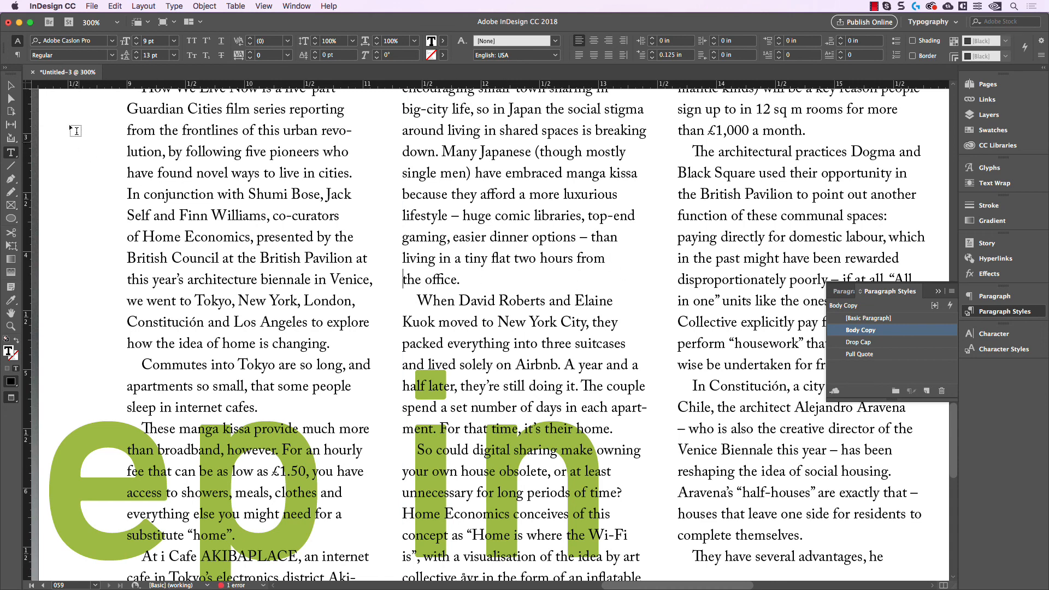
{"action": "left_click", "coordinate": [10, 85]}
Step: Shorten the third column's text frame from below so that its text ends with "complete themselves."
{"action": "scroll", "coordinate": [552, 372], "scroll_direction": "down", "scroll_amount": 5}
{"action": "scroll", "coordinate": [552, 373], "scroll_direction": "right", "scroll_amount": 5}
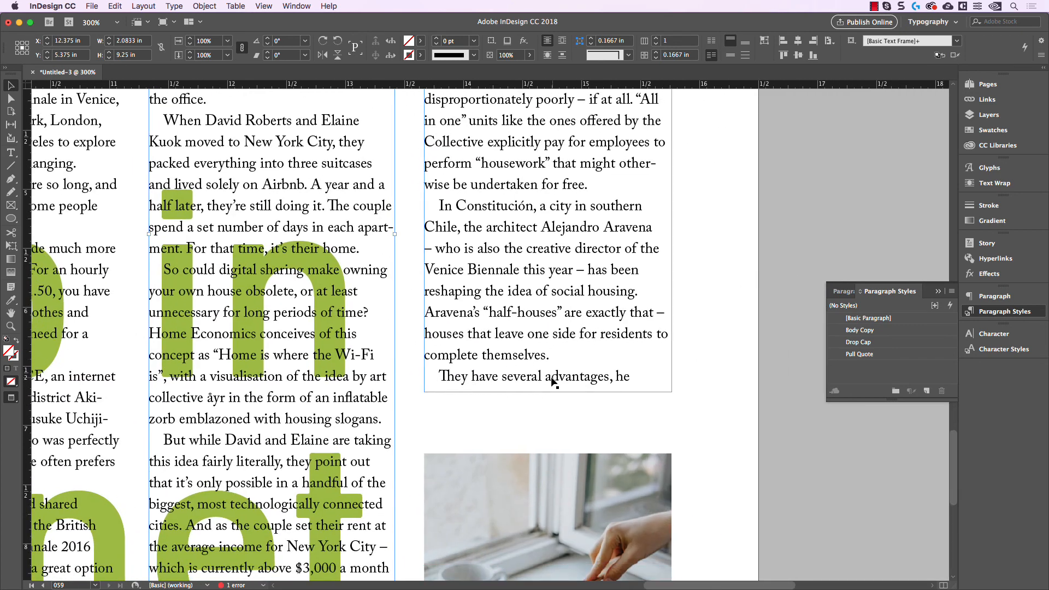
{"action": "left_click", "coordinate": [555, 390]}
{"action": "left_click_drag", "start_coordinate": [549, 392], "coordinate": [549, 366]}
{"action": "left_click", "coordinate": [615, 402]}
{"action": "scroll", "coordinate": [617, 402], "scroll_direction": "down", "scroll_amount": 3}
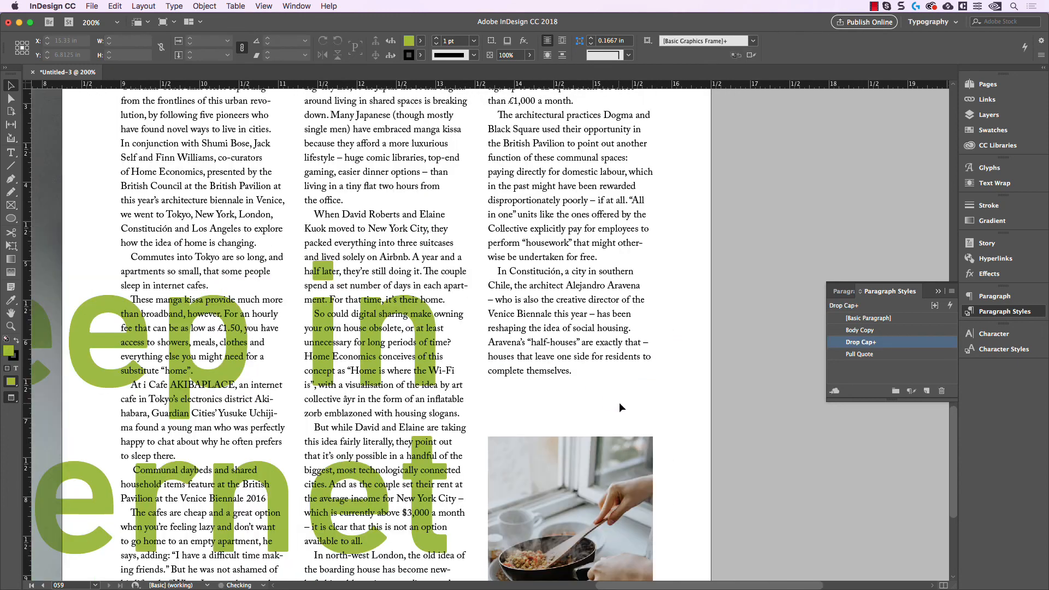
{"action": "scroll", "coordinate": [685, 382], "scroll_direction": "down", "scroll_amount": 1}
{"action": "left_click_drag", "start_coordinate": [626, 401], "coordinate": [713, 406]}
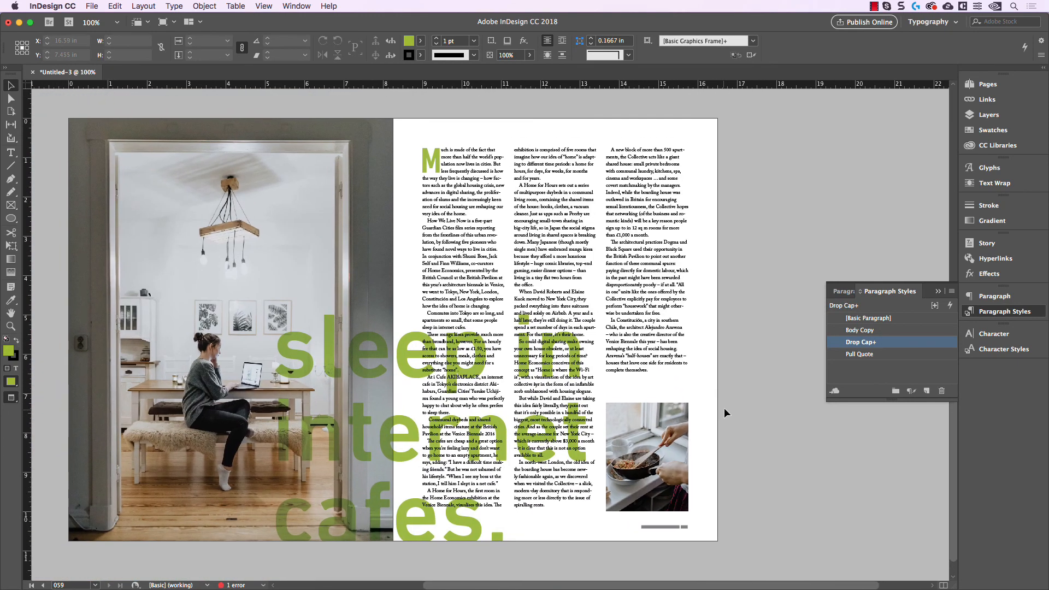